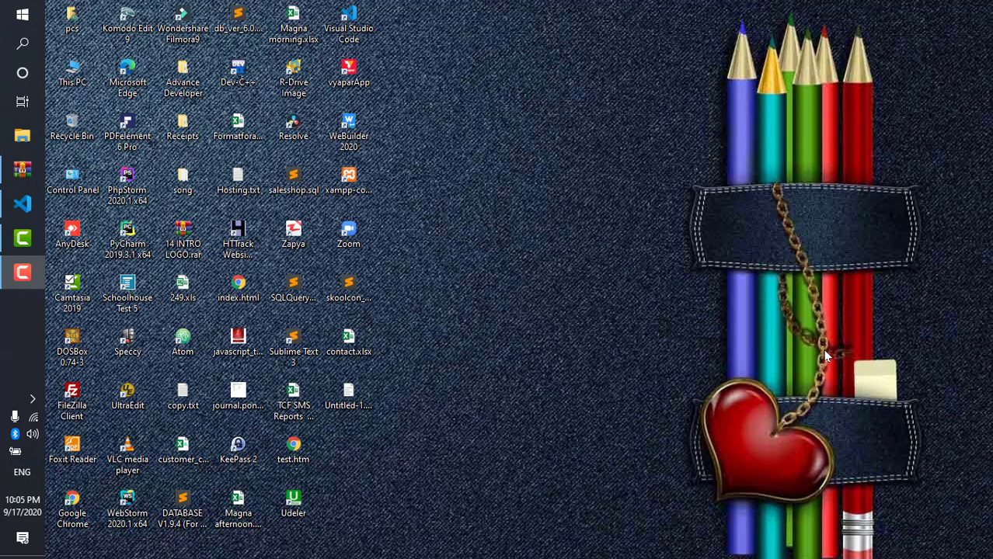
- Show the ultimatepos-v3.5.zip archive in WinRAR, then bring File Explorer's Quick access to the front
{"action": "left_click", "coordinate": [22, 169]}
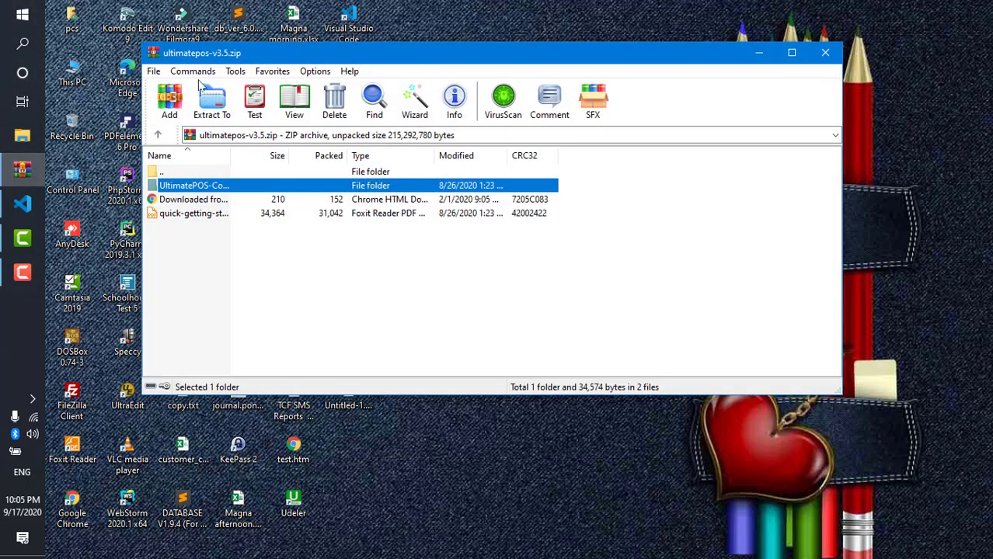
{"action": "left_click", "coordinate": [22, 133]}
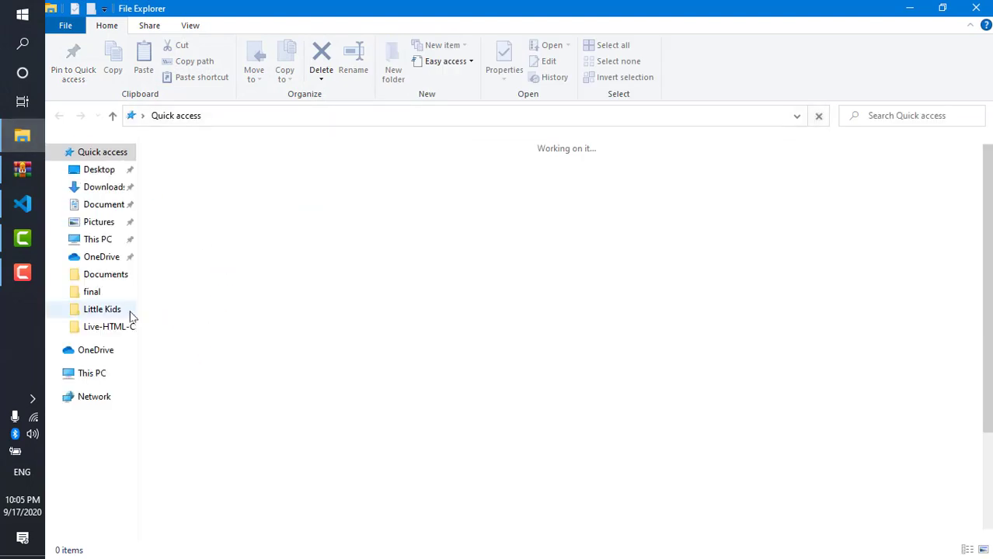
- Navigate File Explorer to C:\xampp\htdocs and bring the ultimatepos-v3.5.zip archive back up
{"action": "left_click", "coordinate": [101, 373]}
{"action": "double_click", "coordinate": [210, 287]}
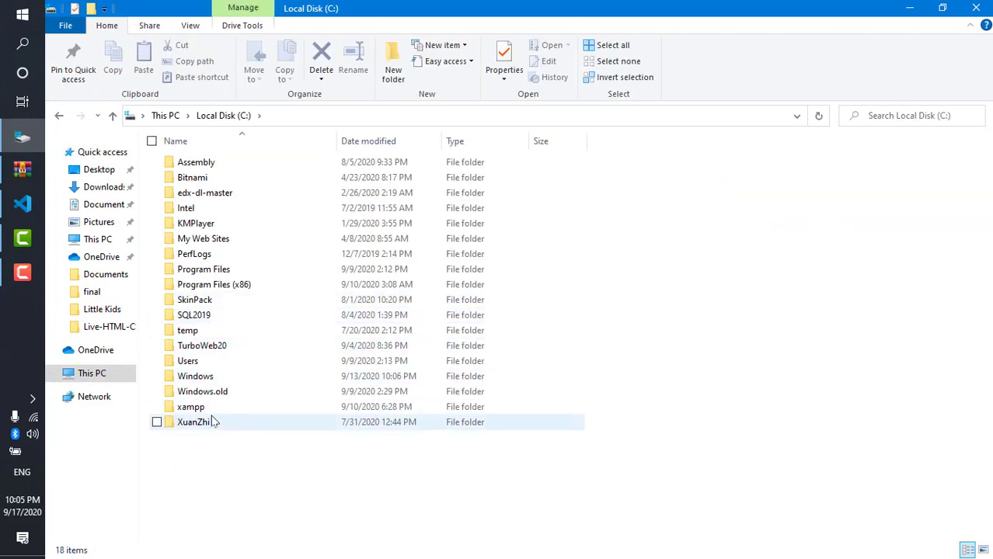
{"action": "double_click", "coordinate": [194, 422]}
{"action": "key", "text": "BackSpace"}
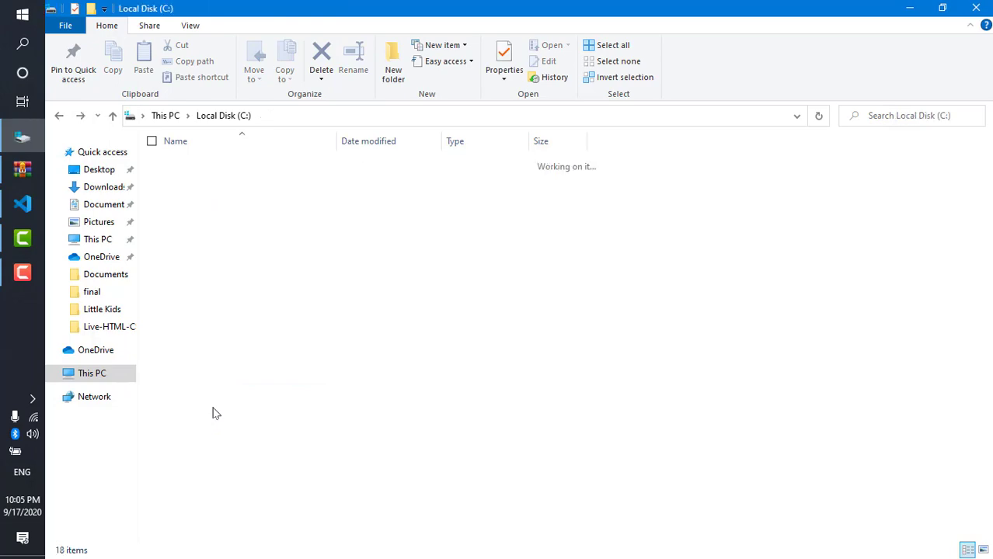
{"action": "double_click", "coordinate": [210, 407]}
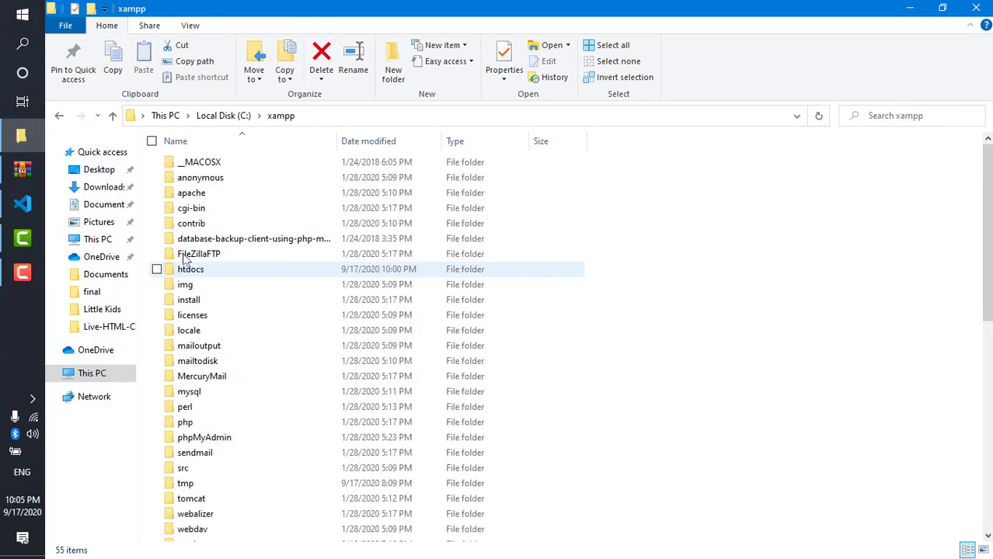
{"action": "double_click", "coordinate": [201, 272]}
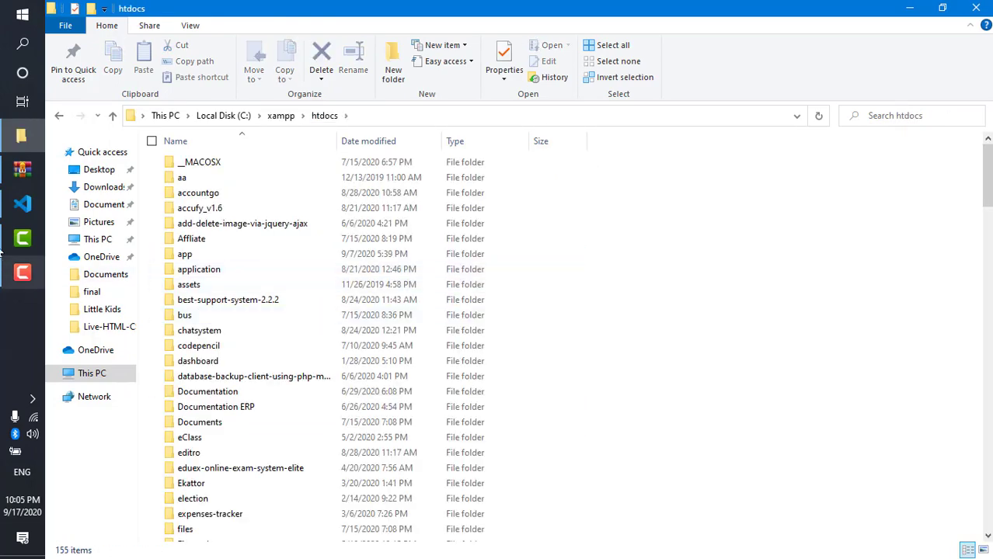
{"action": "left_click", "coordinate": [21, 169]}
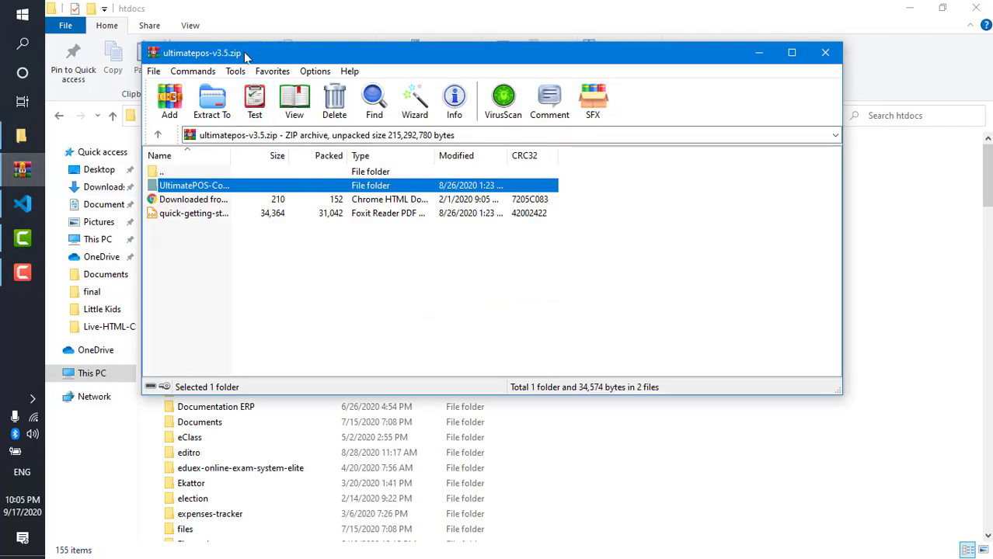
- Extract the archive's UltimatePOS folder into htdocs by dragging it over, then open the Start menu
{"action": "left_click_drag", "start_coordinate": [244, 54], "coordinate": [697, 253]}
{"action": "left_click_drag", "start_coordinate": [676, 387], "coordinate": [616, 195]}
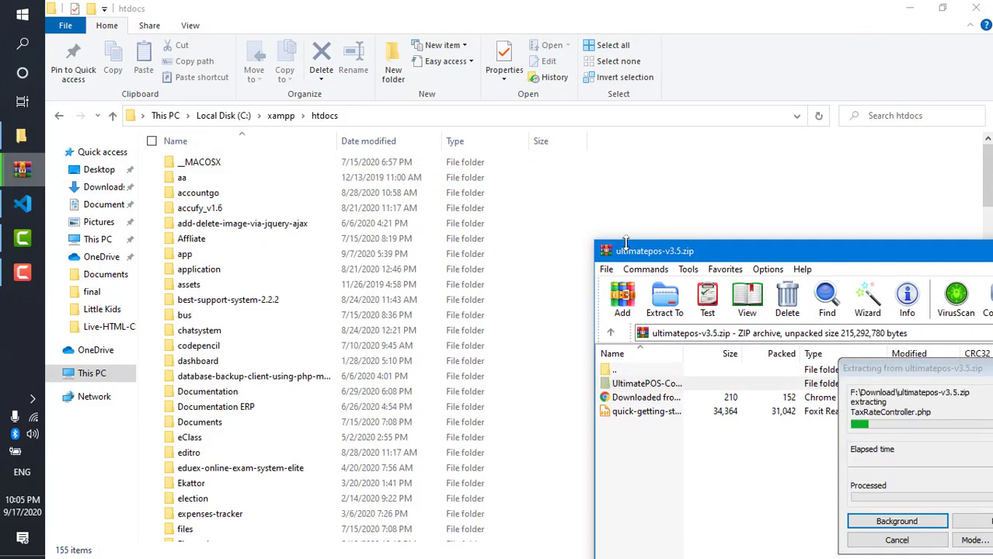
{"action": "left_click_drag", "start_coordinate": [626, 244], "coordinate": [374, 53]}
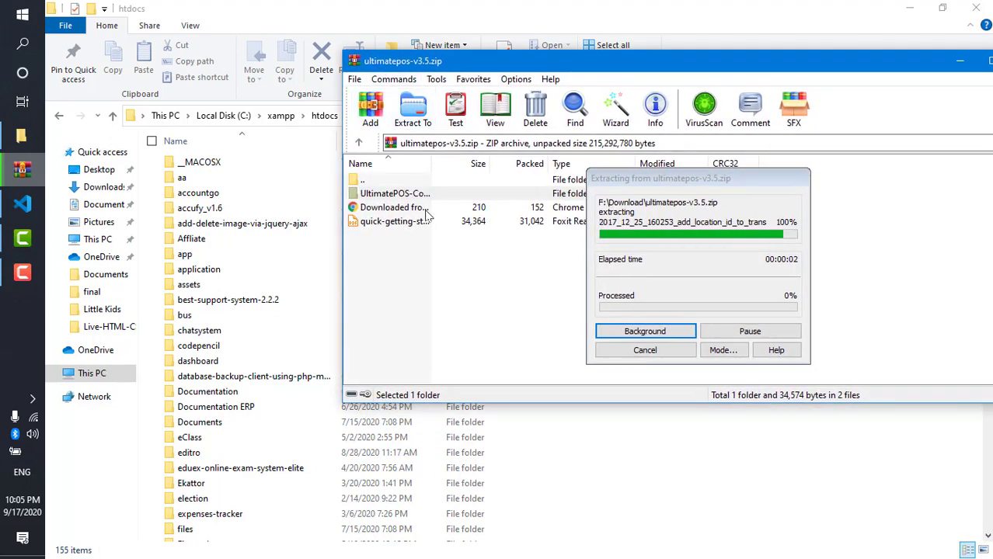
{"action": "left_click", "coordinate": [10, 12]}
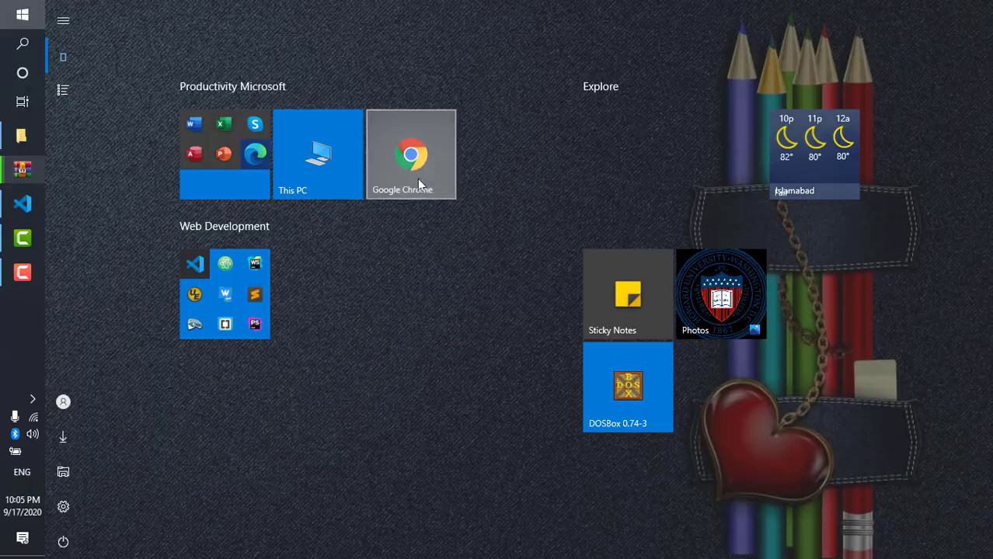
- Launch Google Chrome and load localhost/phpmyadmin
{"action": "left_click", "coordinate": [418, 181]}
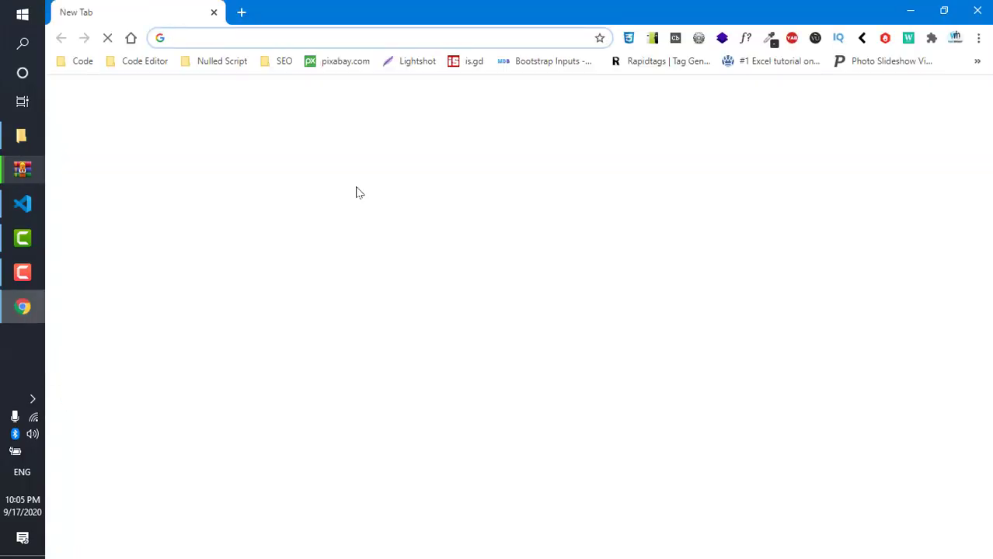
{"action": "type", "text": "localh"}
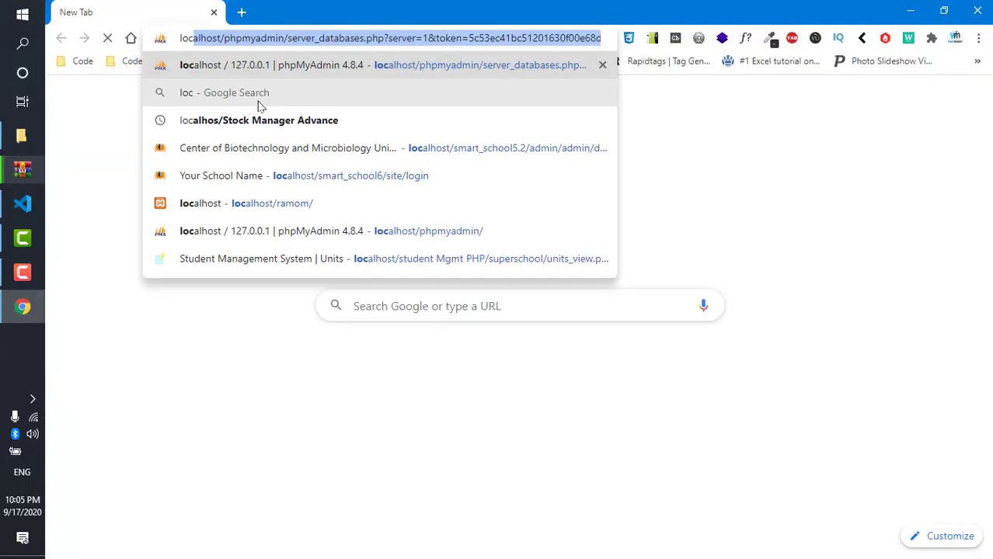
{"action": "type", "text": "ost/p"}
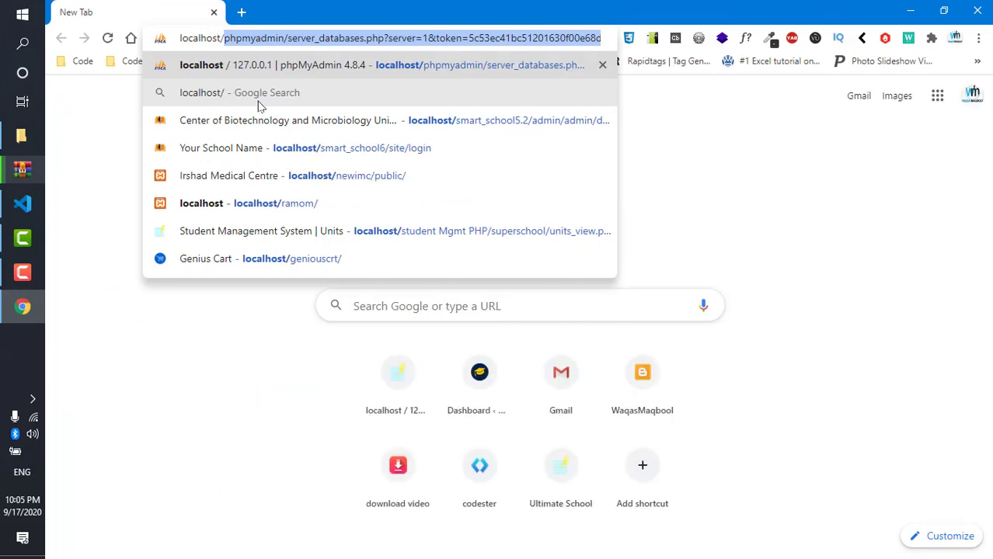
{"action": "type", "text": "hpmy"}
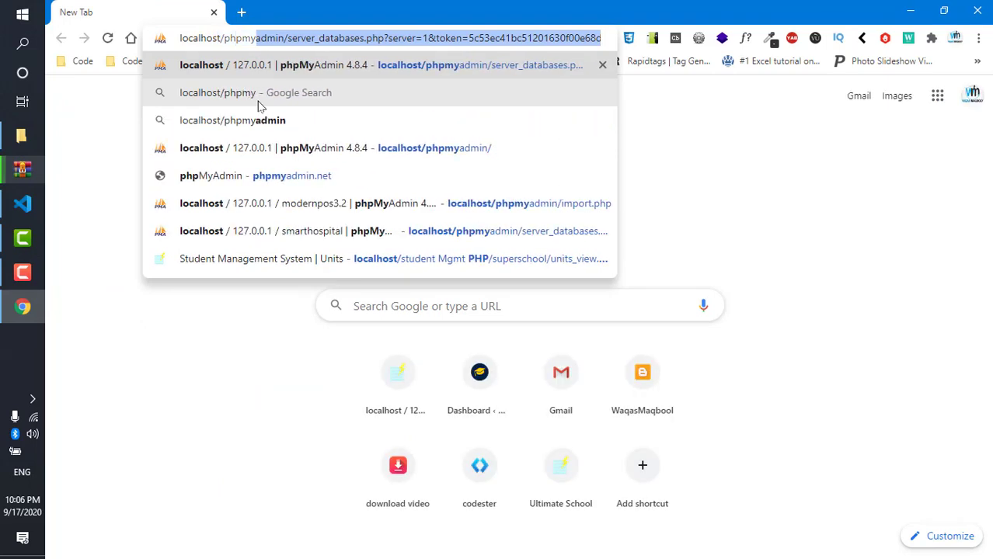
{"action": "type", "text": "admin"}
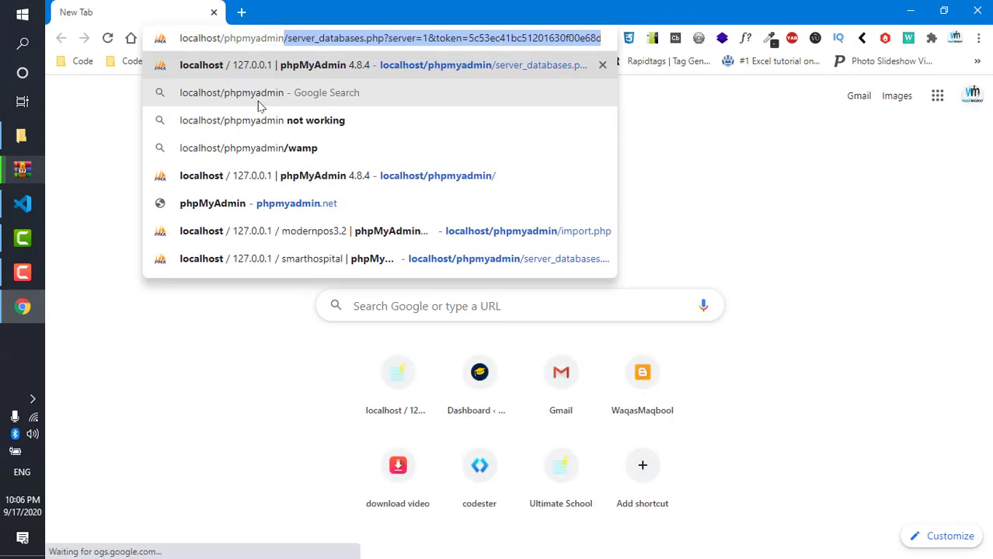
{"action": "key", "text": "Delete"}
{"action": "key", "text": "Return"}
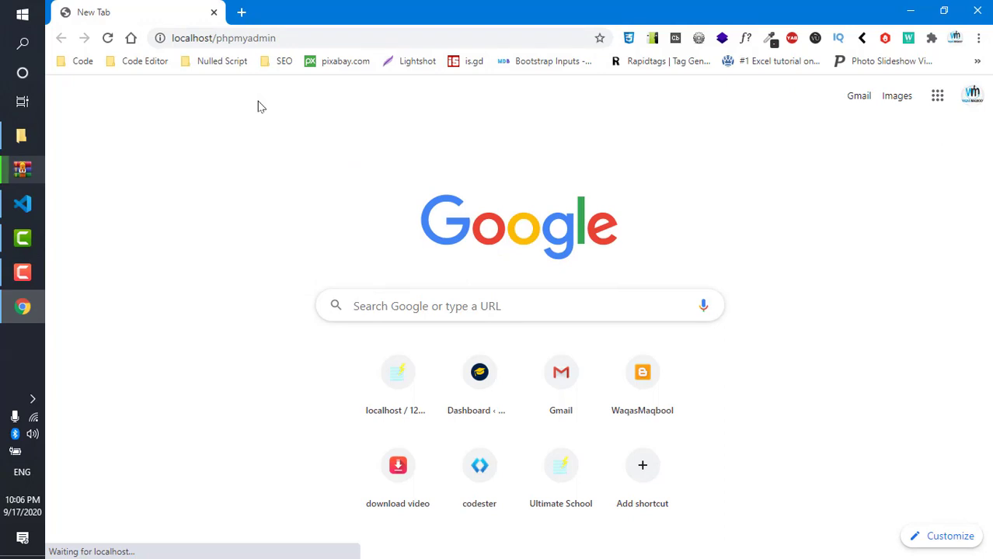
- Reload the address and open phpMyAdmin's server databases page from the suggestions
{"action": "left_click", "coordinate": [313, 36]}
{"action": "left_click", "coordinate": [313, 36]}
{"action": "key", "text": "Return"}
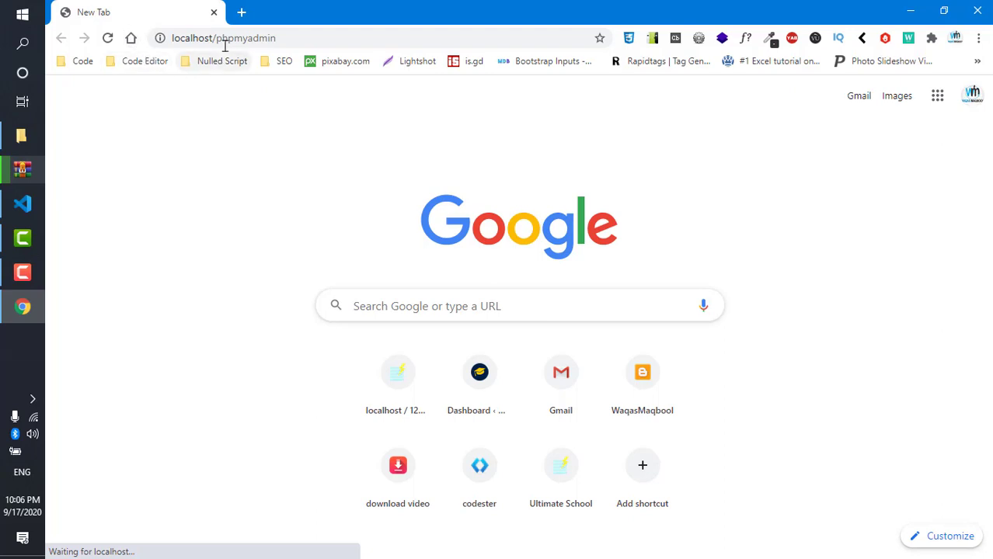
{"action": "left_click", "coordinate": [284, 39]}
{"action": "left_click", "coordinate": [303, 35]}
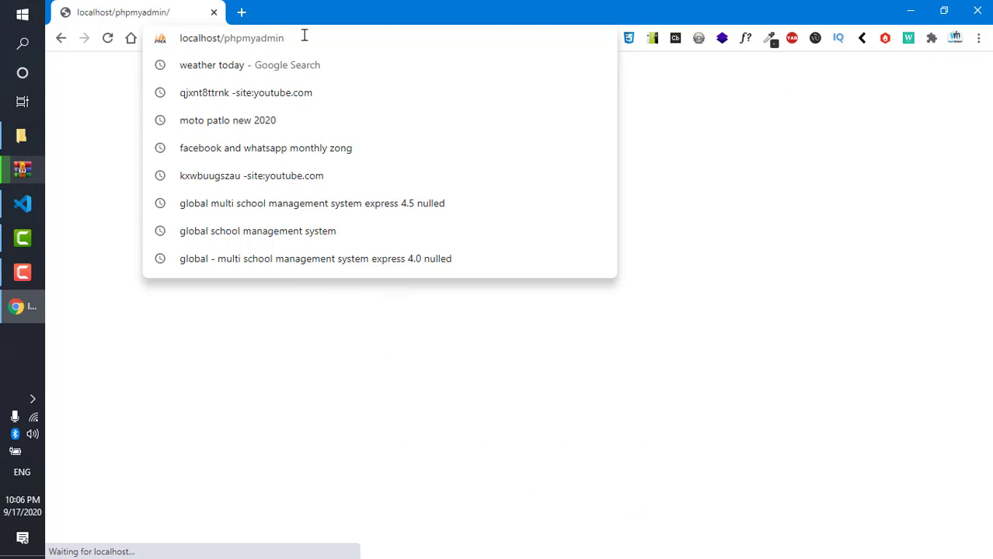
{"action": "key", "text": "BackSpace"}
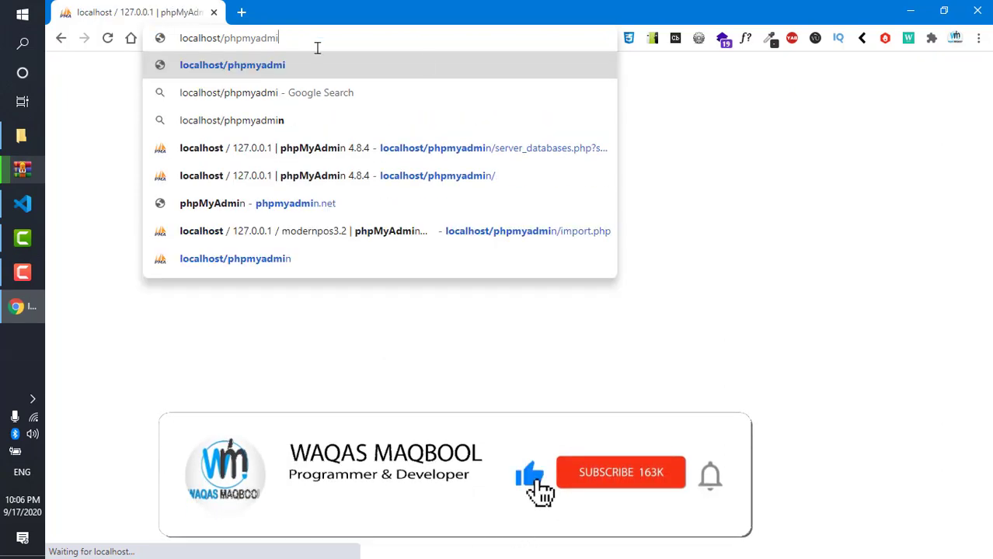
{"action": "left_click", "coordinate": [546, 147]}
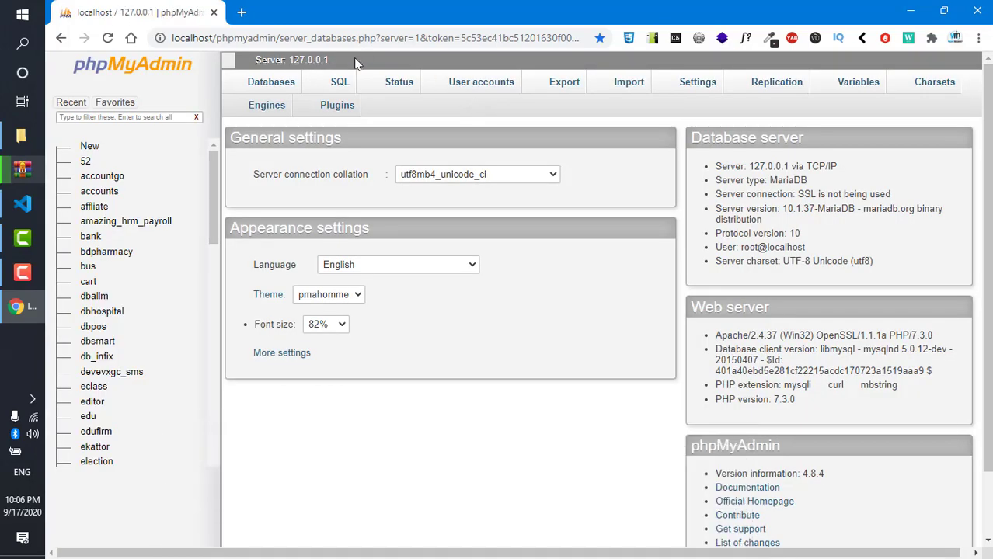
- Create an empty database named pos3.5 on the Databases tab, then check the extraction progress
{"action": "left_click", "coordinate": [281, 80]}
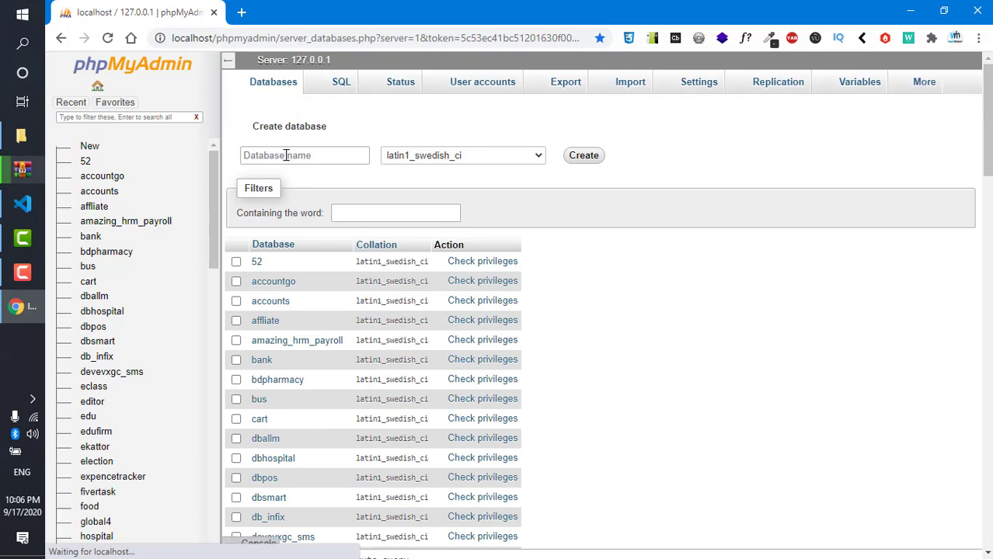
{"action": "left_click", "coordinate": [294, 196]}
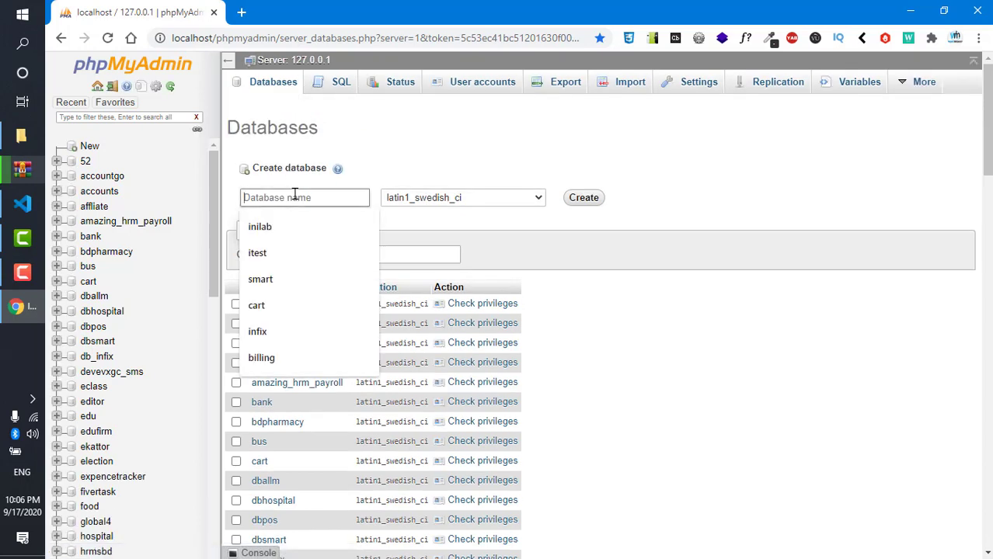
{"action": "type", "text": "pos"}
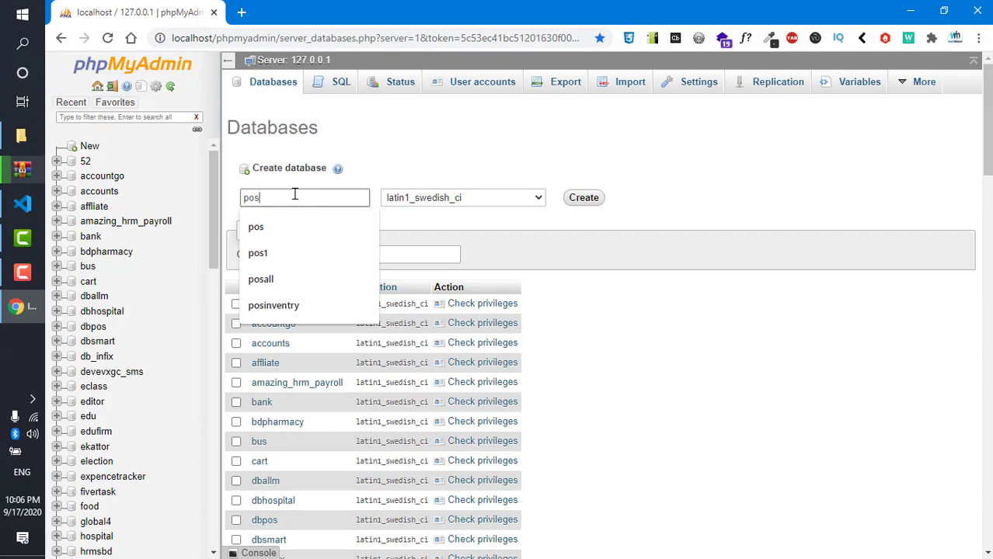
{"action": "type", "text": "3.5"}
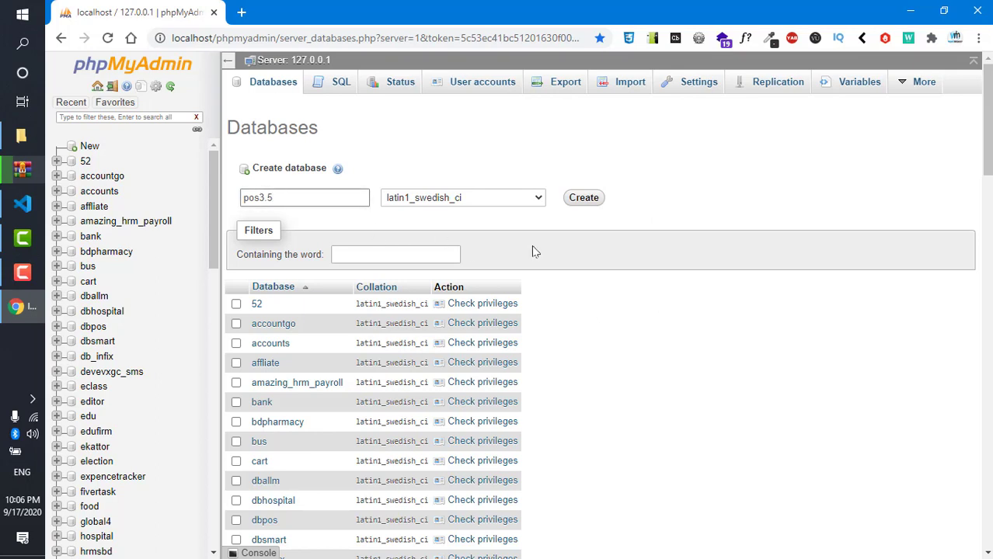
{"action": "left_click", "coordinate": [586, 199]}
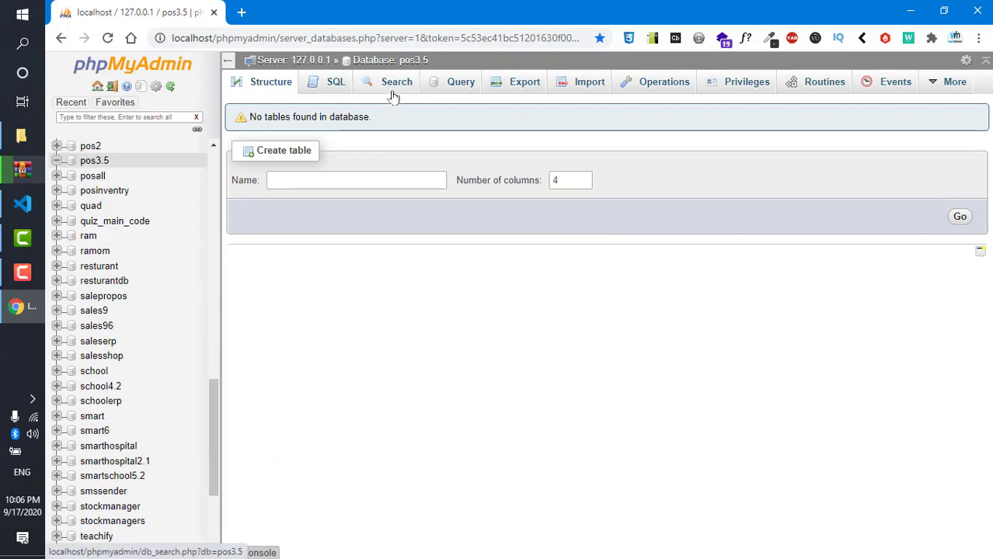
{"action": "left_click", "coordinate": [23, 171]}
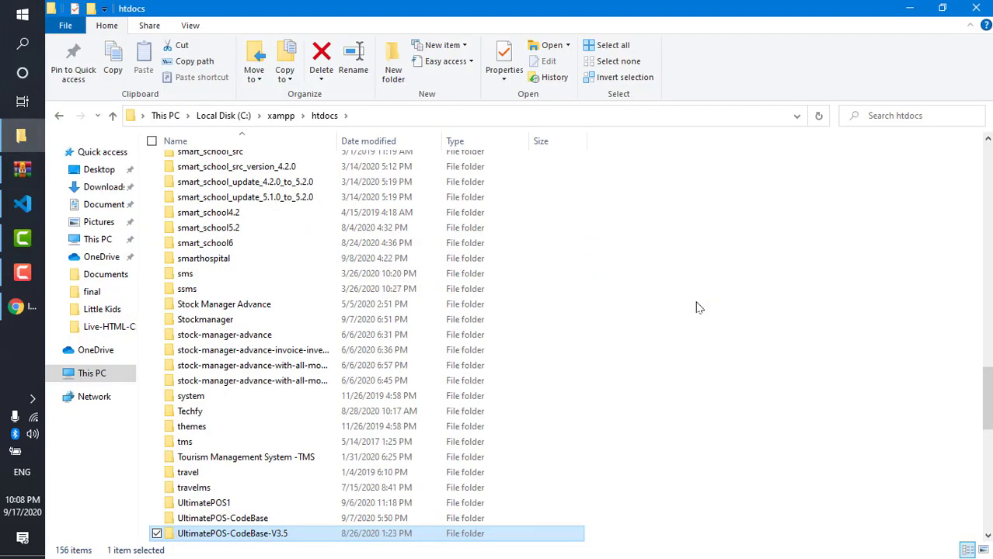
- Rename the htdocs folder UltimatePOS-CodeBase-V3.5 to UltimatePOS and return to Chrome
{"action": "scroll", "coordinate": [389, 233], "scroll_direction": "down", "scroll_amount": 10}
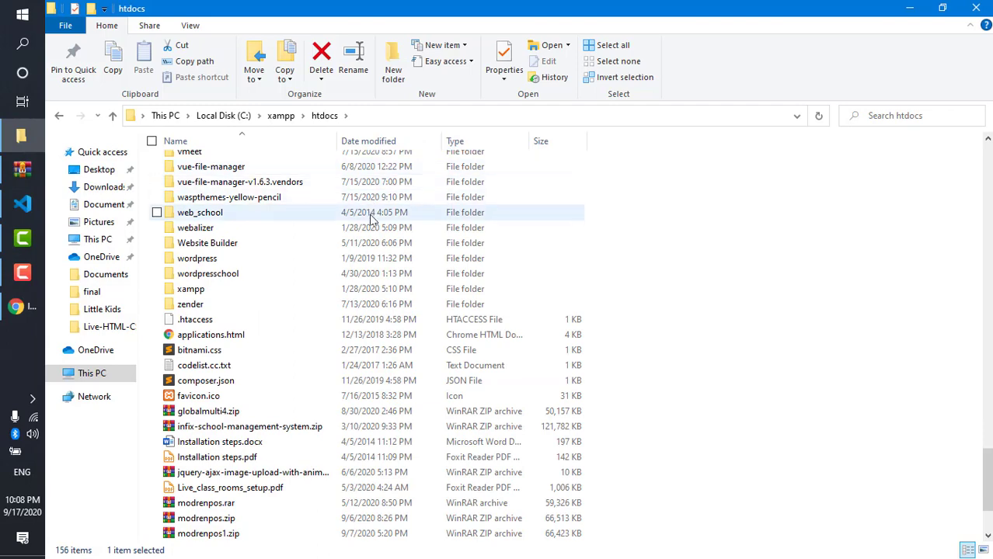
{"action": "scroll", "coordinate": [254, 194], "scroll_direction": "up", "scroll_amount": 4}
{"action": "right_click", "coordinate": [253, 194]}
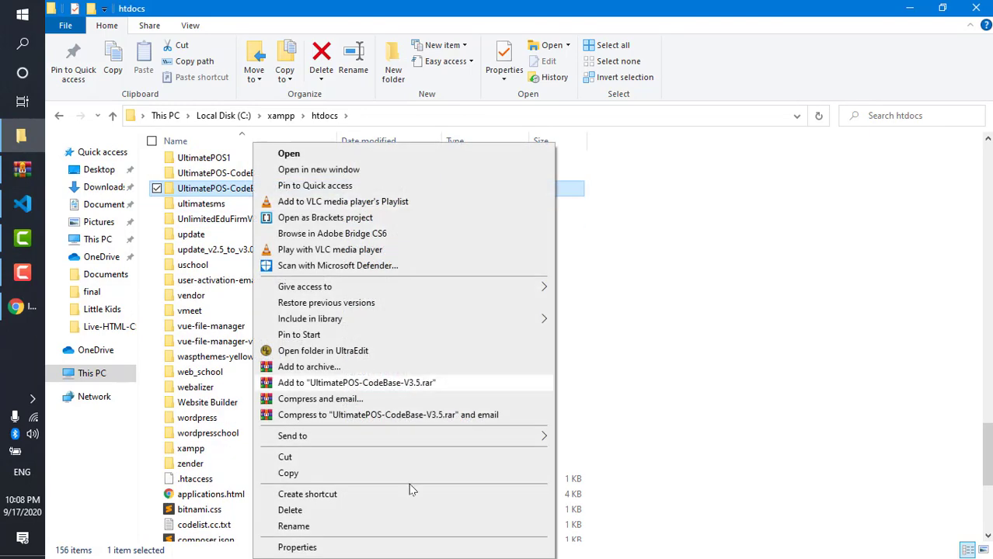
{"action": "left_click", "coordinate": [381, 526]}
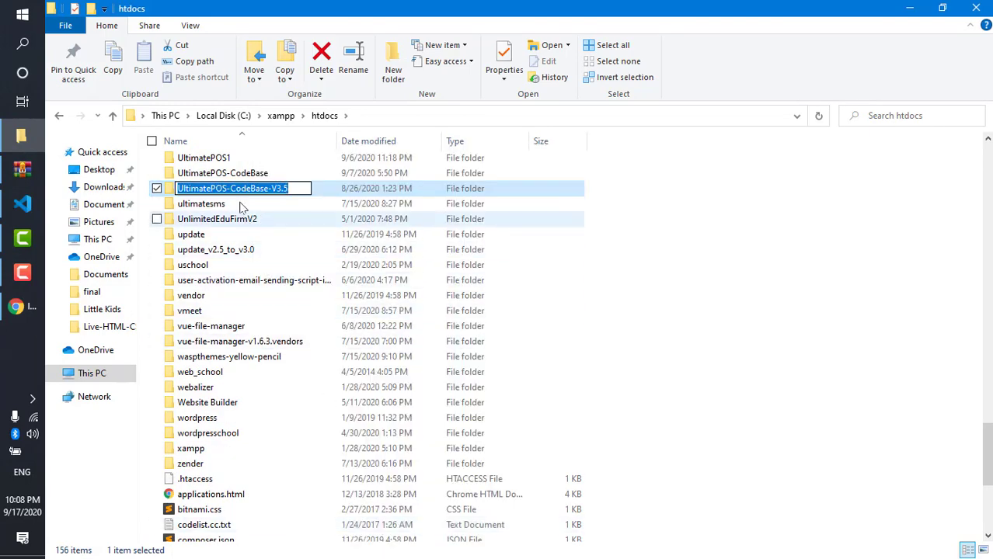
{"action": "left_click_drag", "start_coordinate": [228, 188], "coordinate": [354, 204]}
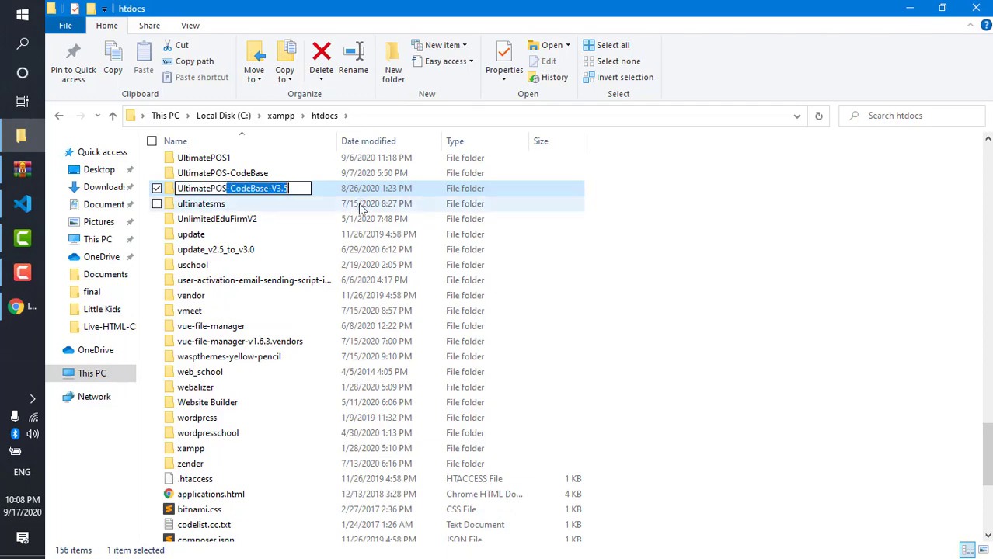
{"action": "key", "text": "Delete"}
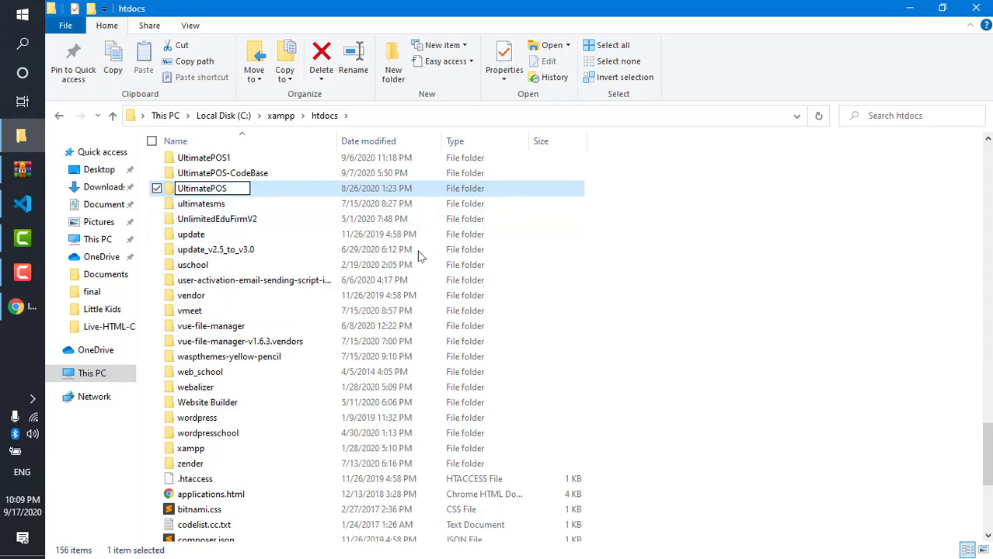
{"action": "left_click", "coordinate": [22, 306]}
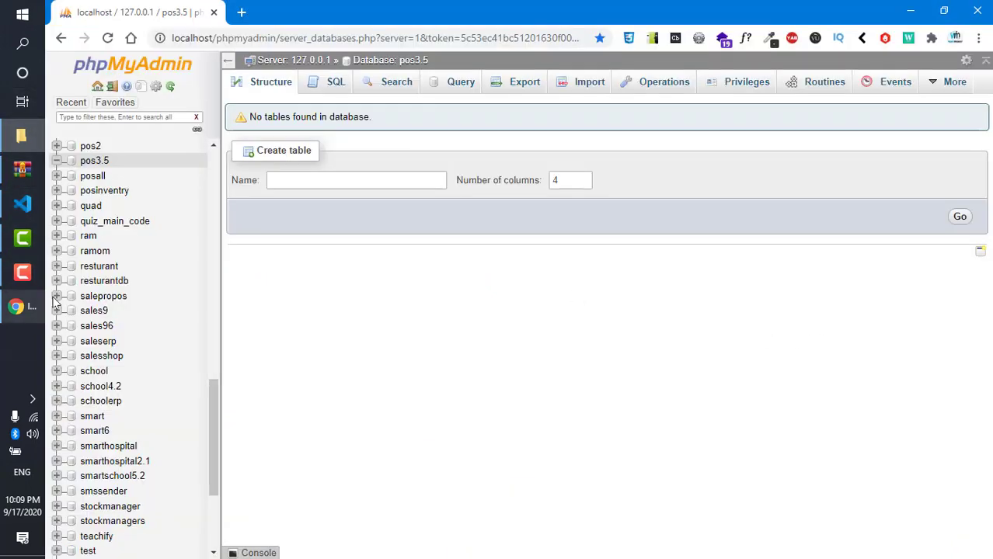
- In a new tab, load localhost/UltimatePOS/public to reach the installer's pre-installation checkup
{"action": "left_click", "coordinate": [241, 12]}
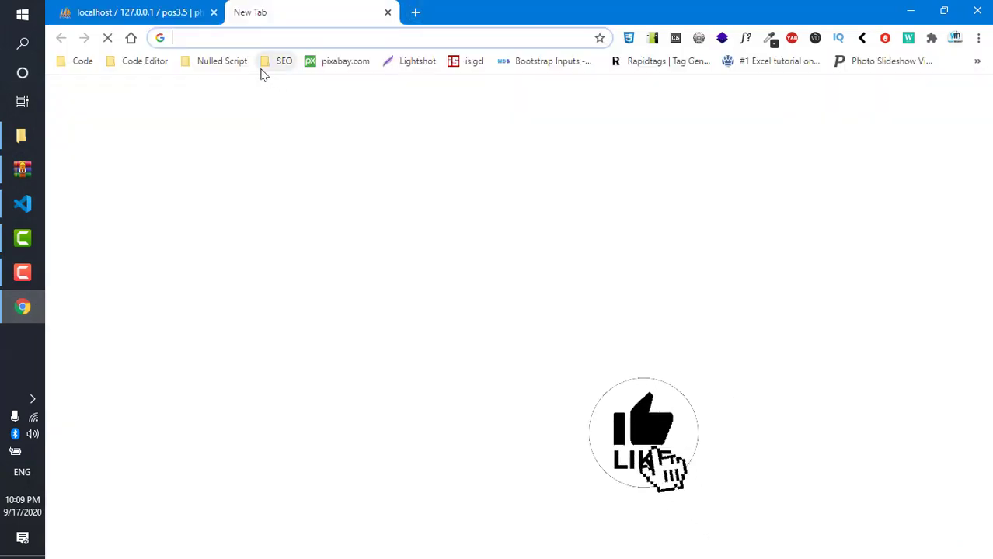
{"action": "type", "text": "localhps"}
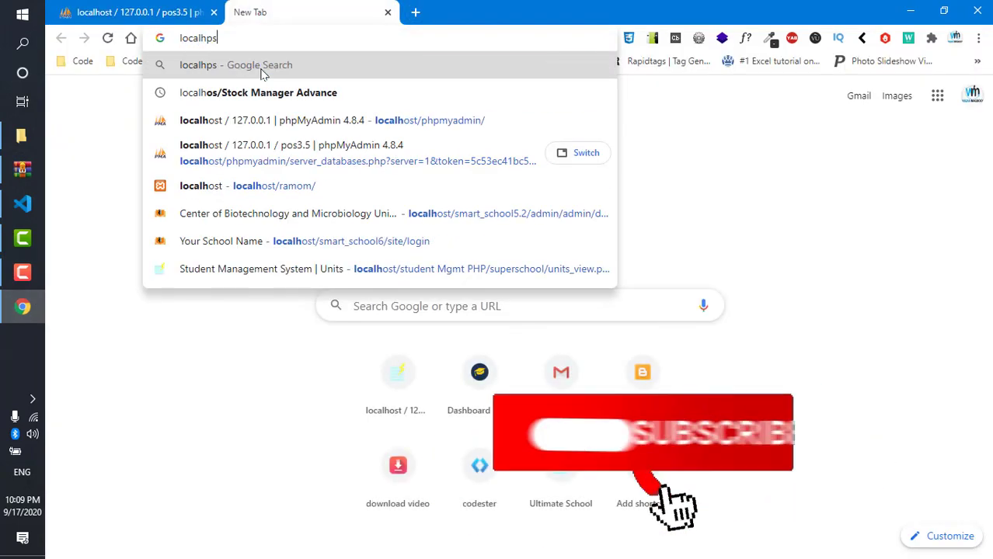
{"action": "key", "text": "BackSpace"}
{"action": "key", "text": "BackSpace"}
{"action": "type", "text": "p"}
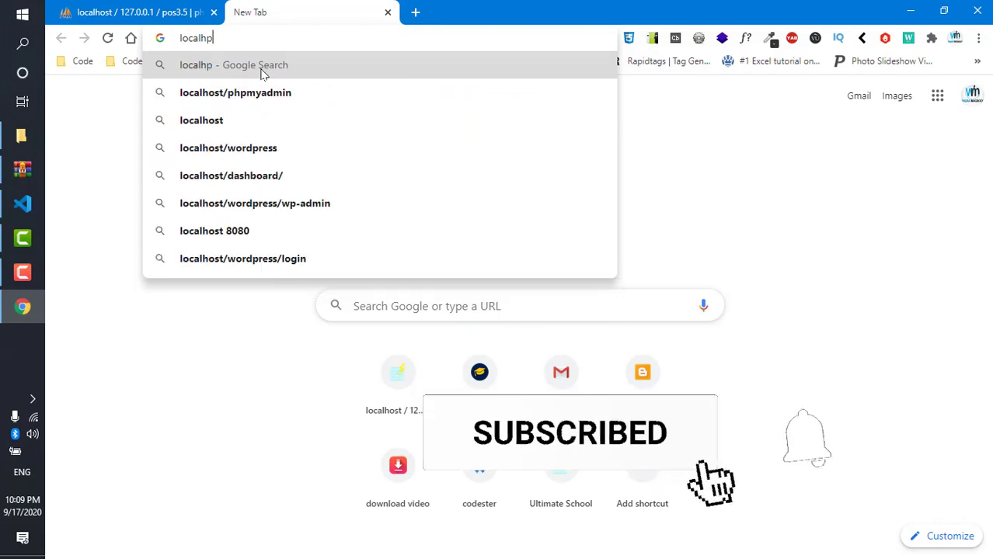
{"action": "key", "text": "BackSpace"}
{"action": "type", "text": "ost"}
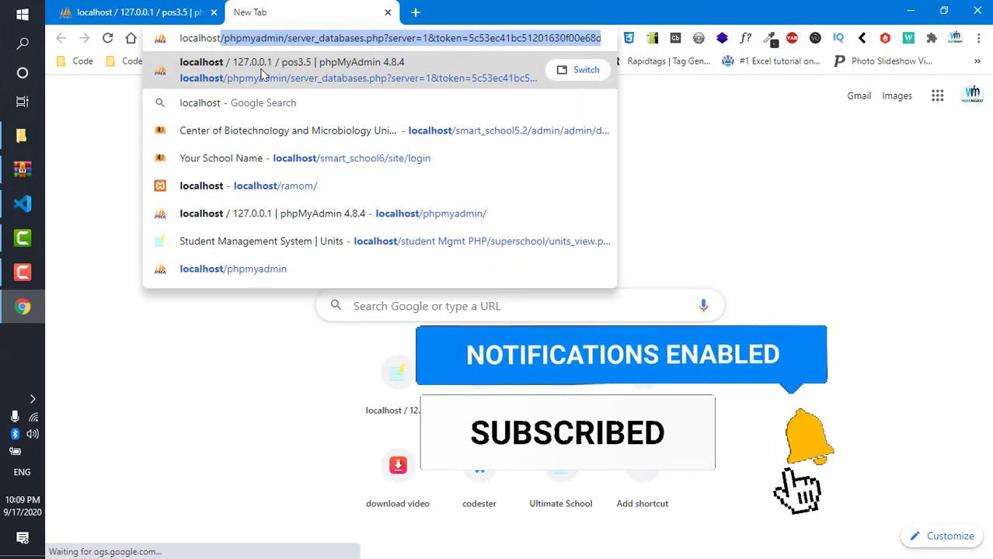
{"action": "type", "text": "/Ul"}
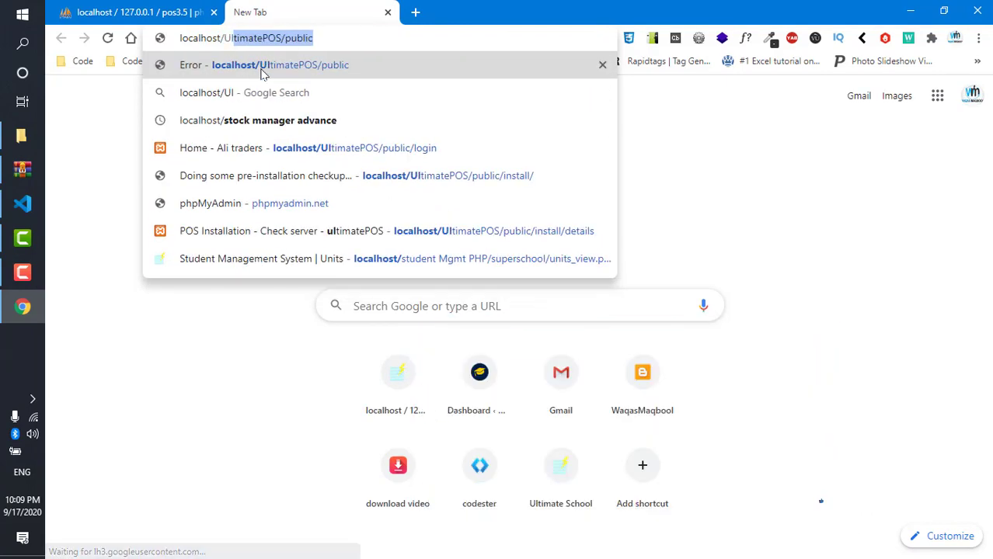
{"action": "type", "text": "timate"}
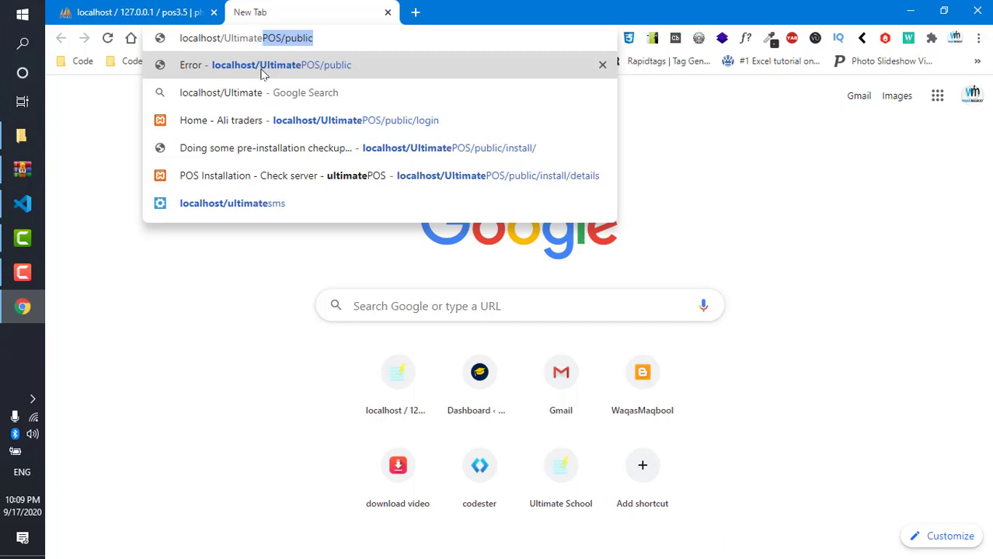
{"action": "type", "text": "POS"}
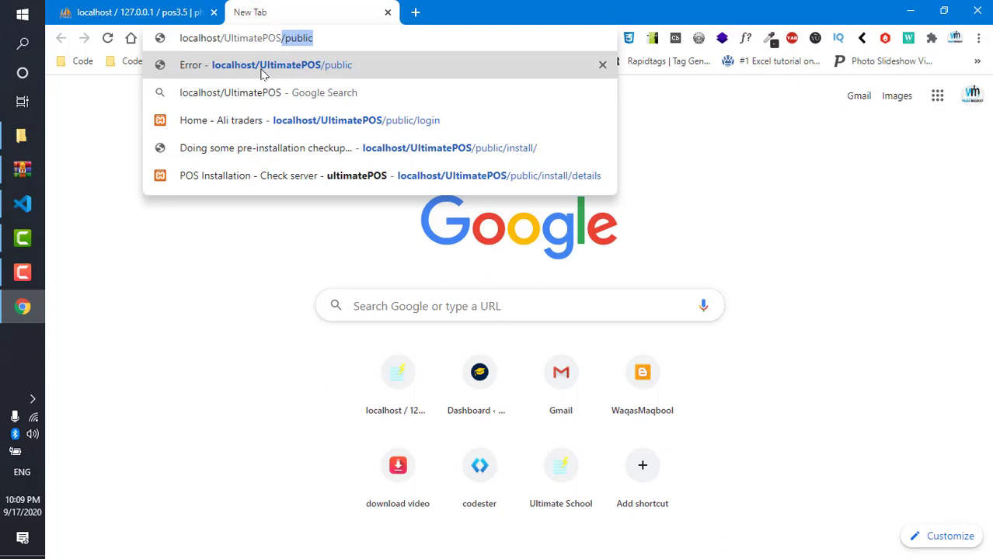
{"action": "left_click", "coordinate": [262, 73]}
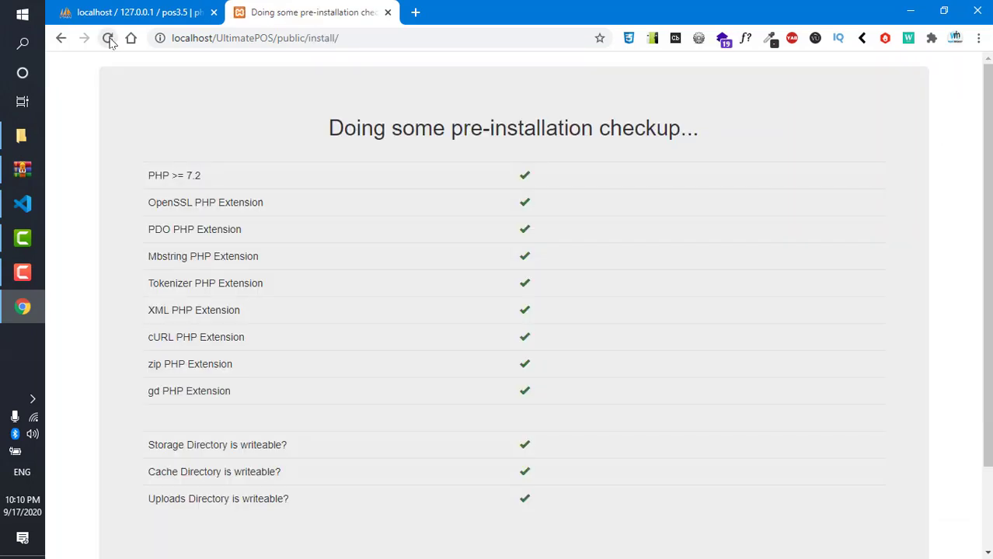
- Review the passing PHP extension and directory checks, then follow the 'next step' link
{"action": "scroll", "coordinate": [340, 124], "scroll_direction": "down", "scroll_amount": 2}
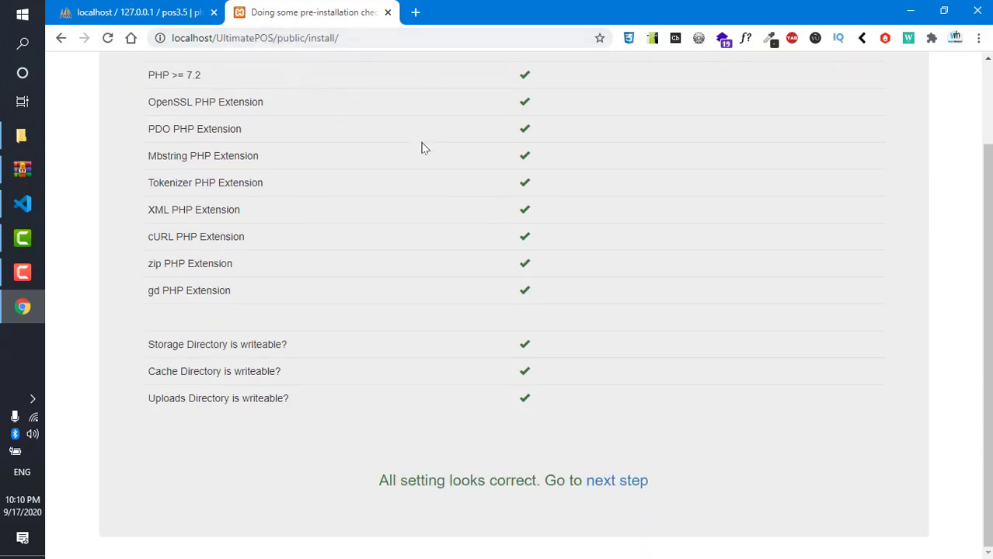
{"action": "scroll", "coordinate": [421, 146], "scroll_direction": "up", "scroll_amount": 2}
{"action": "left_click_drag", "start_coordinate": [315, 120], "coordinate": [673, 162]}
{"action": "left_click", "coordinate": [630, 167]}
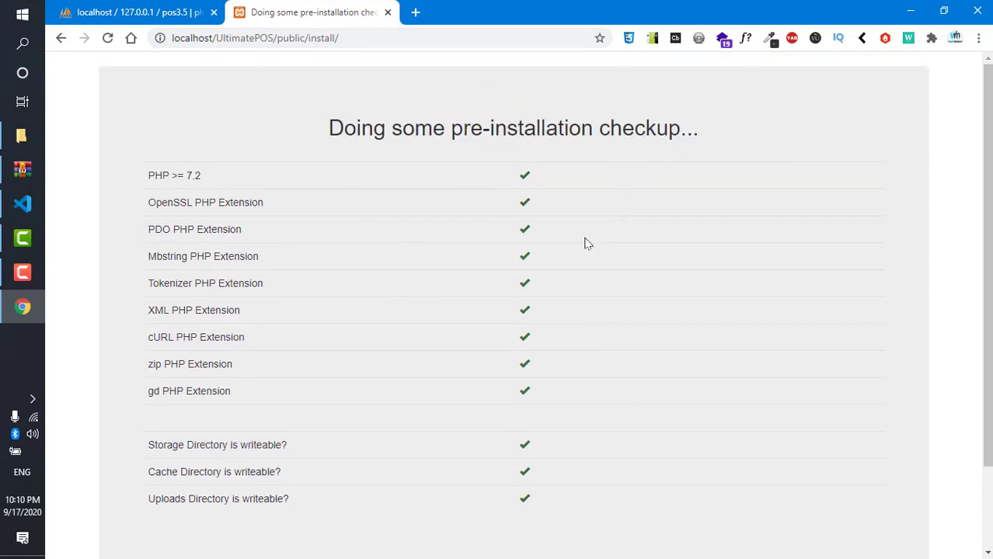
{"action": "scroll", "coordinate": [309, 190], "scroll_direction": "down", "scroll_amount": 2}
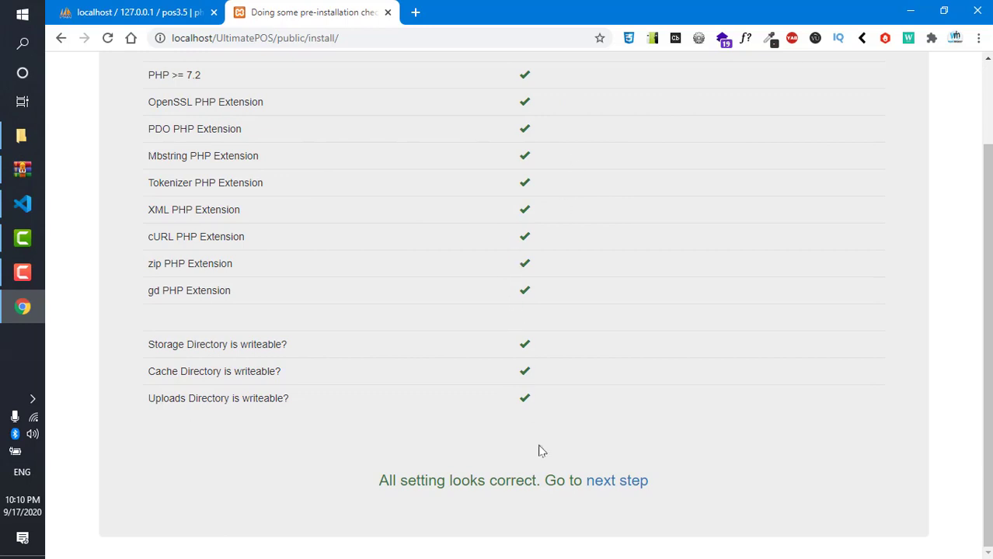
{"action": "left_click", "coordinate": [624, 490]}
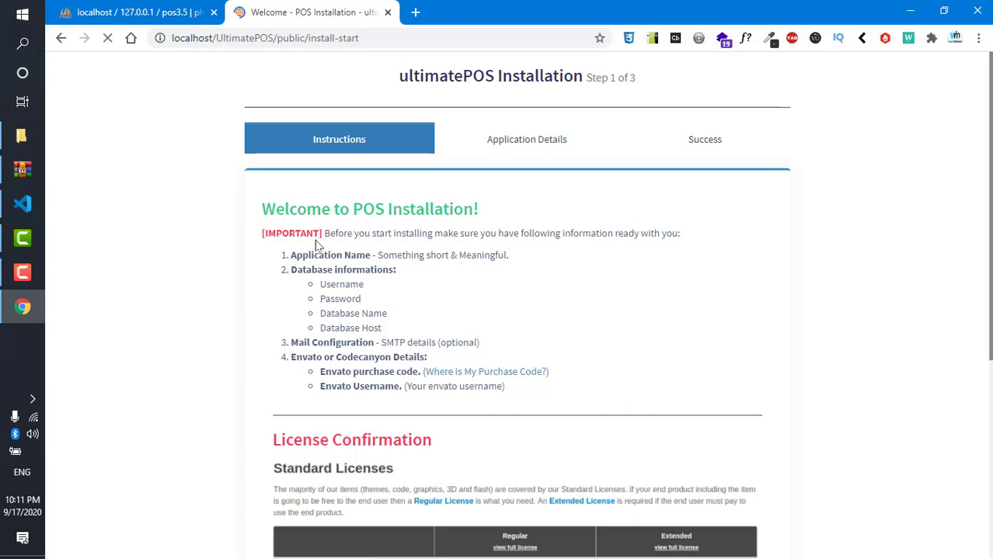
- Accept the license with 'I Agree, Let's Go!' at the bottom of the welcome page
{"action": "scroll", "coordinate": [323, 233], "scroll_direction": "down", "scroll_amount": 3}
{"action": "scroll", "coordinate": [325, 219], "scroll_direction": "down", "scroll_amount": 1}
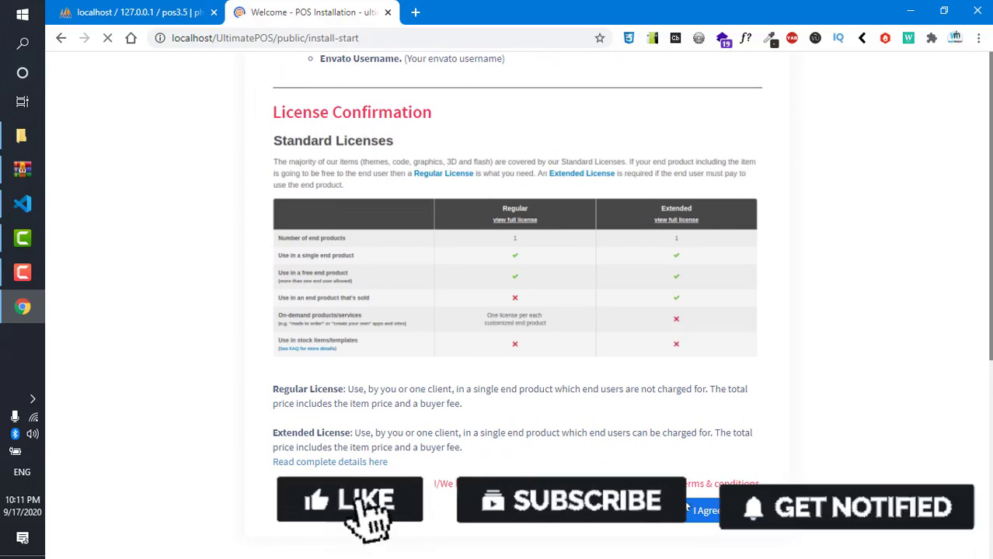
{"action": "left_click", "coordinate": [734, 521]}
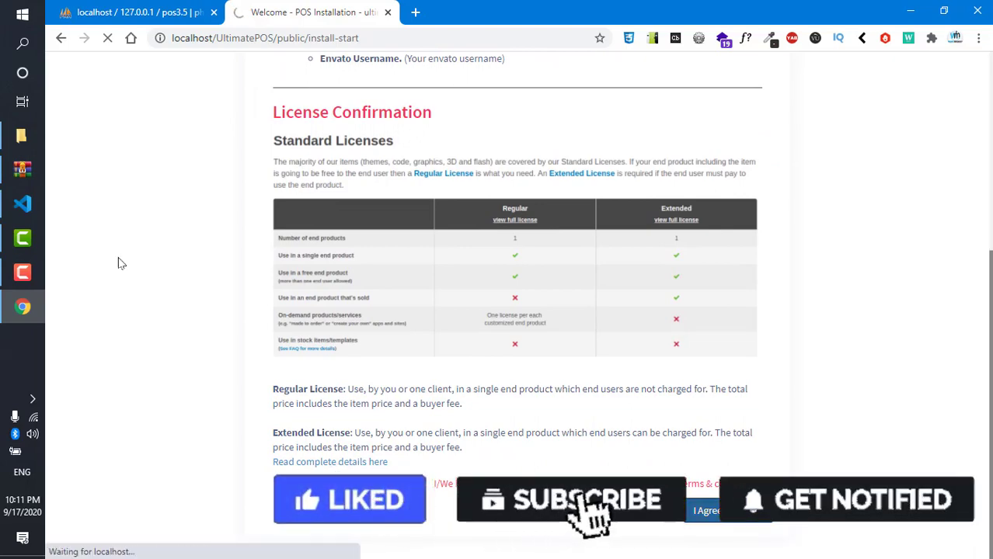
{"action": "scroll", "coordinate": [121, 255], "scroll_direction": "down", "scroll_amount": 3}
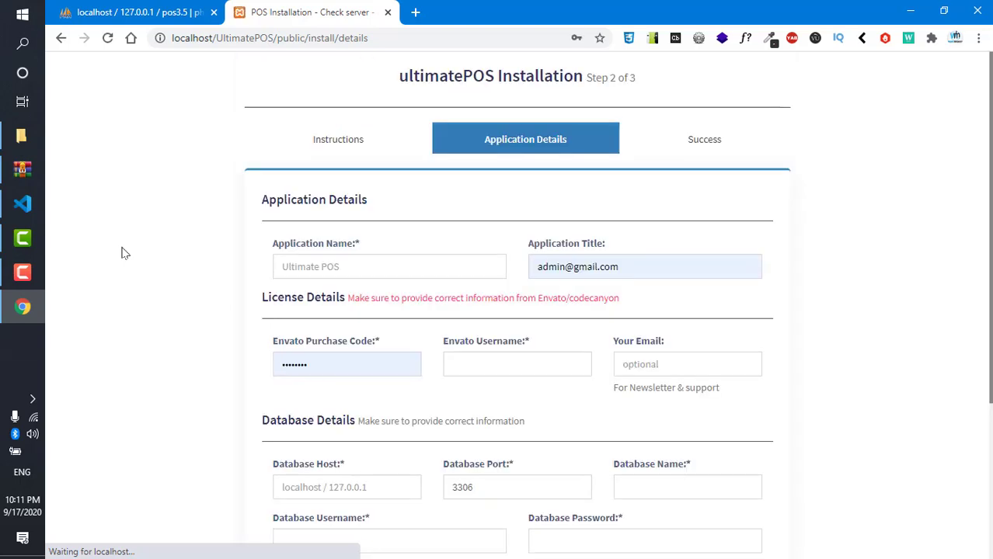
- Set Application Name to 'Ultimate POS' and paste the same text into Application Title
{"action": "left_click", "coordinate": [351, 264]}
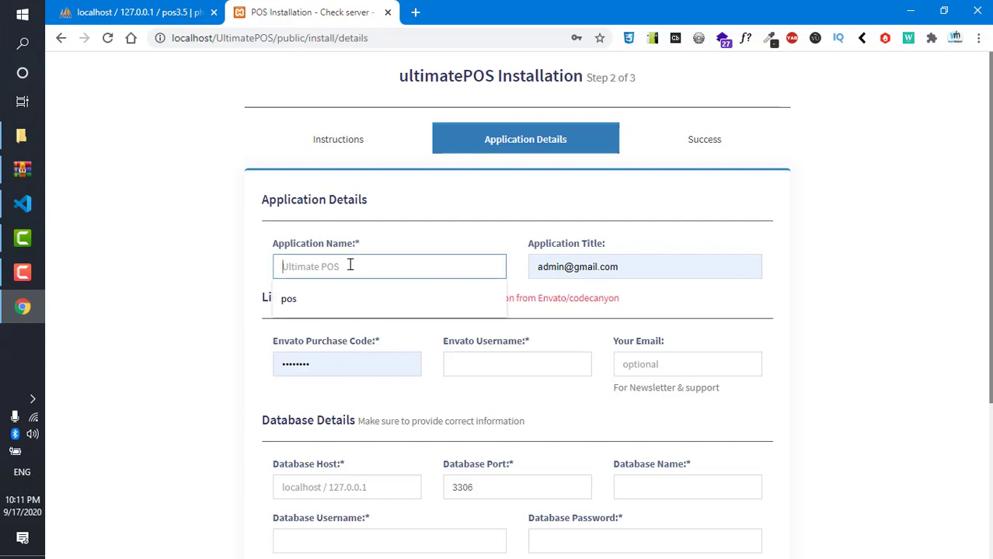
{"action": "type", "text": "Ul"}
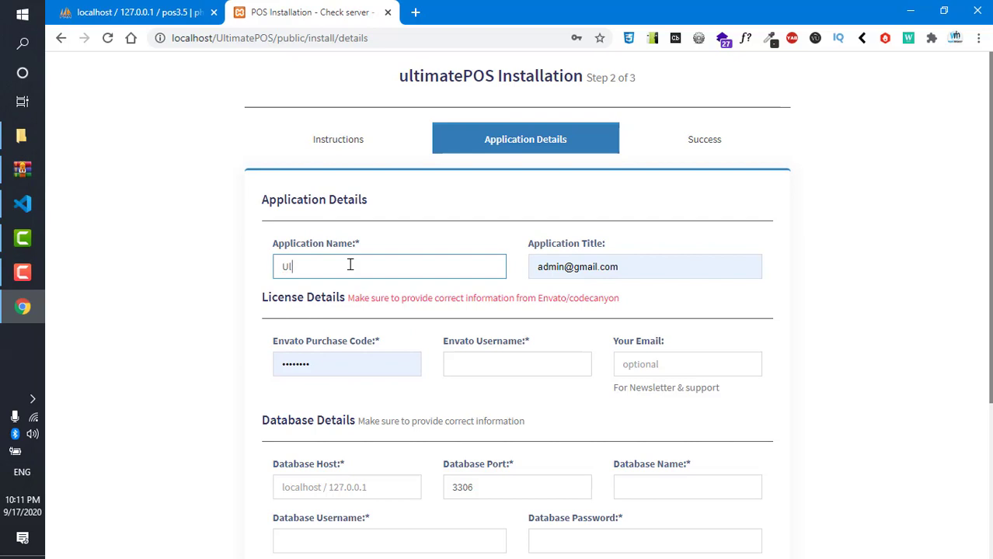
{"action": "type", "text": "timate POS"}
{"action": "key", "text": "Tab"}
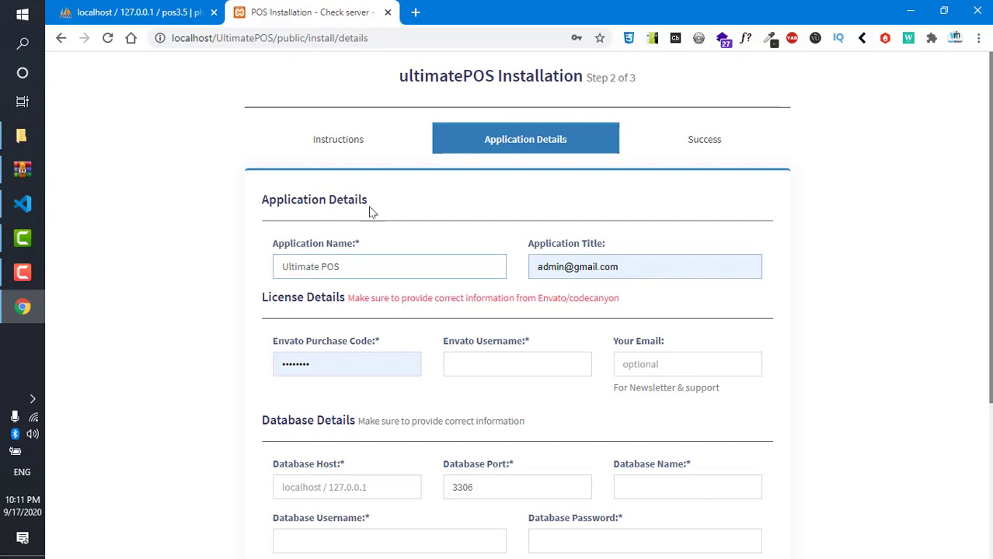
{"action": "left_click", "coordinate": [608, 266]}
{"action": "key", "text": "shift+Tab"}
{"action": "key", "text": "ctrl+c"}
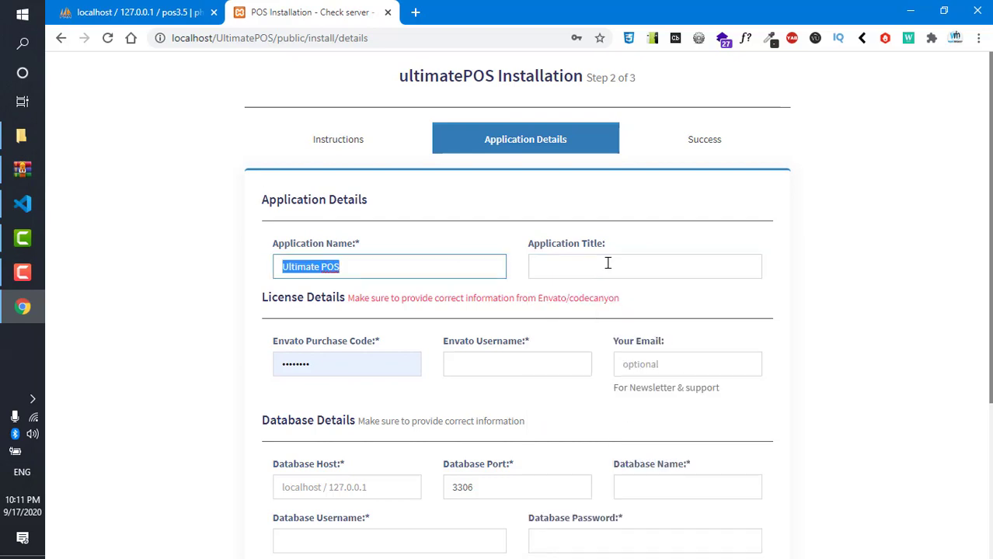
{"action": "left_click", "coordinate": [609, 264]}
{"action": "key", "text": "ctrl+v"}
{"action": "scroll", "coordinate": [418, 288], "scroll_direction": "down", "scroll_amount": 1}
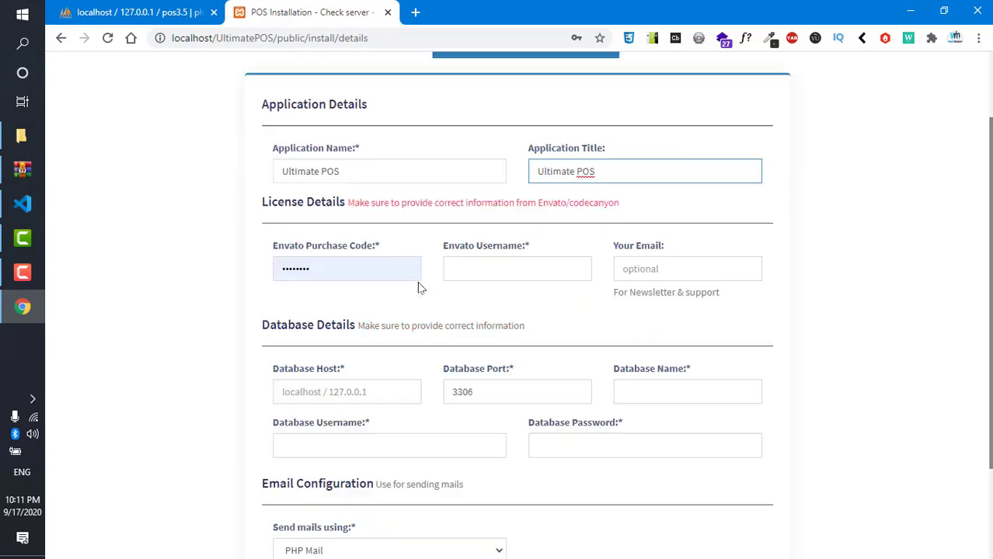
{"action": "scroll", "coordinate": [375, 262], "scroll_direction": "down", "scroll_amount": 1}
{"action": "scroll", "coordinate": [374, 262], "scroll_direction": "up", "scroll_amount": 3}
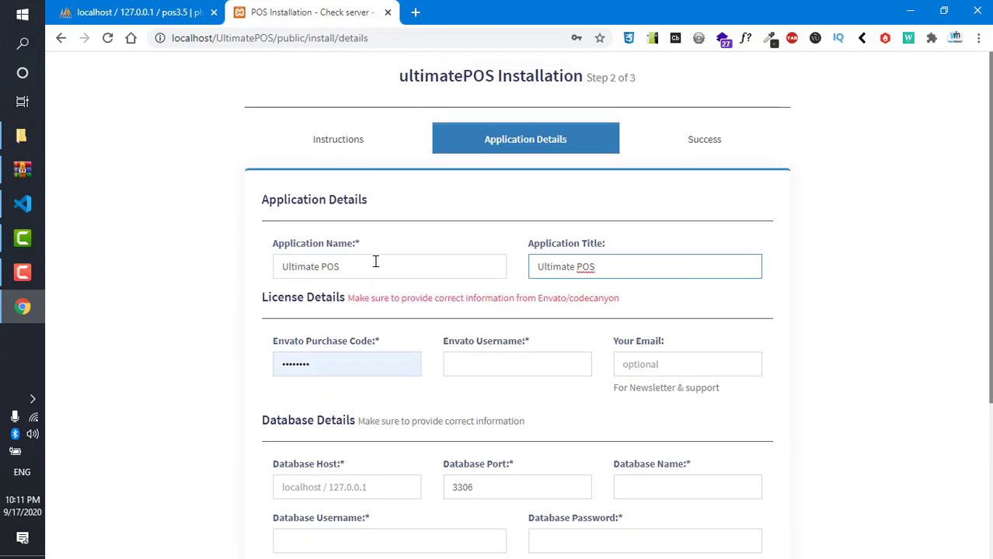
- Enter the Envato username and clear the autofilled Your Email field so it stays empty
{"action": "left_click", "coordinate": [350, 357]}
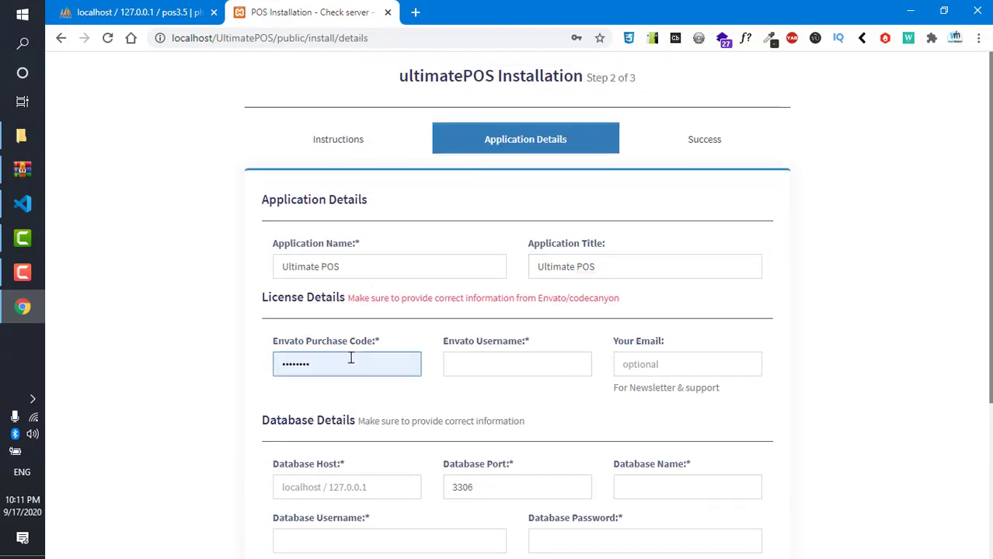
{"action": "left_click", "coordinate": [464, 364]}
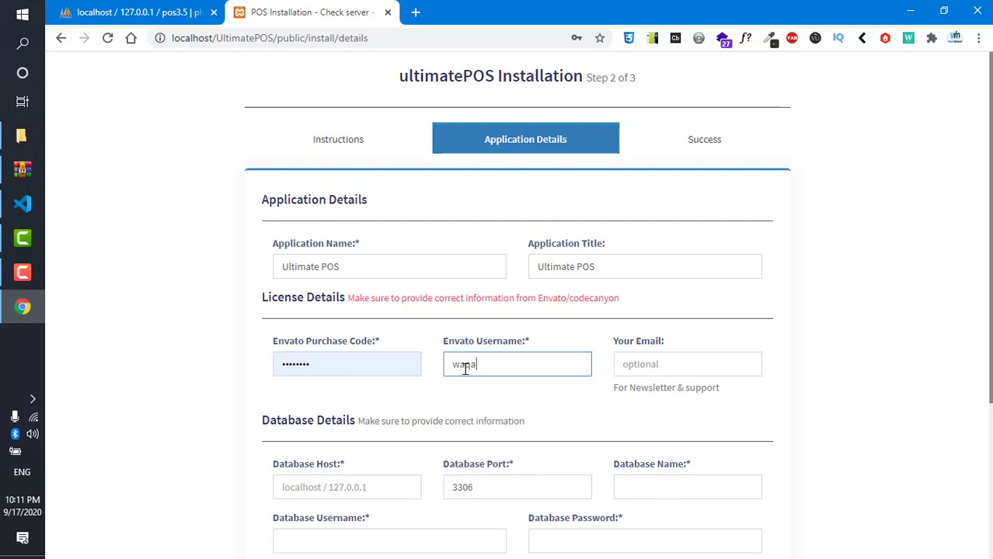
{"action": "left_click", "coordinate": [642, 362]}
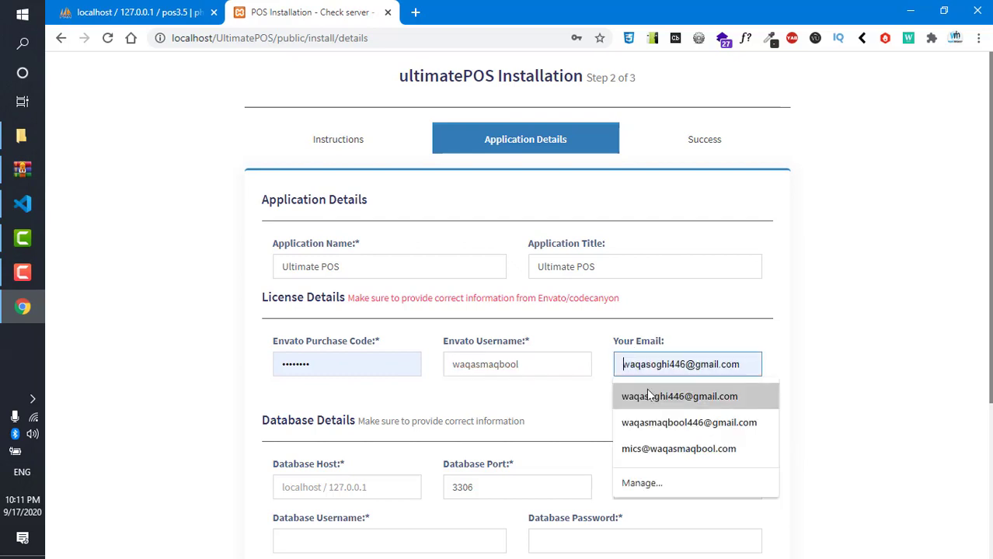
{"action": "left_click", "coordinate": [643, 389]}
{"action": "left_click_drag", "start_coordinate": [749, 366], "coordinate": [290, 286]}
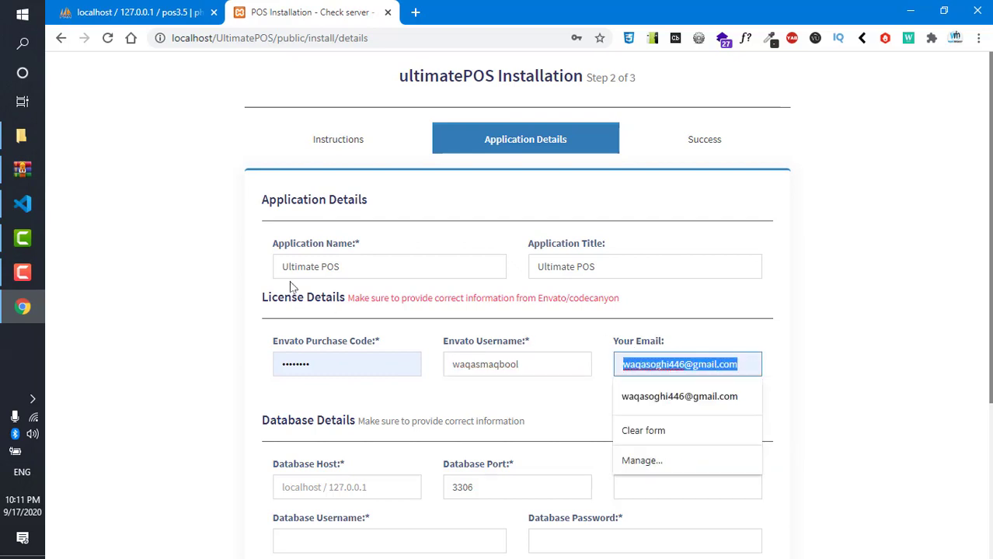
{"action": "key", "text": "BackSpace"}
{"action": "scroll", "coordinate": [357, 291], "scroll_direction": "down", "scroll_amount": 3}
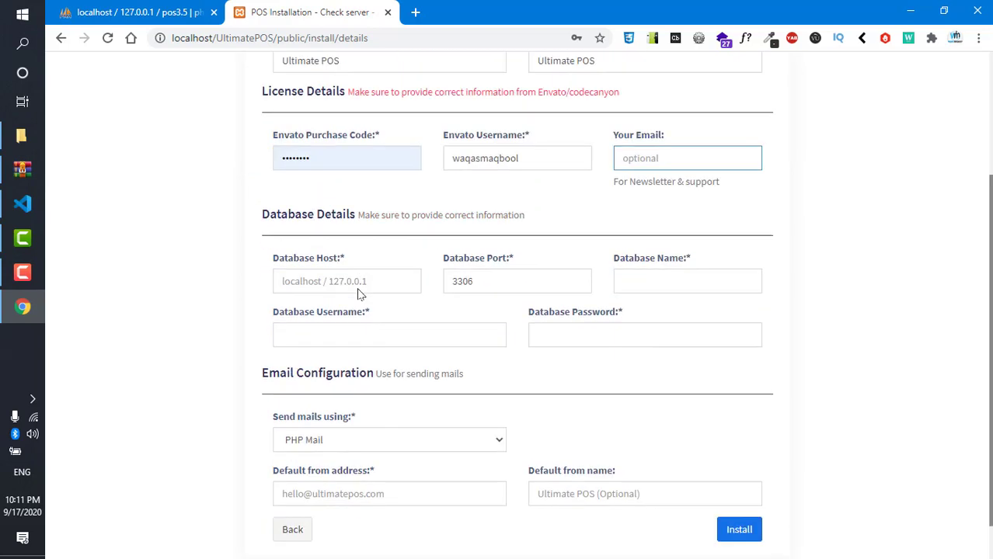
- Set the database host to localhost and the database name to pos3.5, checking it in phpMyAdmin
{"action": "left_click", "coordinate": [315, 262]}
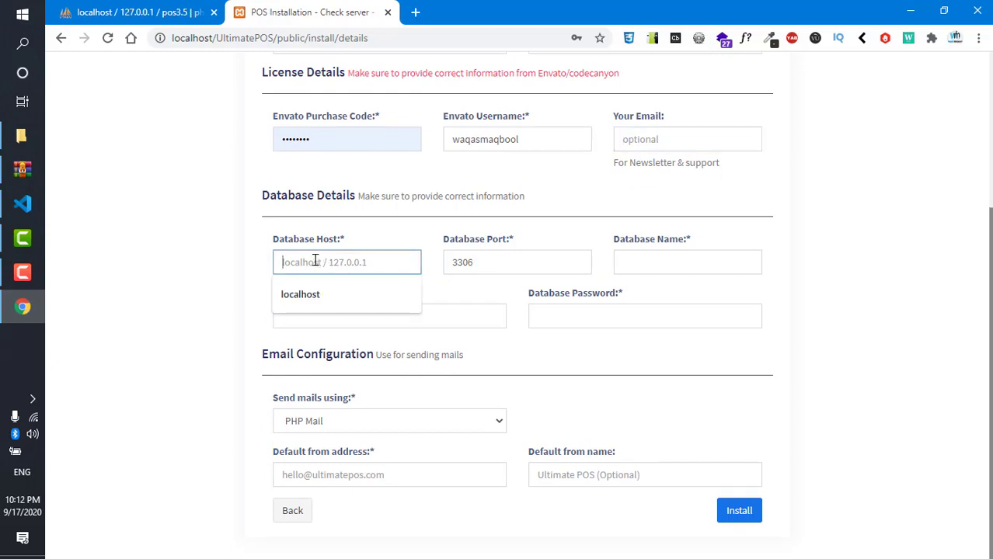
{"action": "left_click", "coordinate": [314, 294]}
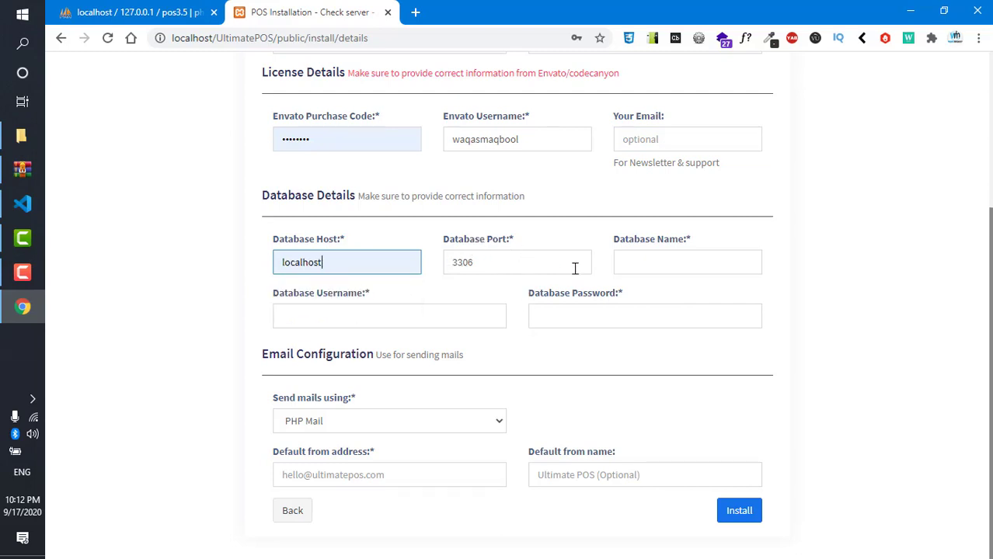
{"action": "left_click", "coordinate": [653, 262]}
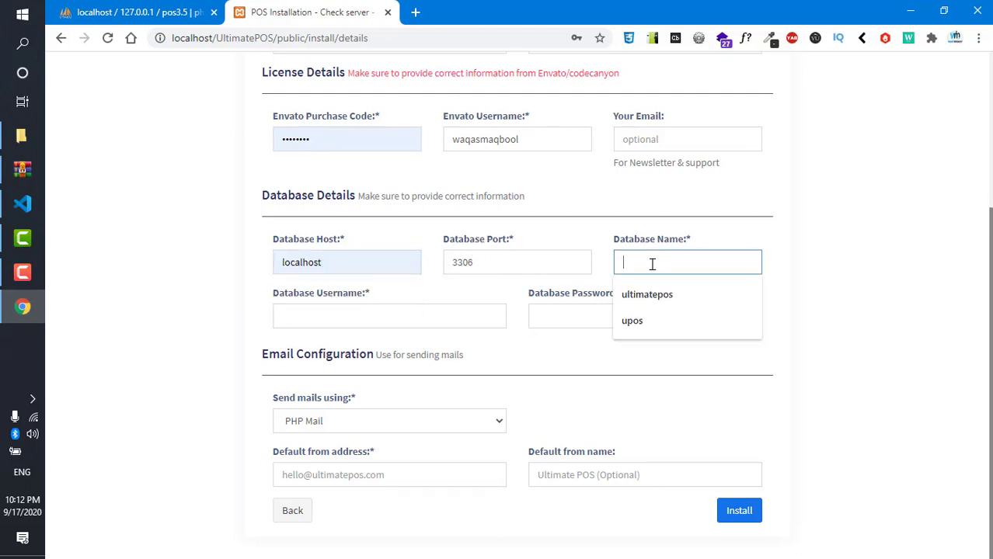
{"action": "type", "text": "pos3.5"}
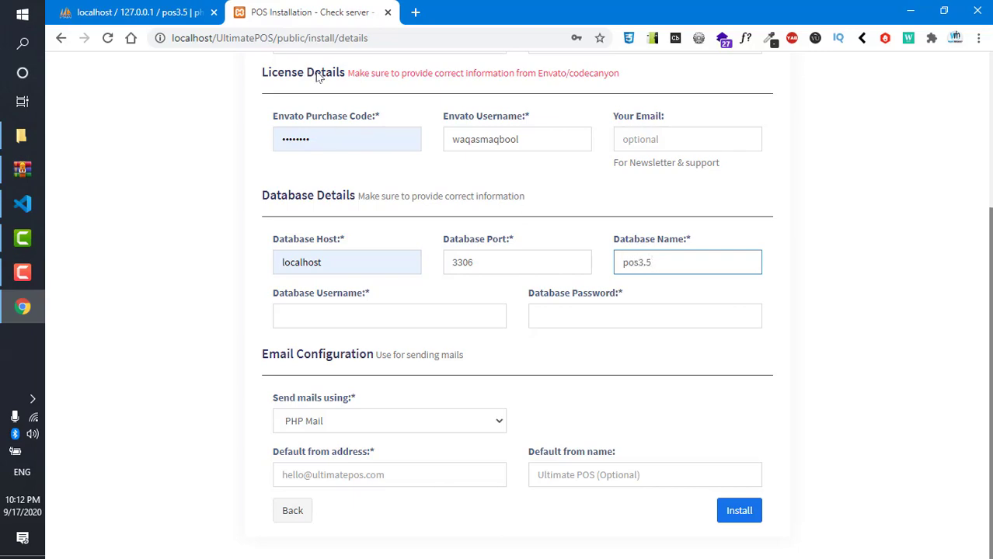
{"action": "left_click", "coordinate": [128, 11]}
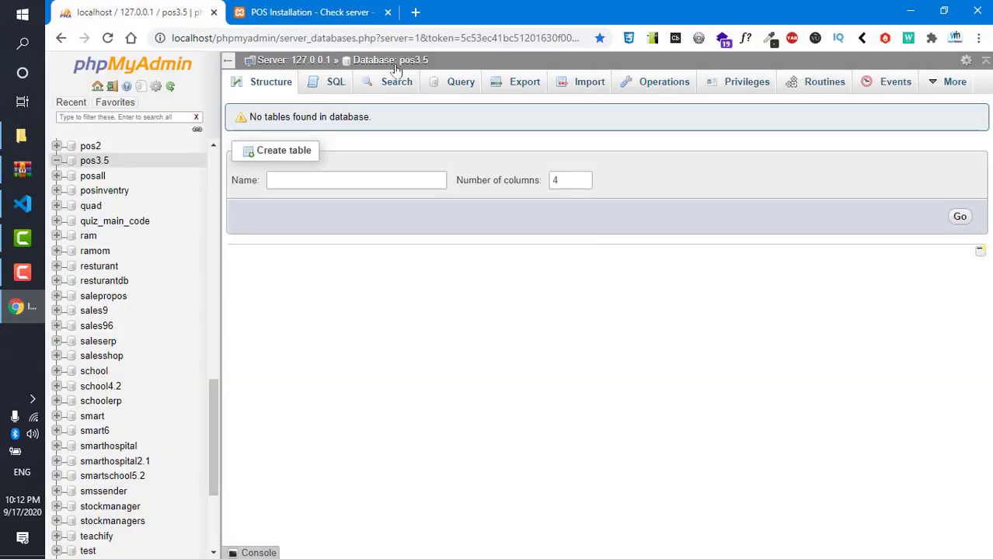
{"action": "left_click", "coordinate": [314, 12]}
- Choose root as the database username and submit; the password is still required
{"action": "left_click", "coordinate": [369, 320]}
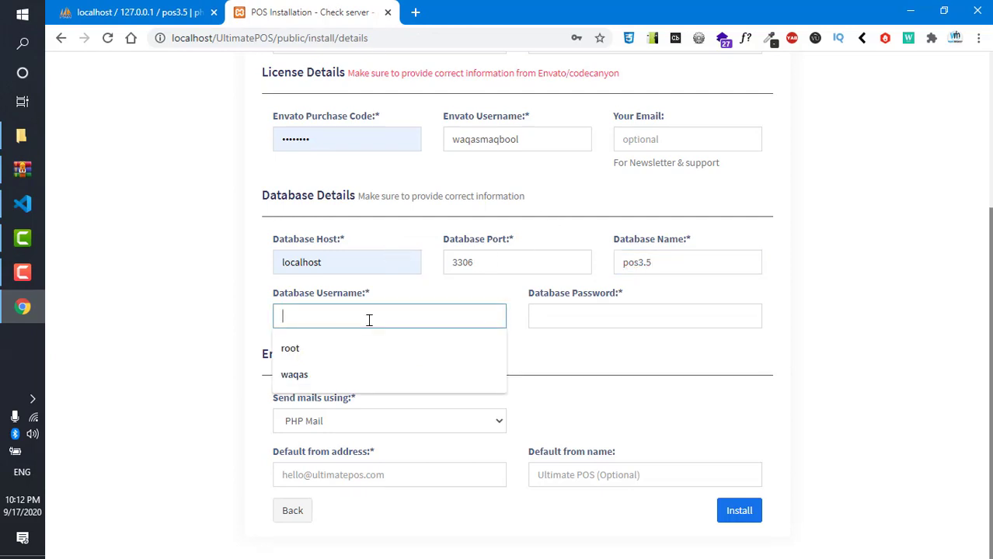
{"action": "left_click", "coordinate": [307, 343]}
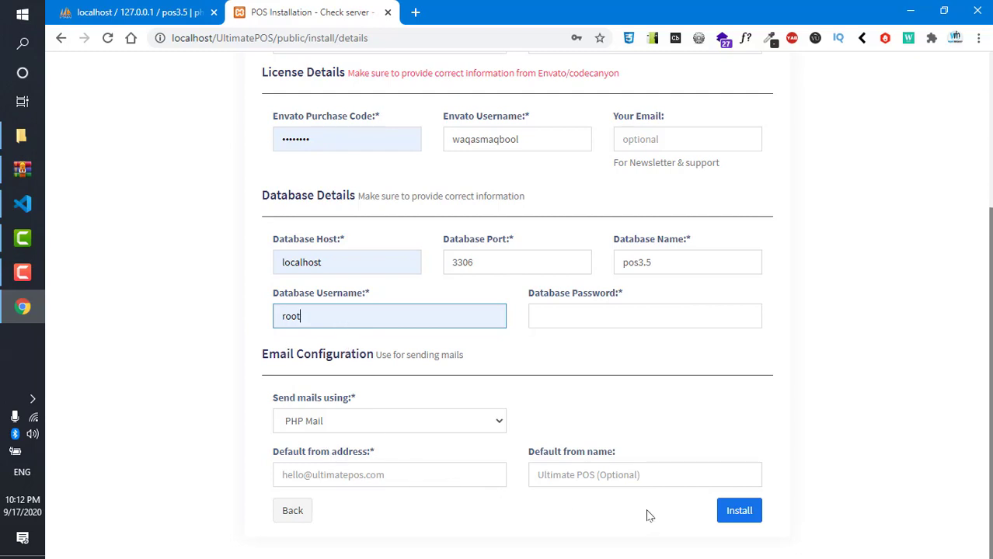
{"action": "left_click", "coordinate": [737, 513]}
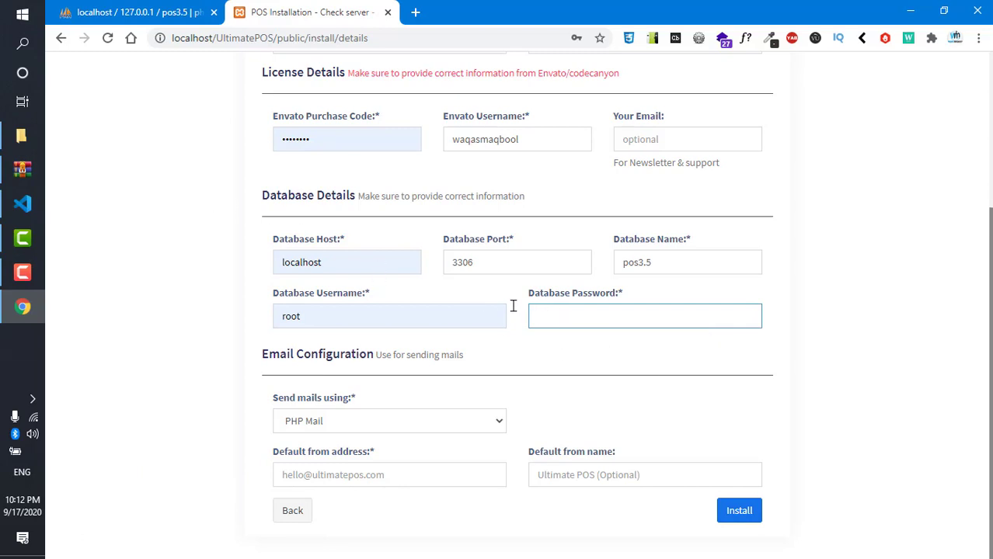
- Browse htdocs > UltimatePOS > resources > views > install and open details.blade.php in VS Code
{"action": "mouse_move", "coordinate": [37, 206]}
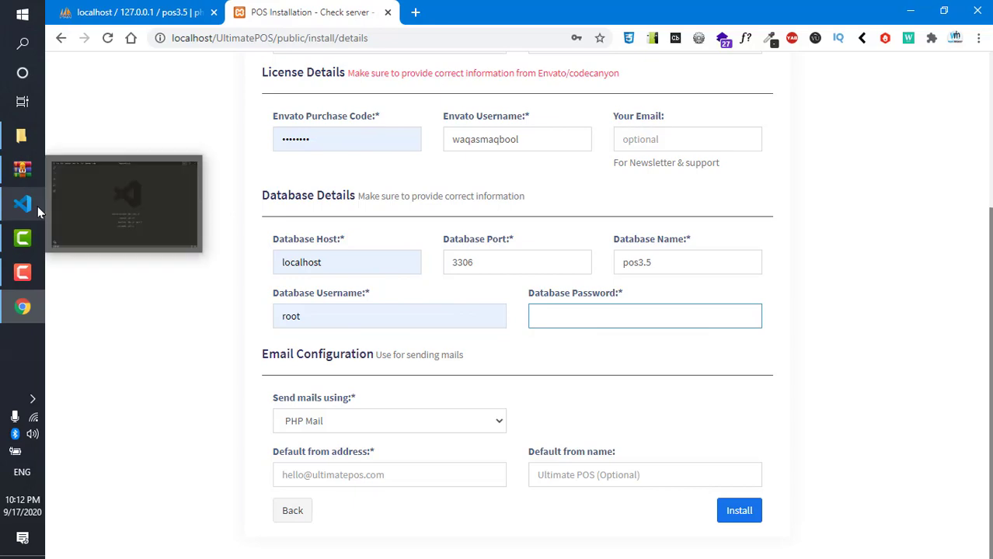
{"action": "left_click", "coordinate": [21, 136]}
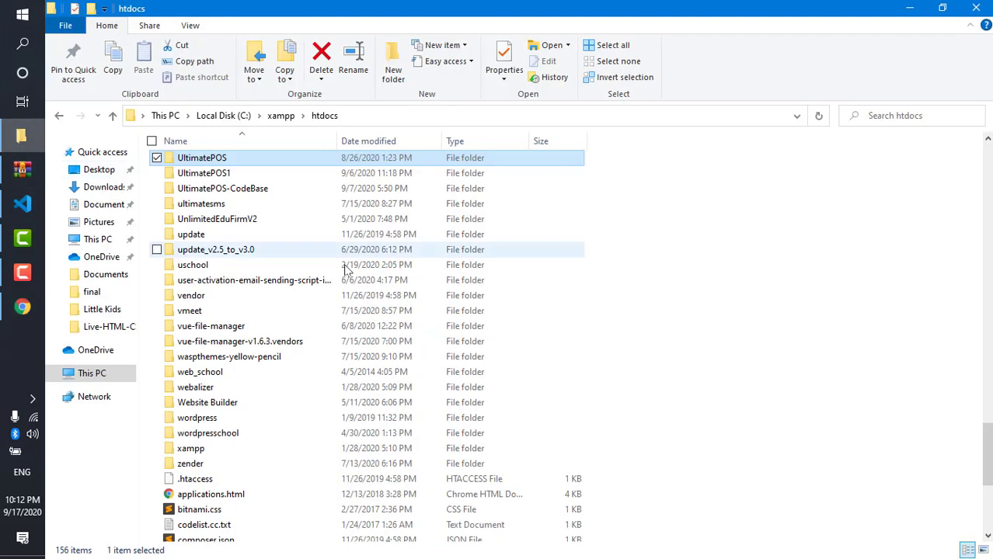
{"action": "double_click", "coordinate": [241, 163]}
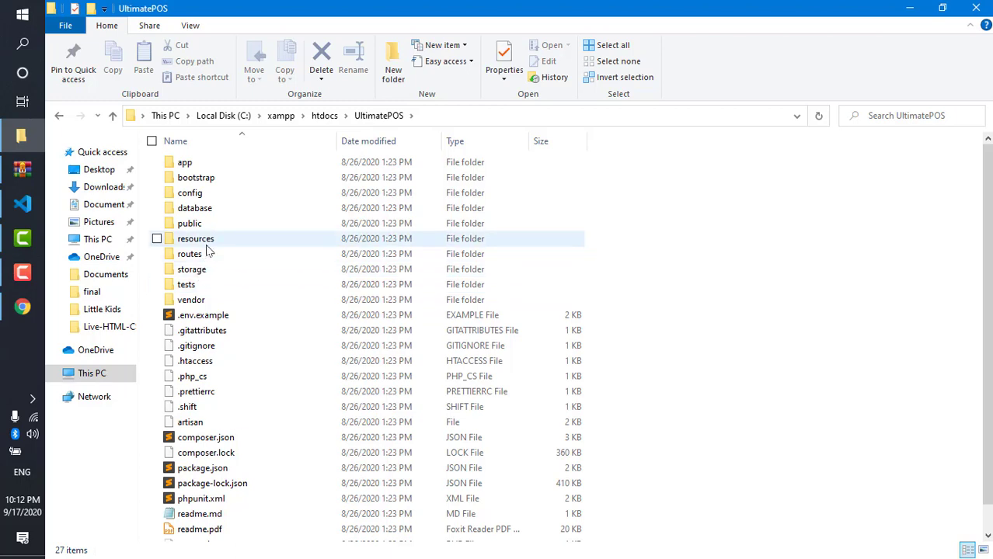
{"action": "double_click", "coordinate": [207, 243]}
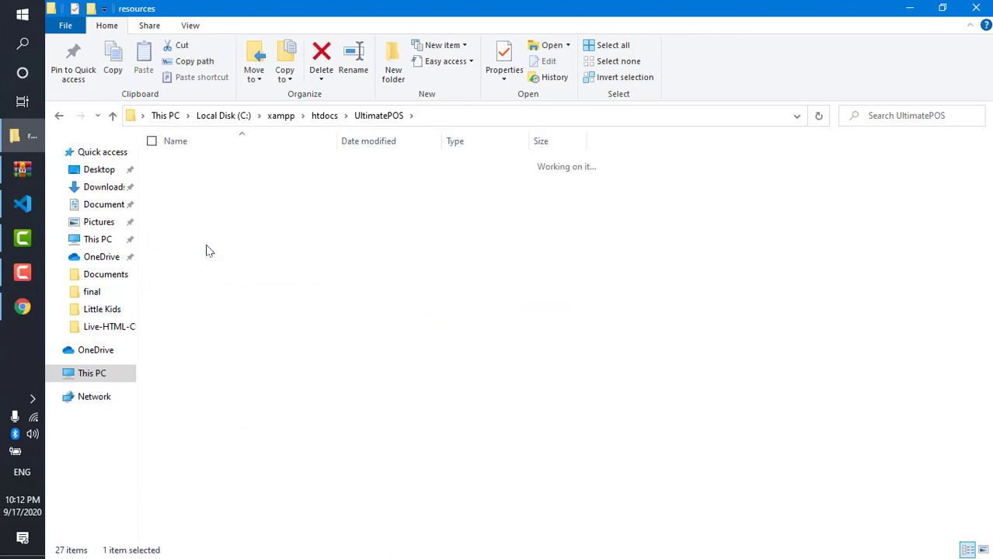
{"action": "double_click", "coordinate": [207, 231]}
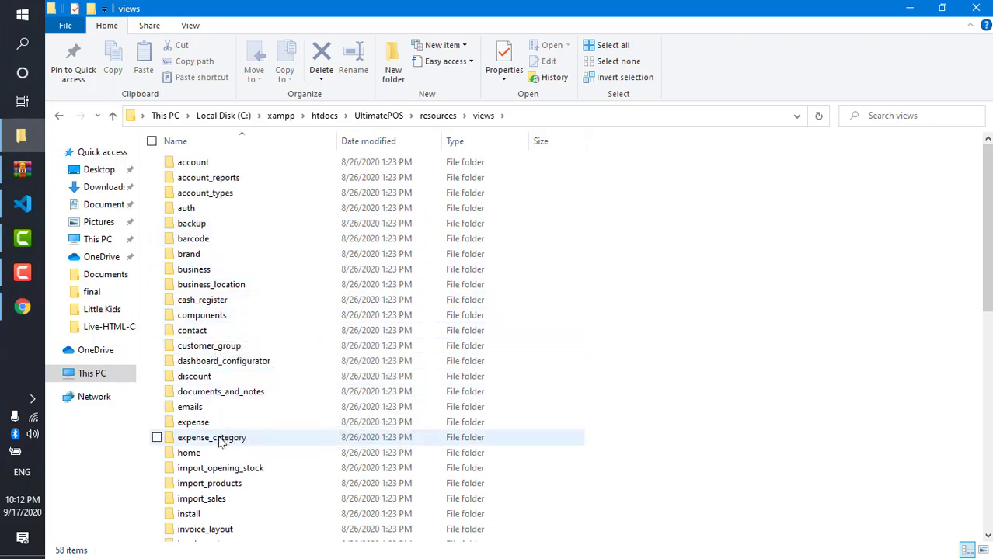
{"action": "double_click", "coordinate": [190, 514]}
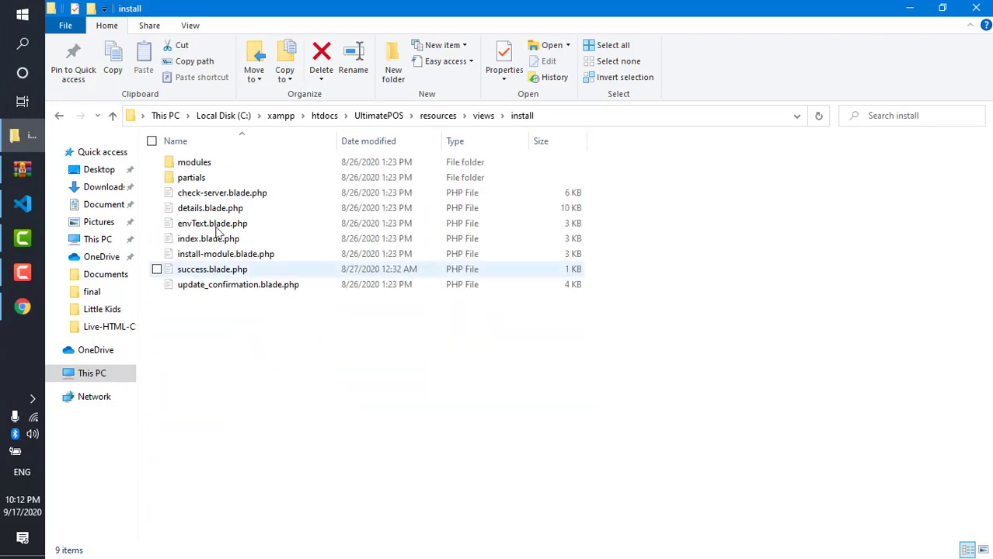
{"action": "double_click", "coordinate": [238, 213]}
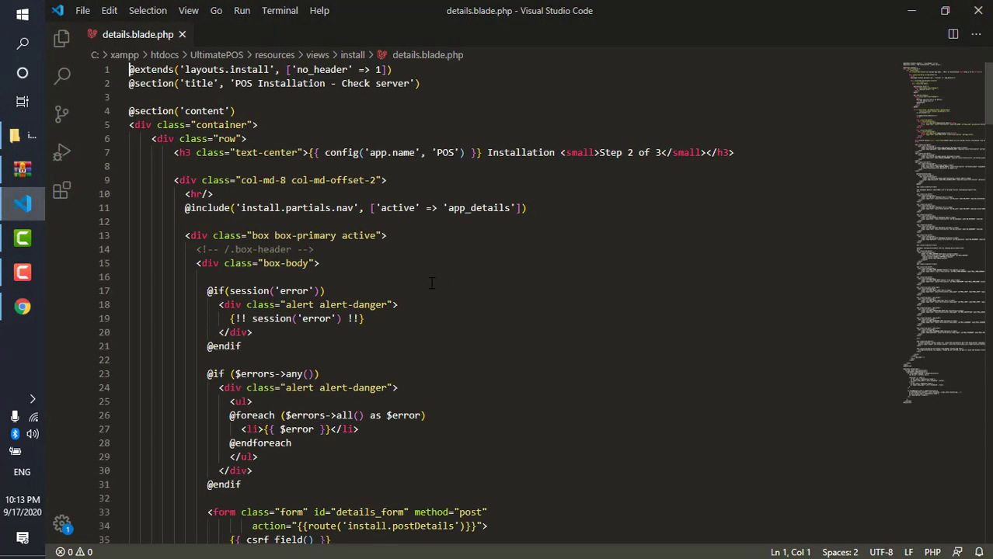
- Delete the 'required' attribute from the DB_PASSWORD input on line 122, then return to Chrome
{"action": "scroll", "coordinate": [432, 284], "scroll_direction": "down", "scroll_amount": 11}
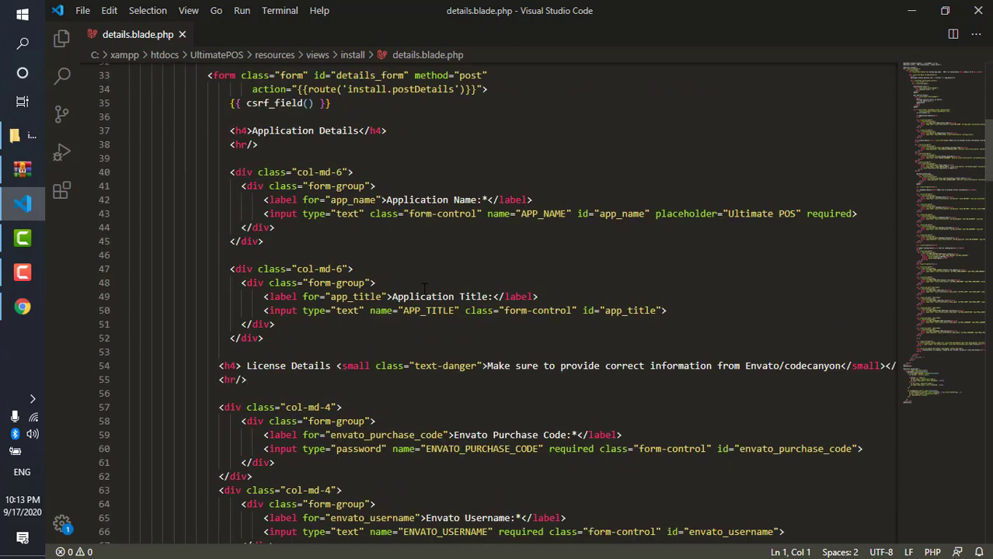
{"action": "scroll", "coordinate": [428, 287], "scroll_direction": "down", "scroll_amount": 5}
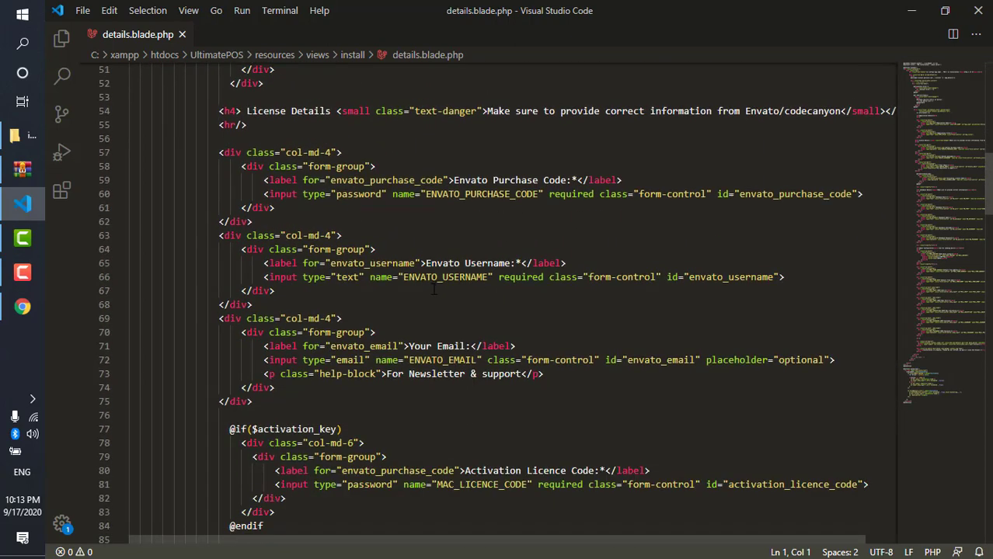
{"action": "scroll", "coordinate": [463, 292], "scroll_direction": "down", "scroll_amount": 13}
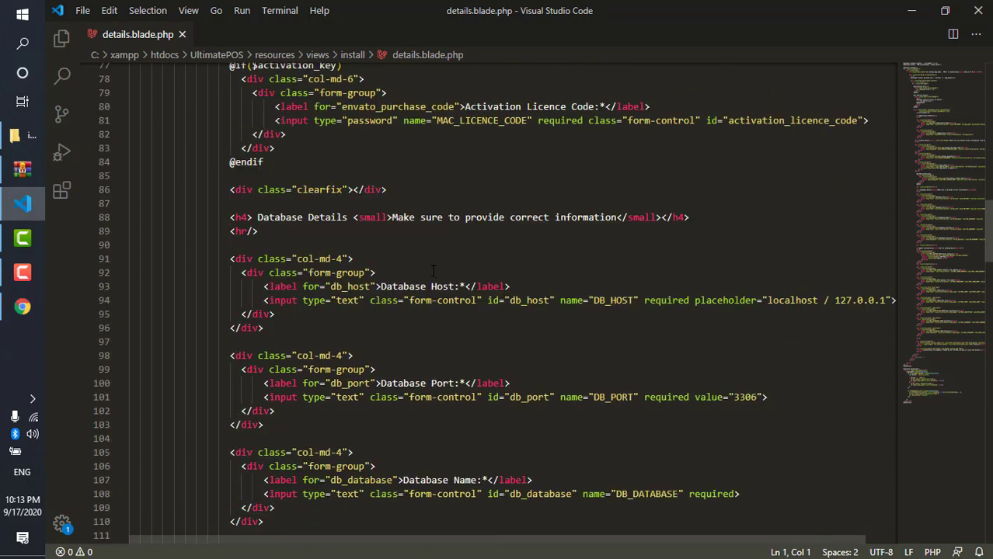
{"action": "scroll", "coordinate": [448, 292], "scroll_direction": "down", "scroll_amount": 3}
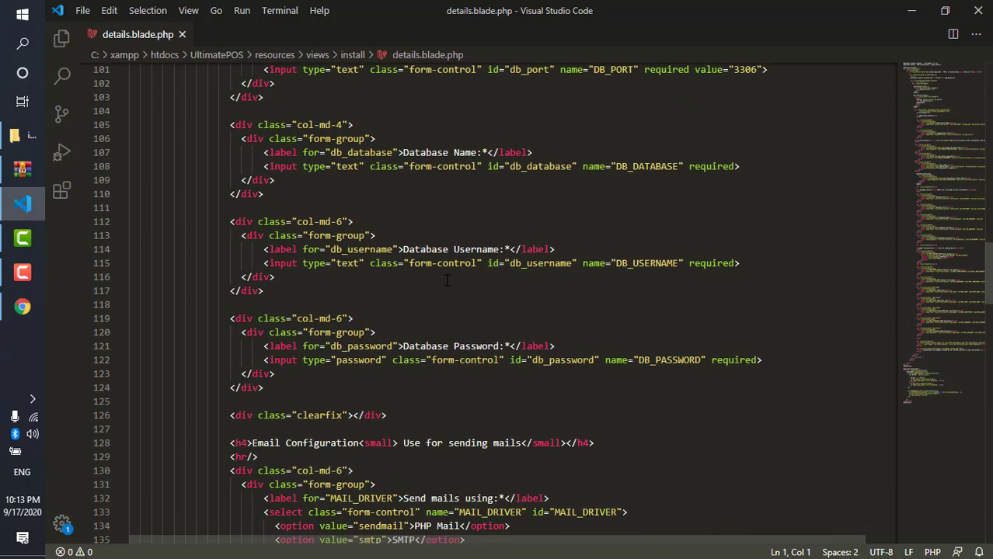
{"action": "left_click", "coordinate": [482, 334]}
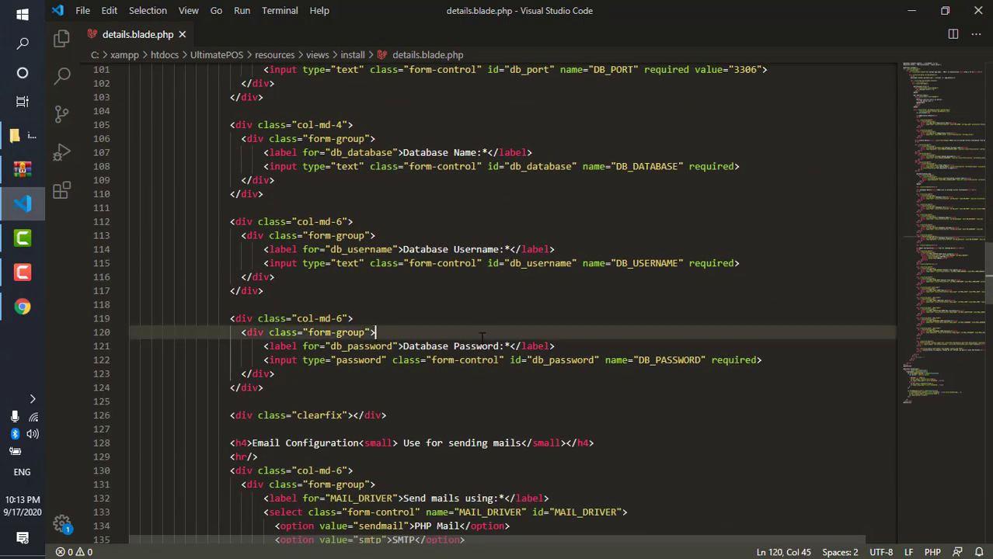
{"action": "left_click", "coordinate": [716, 362]}
{"action": "double_click", "coordinate": [730, 361]}
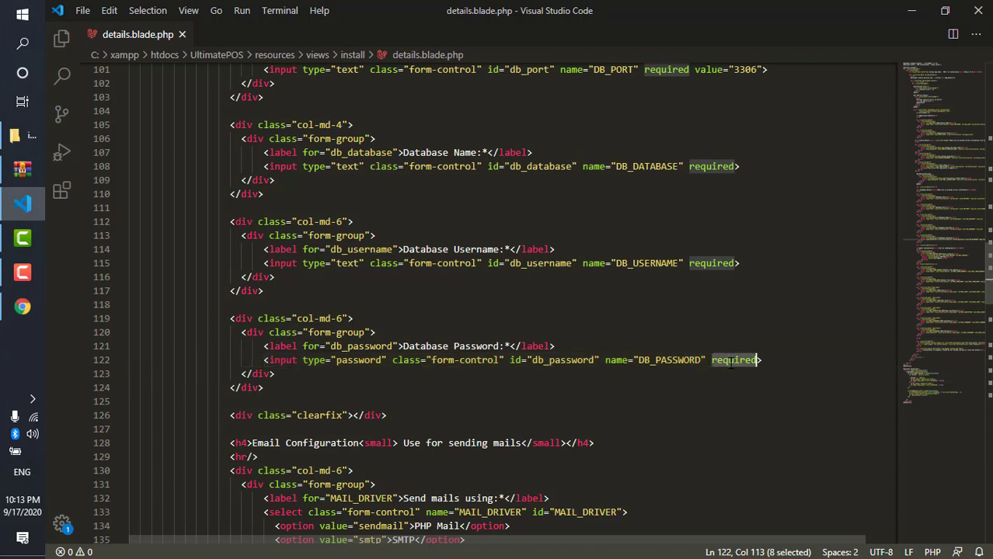
{"action": "key", "text": "BackSpace"}
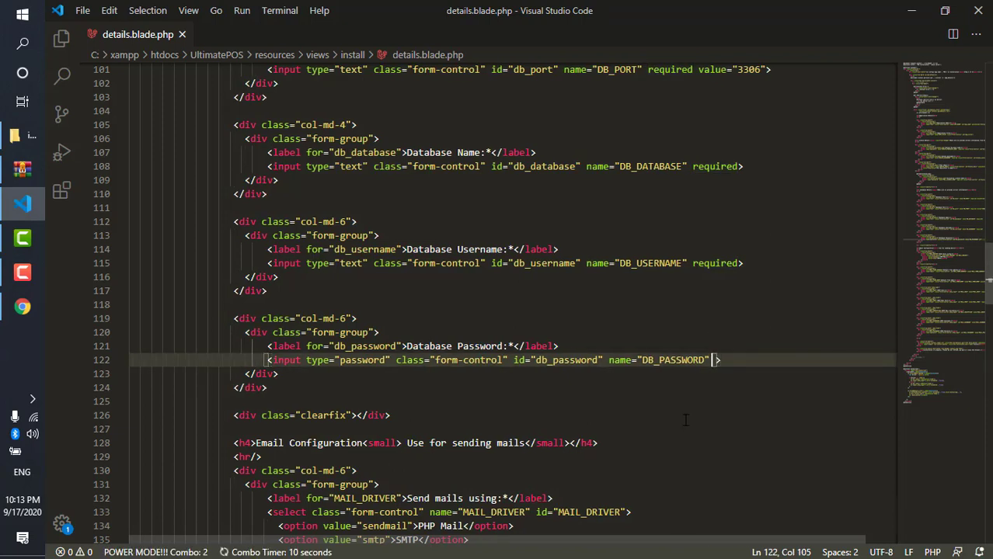
{"action": "left_click", "coordinate": [22, 306]}
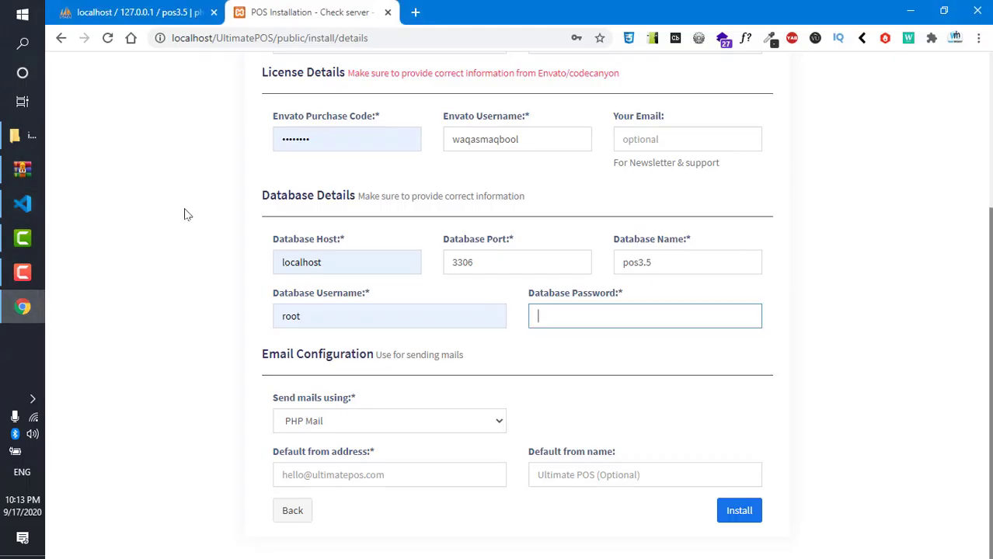
- Reload the installer and paste 'Ultimate POS' into Application Name and Application Title
{"action": "left_click", "coordinate": [107, 38]}
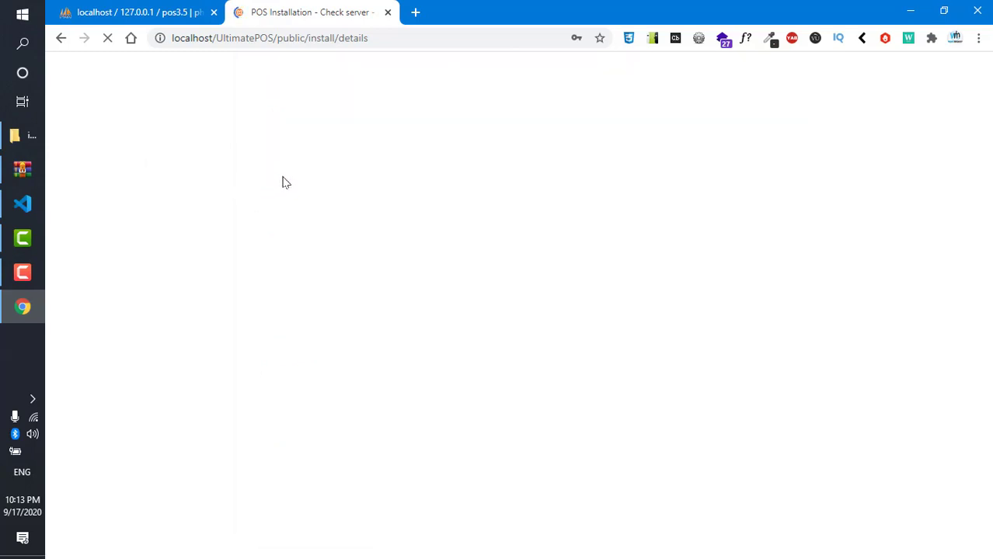
{"action": "double_click", "coordinate": [312, 141]}
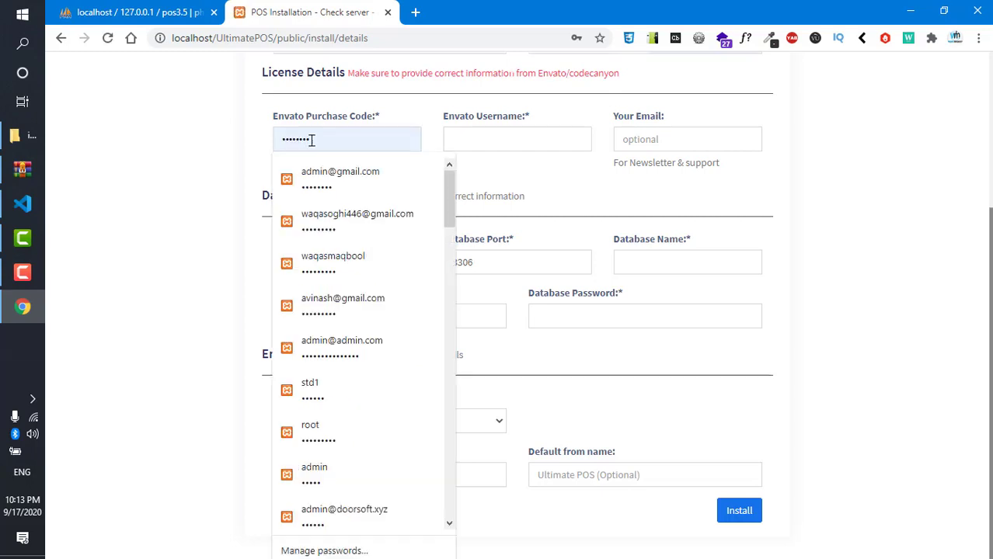
{"action": "scroll", "coordinate": [312, 160], "scroll_direction": "up", "scroll_amount": 3}
{"action": "left_click", "coordinate": [352, 267]}
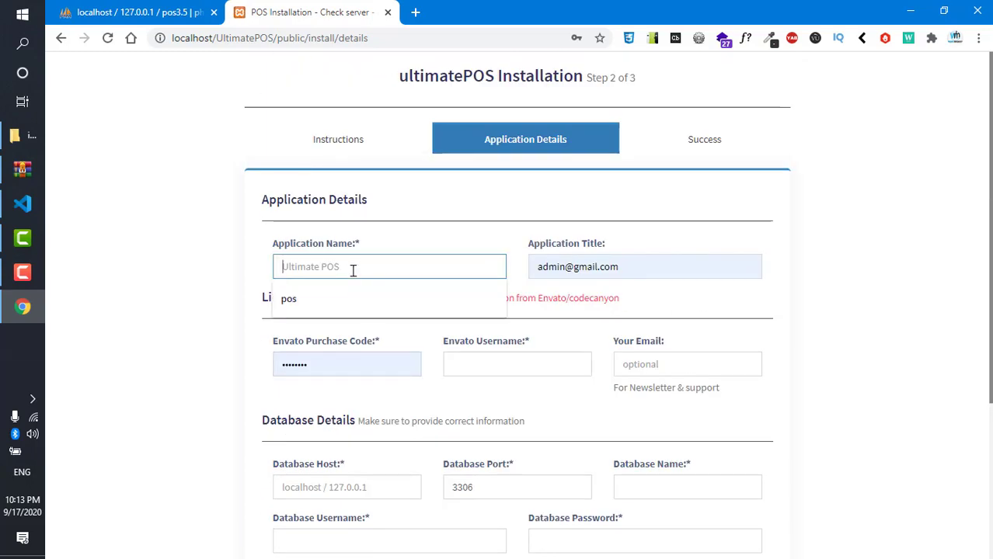
{"action": "type", "text": "Ultimate POS"}
{"action": "key", "text": "Tab"}
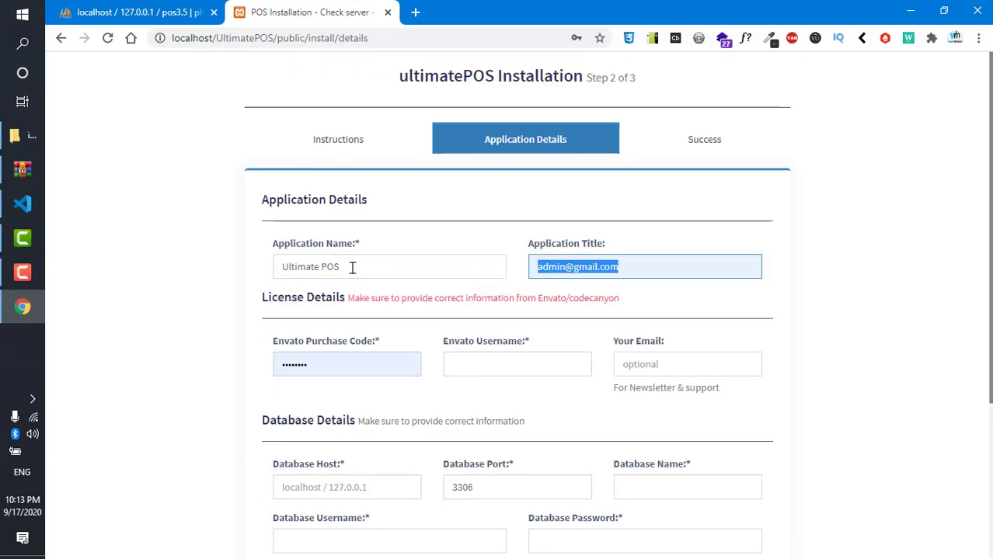
{"action": "type", "text": "Ultimate POS"}
- Enter the Envato username in the licence section
{"action": "scroll", "coordinate": [352, 268], "scroll_direction": "down", "scroll_amount": 1}
{"action": "scroll", "coordinate": [354, 271], "scroll_direction": "down", "scroll_amount": 3}
{"action": "scroll", "coordinate": [513, 389], "scroll_direction": "up", "scroll_amount": 3}
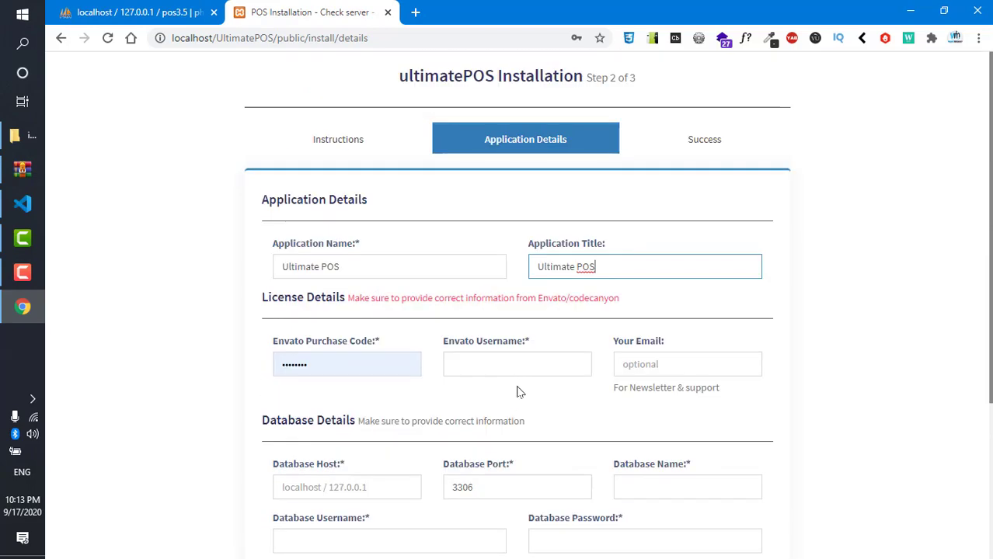
{"action": "left_click", "coordinate": [504, 366]}
{"action": "type", "text": "waqas"}
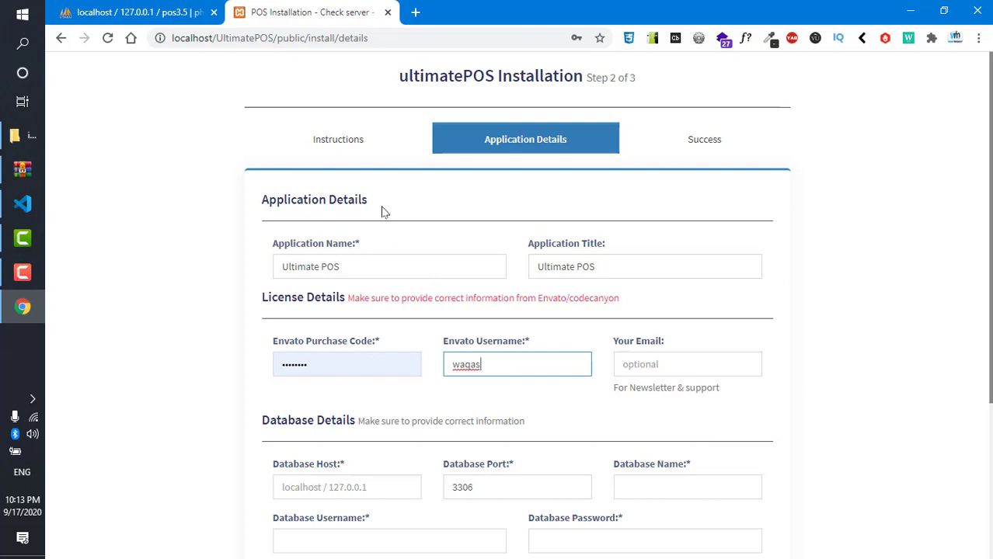
{"action": "scroll", "coordinate": [381, 202], "scroll_direction": "down", "scroll_amount": 3}
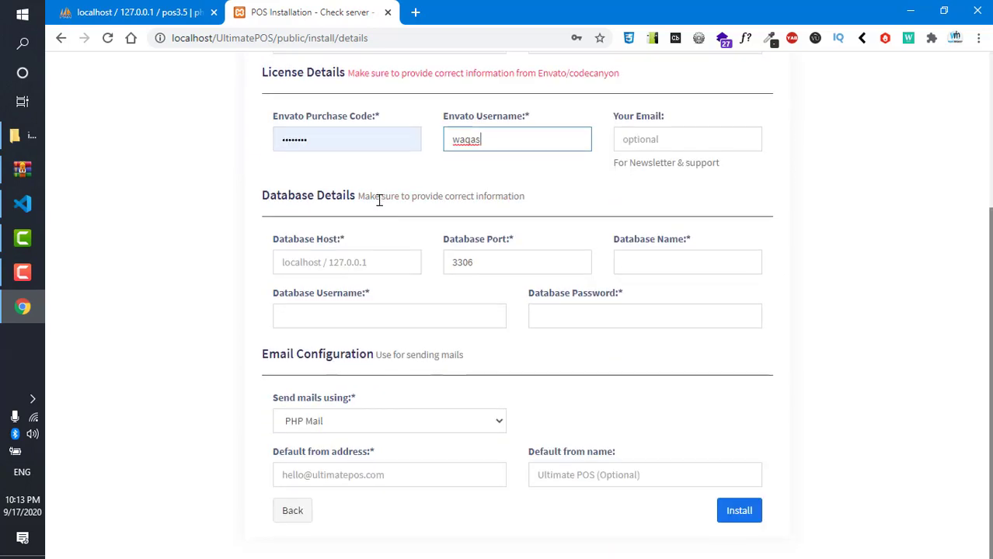
- Enter the 'pos' database name, choose root as database username, and submit
{"action": "left_click", "coordinate": [635, 266]}
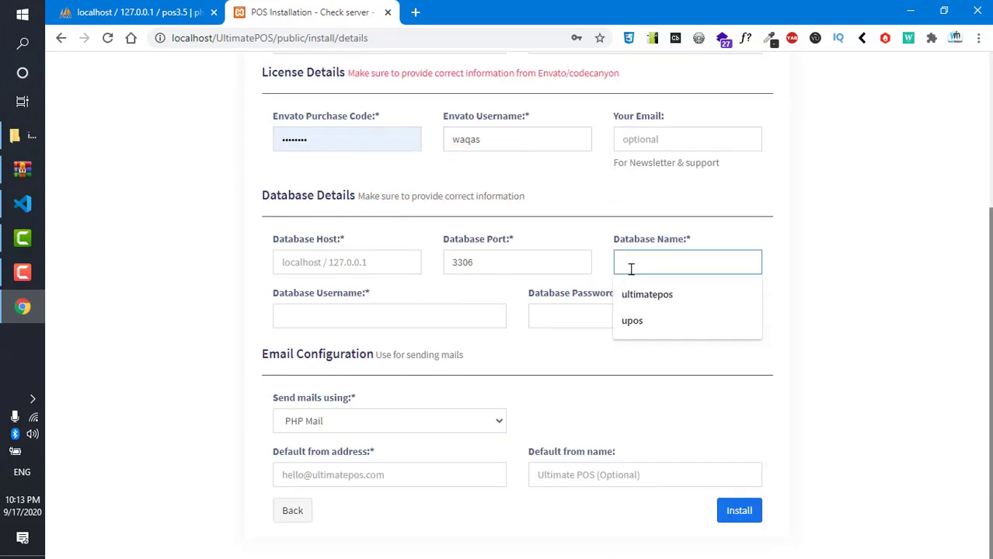
{"action": "type", "text": "pos3.5"}
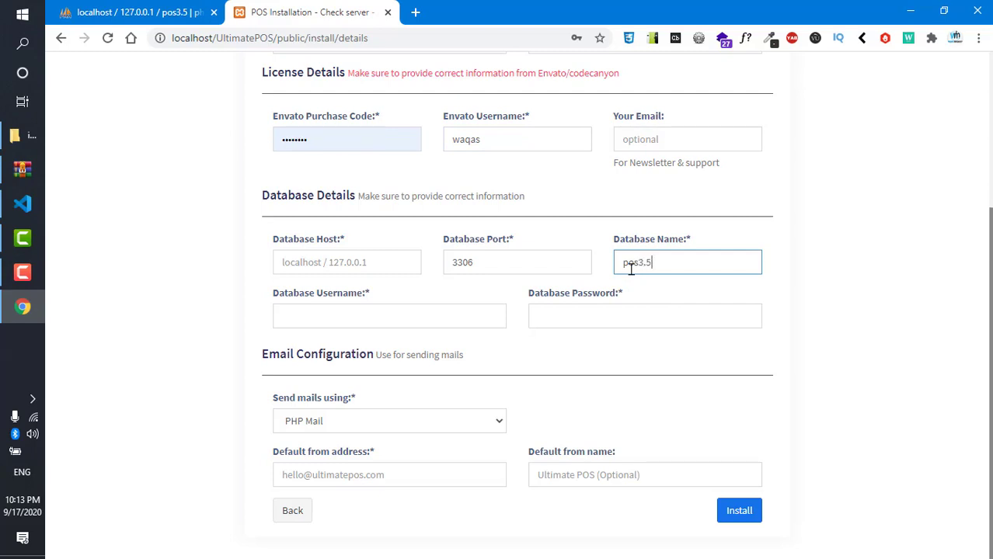
{"action": "left_click", "coordinate": [386, 315]}
{"action": "left_click", "coordinate": [381, 348]}
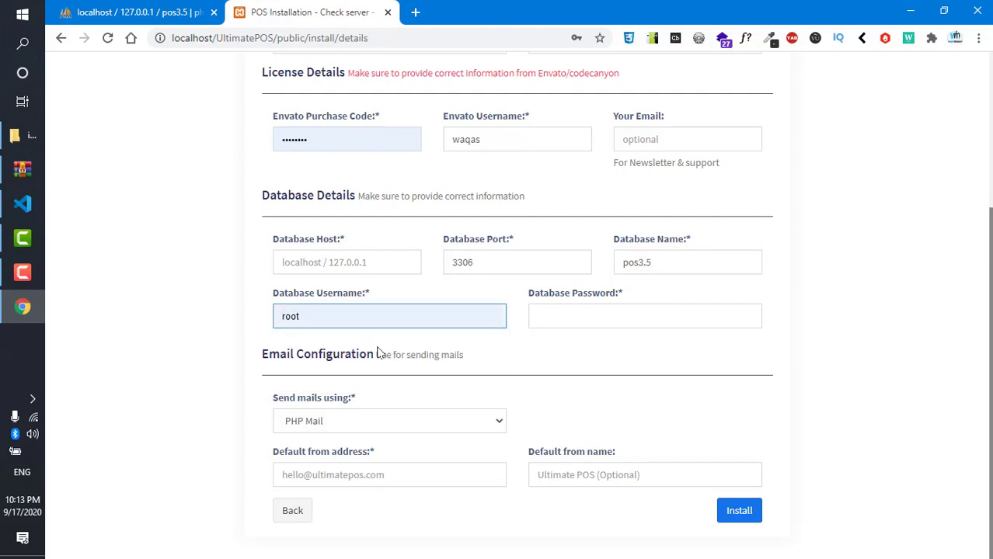
{"action": "left_click", "coordinate": [740, 511]}
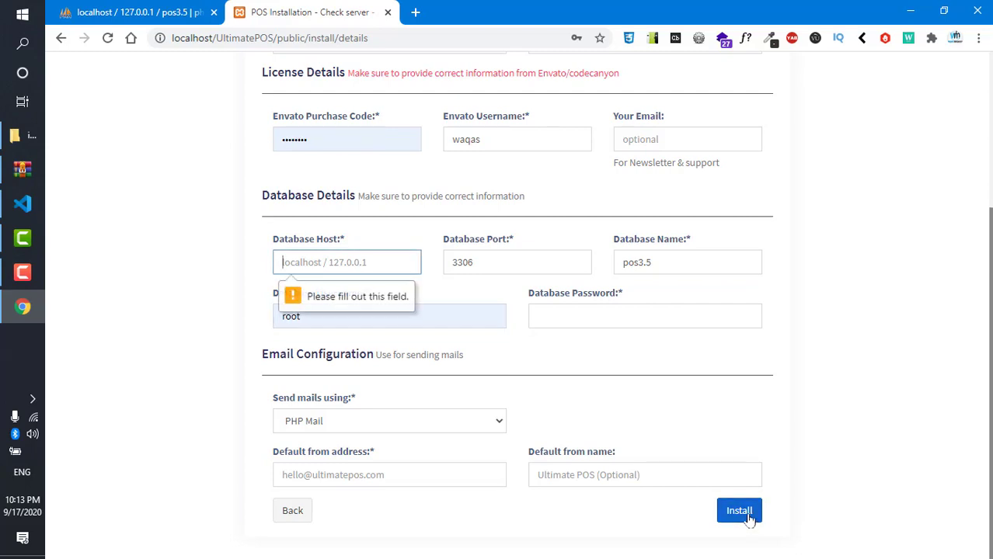
- Fill in localhost as database host and the saved sender e-mail, then start installation
{"action": "left_click", "coordinate": [306, 261]}
{"action": "left_click", "coordinate": [299, 291]}
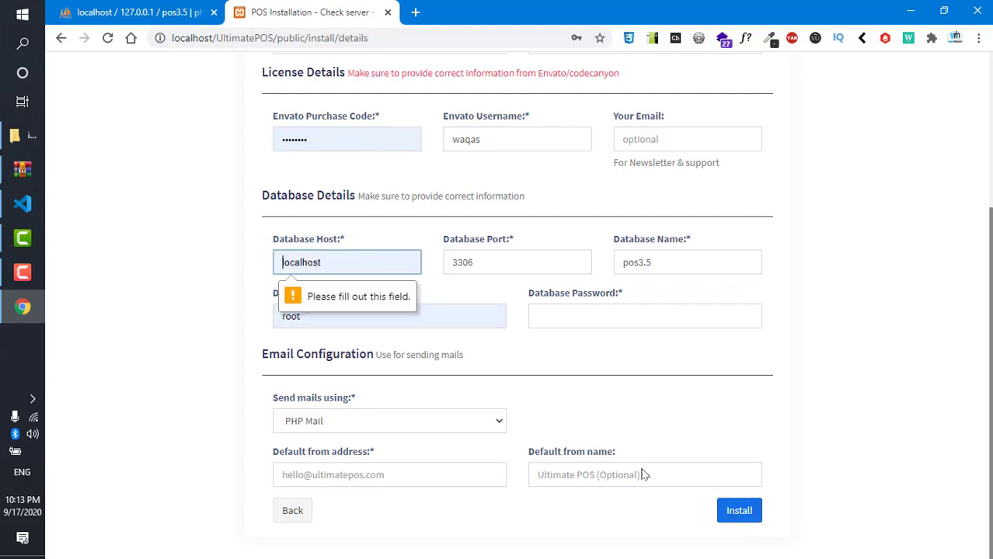
{"action": "left_click", "coordinate": [744, 510]}
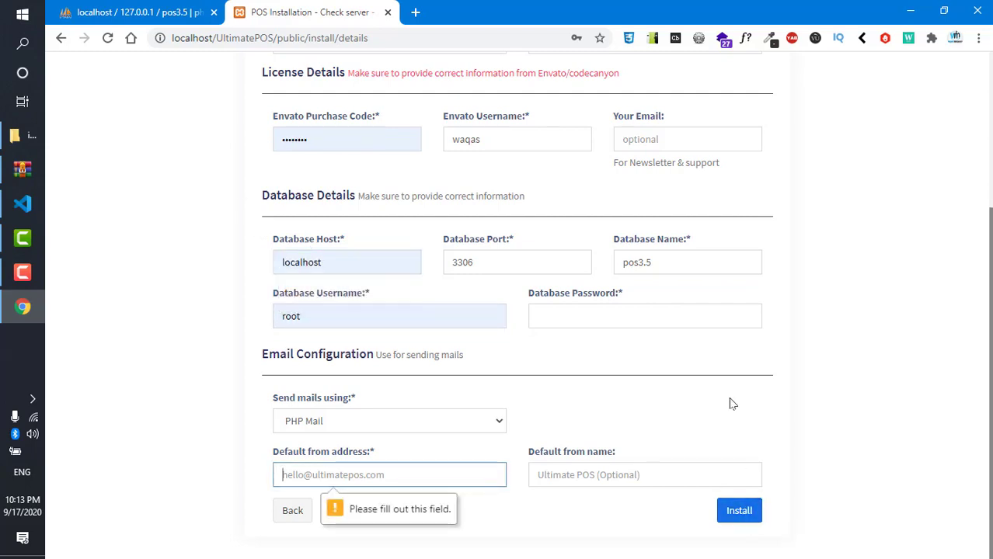
{"action": "left_click", "coordinate": [306, 473]}
{"action": "left_click", "coordinate": [318, 513]}
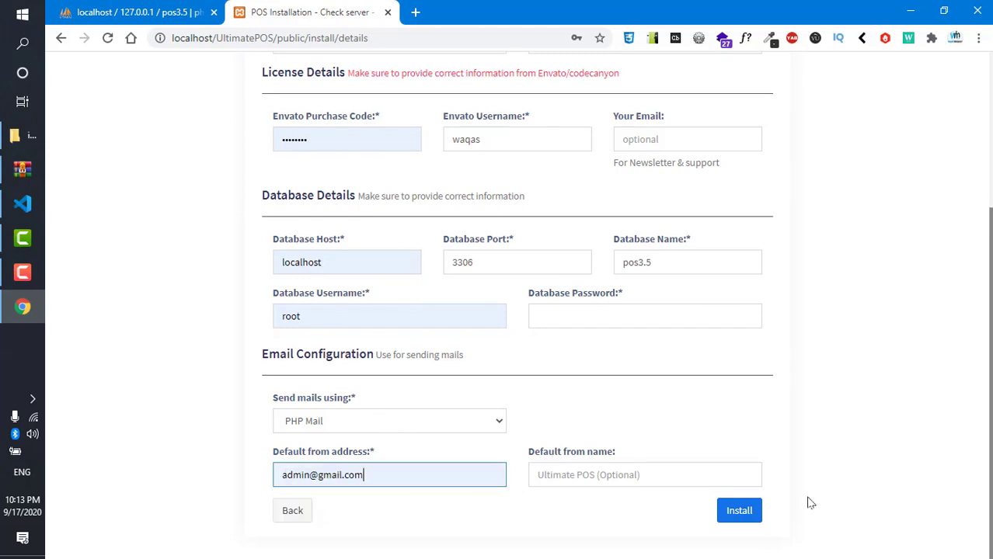
{"action": "left_click", "coordinate": [746, 513]}
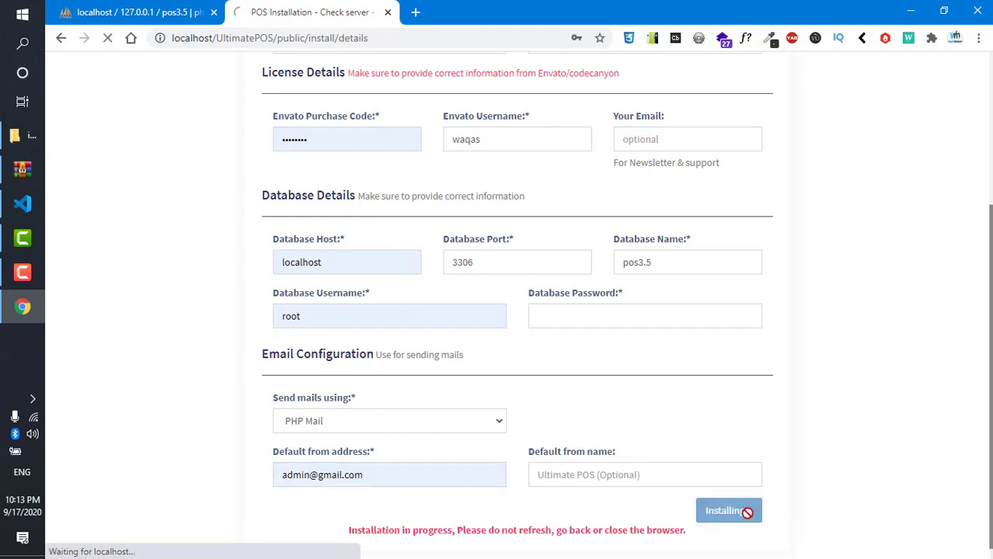
- Review the 'Database Password is required' error, then scroll down to the database fields
{"action": "scroll", "coordinate": [572, 437], "scroll_direction": "down", "scroll_amount": 1}
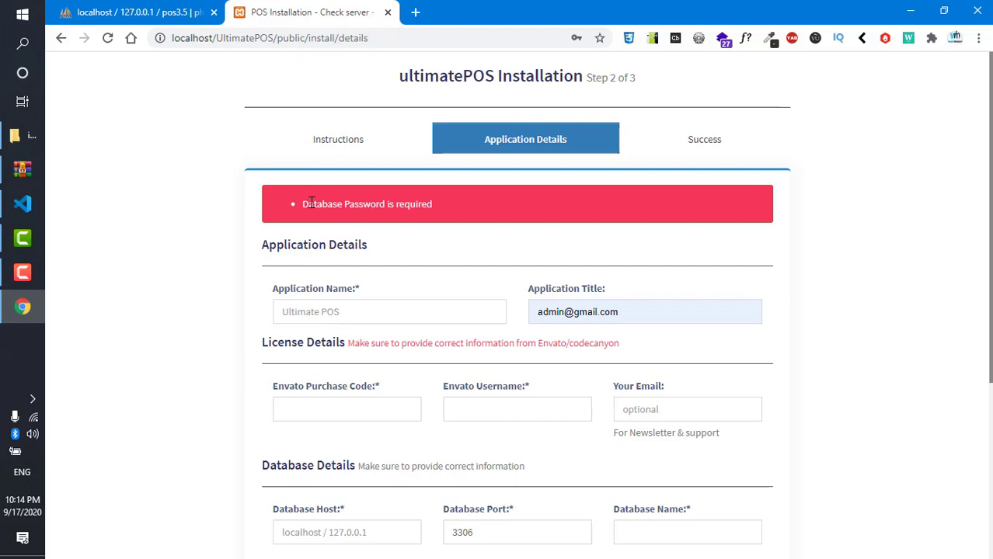
{"action": "left_click_drag", "start_coordinate": [311, 203], "coordinate": [490, 228]}
{"action": "left_click", "coordinate": [478, 218]}
{"action": "scroll", "coordinate": [577, 223], "scroll_direction": "down", "scroll_amount": 3}
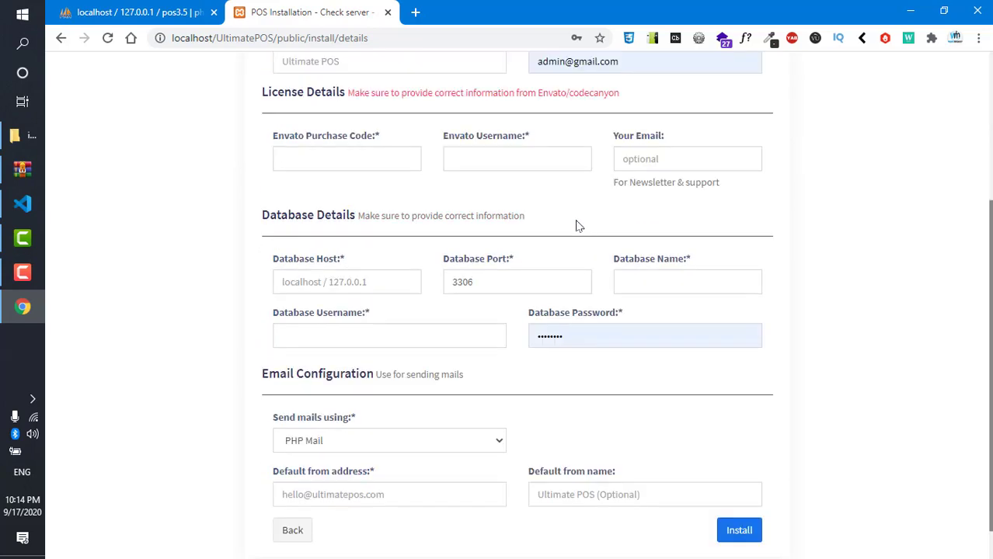
- Go up to UltimatePOS, open app > Http > Controllers > Install, and open InstallController.php
{"action": "left_click", "coordinate": [24, 143]}
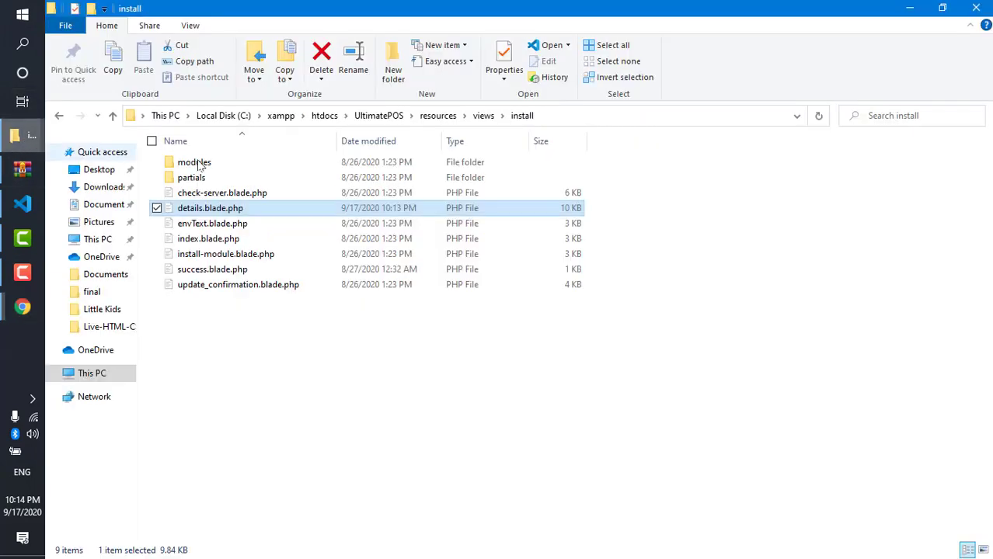
{"action": "left_click", "coordinate": [483, 116]}
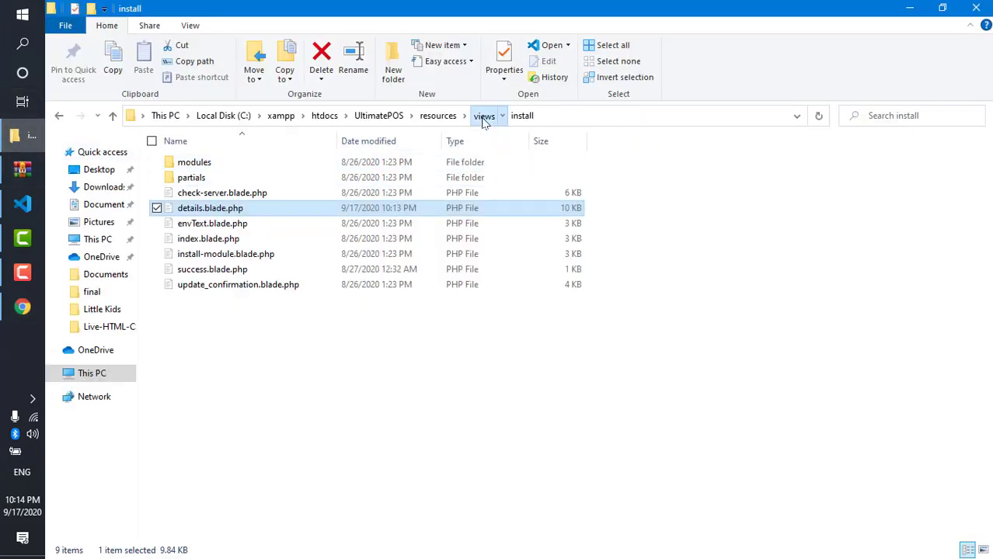
{"action": "left_click", "coordinate": [435, 117]}
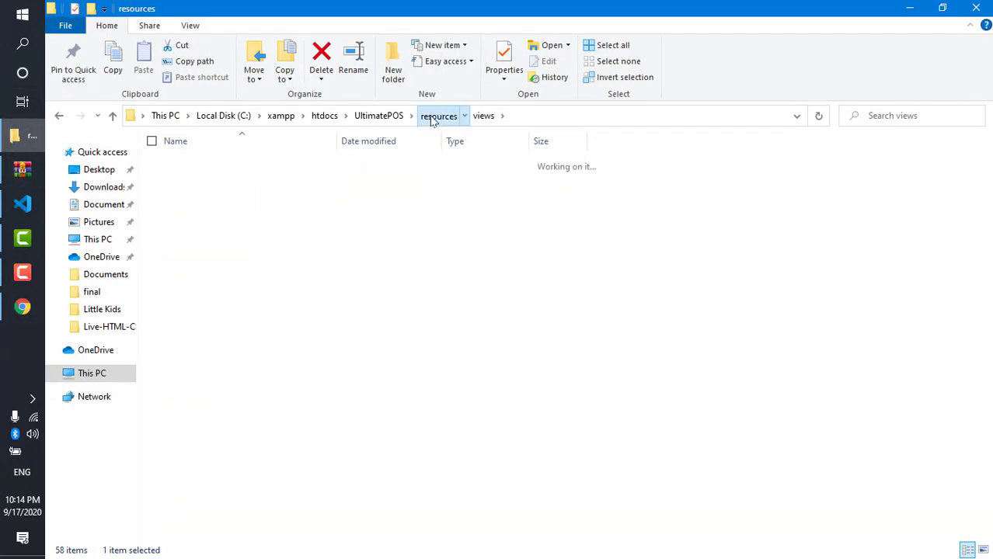
{"action": "left_click", "coordinate": [379, 116]}
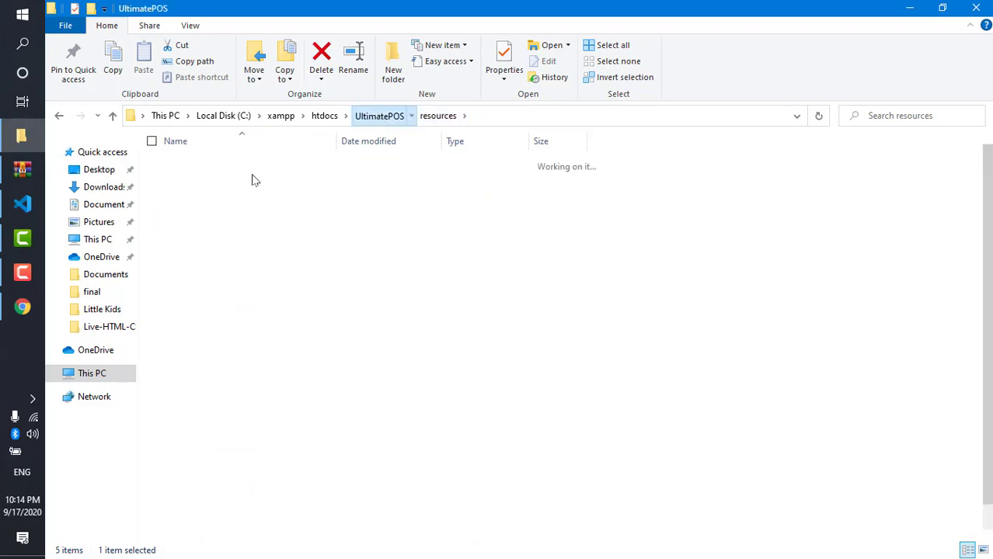
{"action": "double_click", "coordinate": [216, 165]}
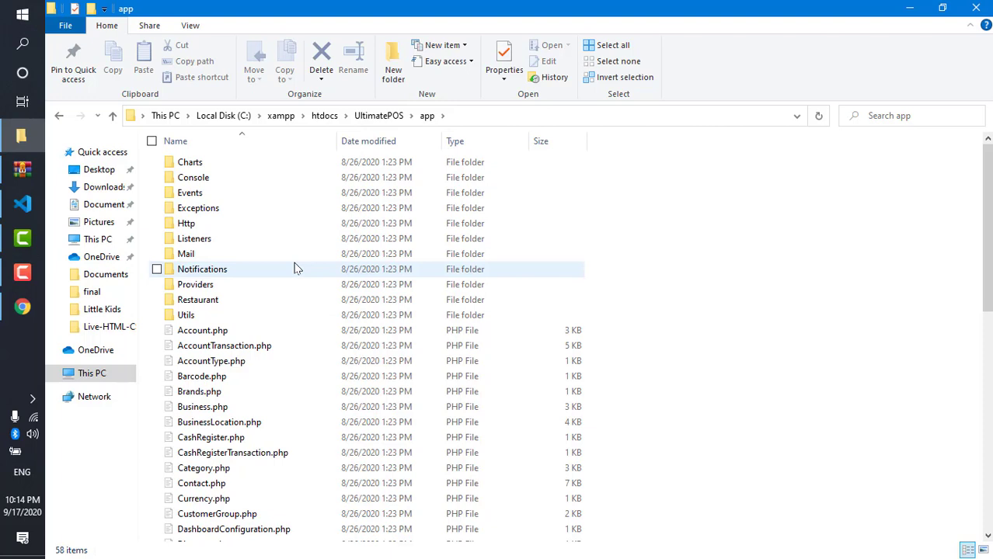
{"action": "double_click", "coordinate": [217, 227]}
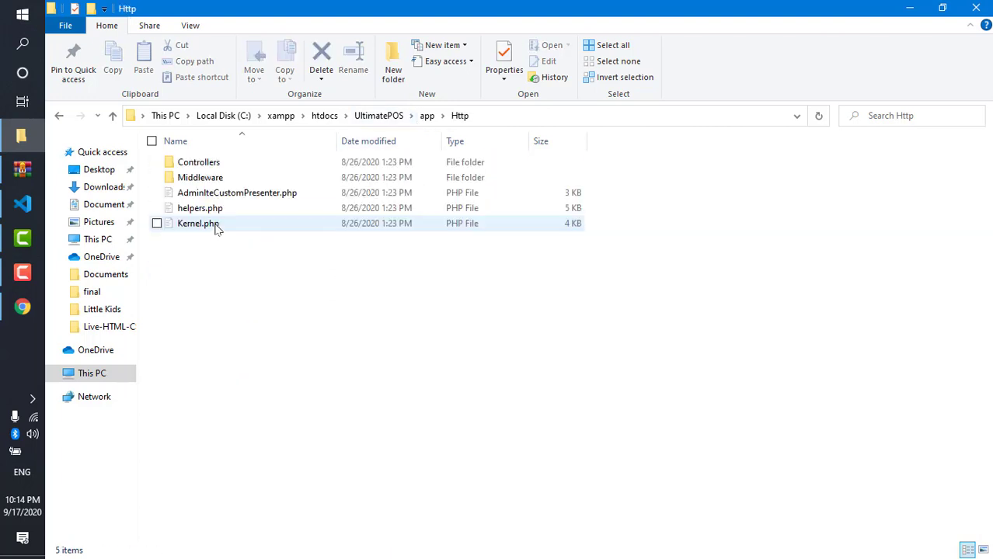
{"action": "left_click", "coordinate": [206, 164]}
{"action": "double_click", "coordinate": [207, 165]}
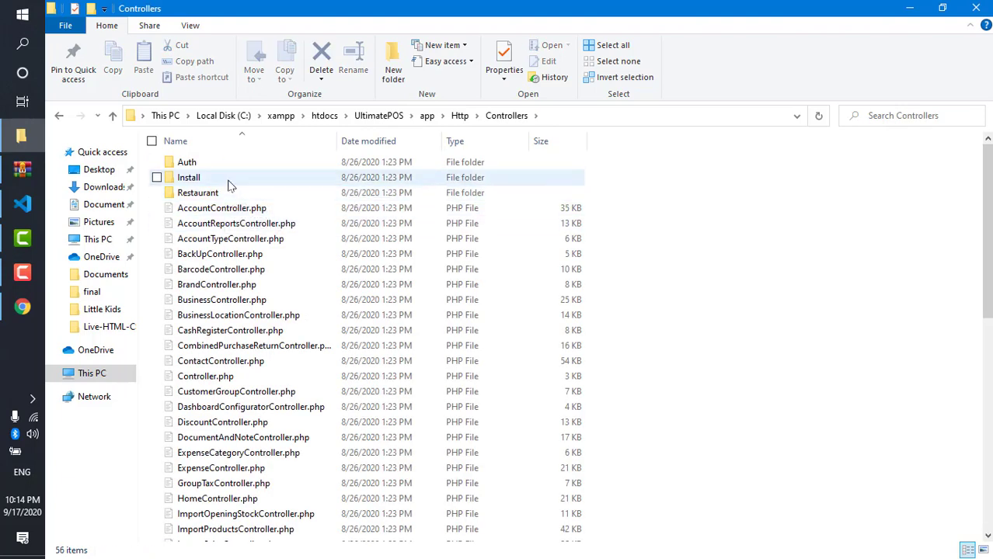
{"action": "left_click", "coordinate": [228, 183]}
{"action": "double_click", "coordinate": [228, 183]}
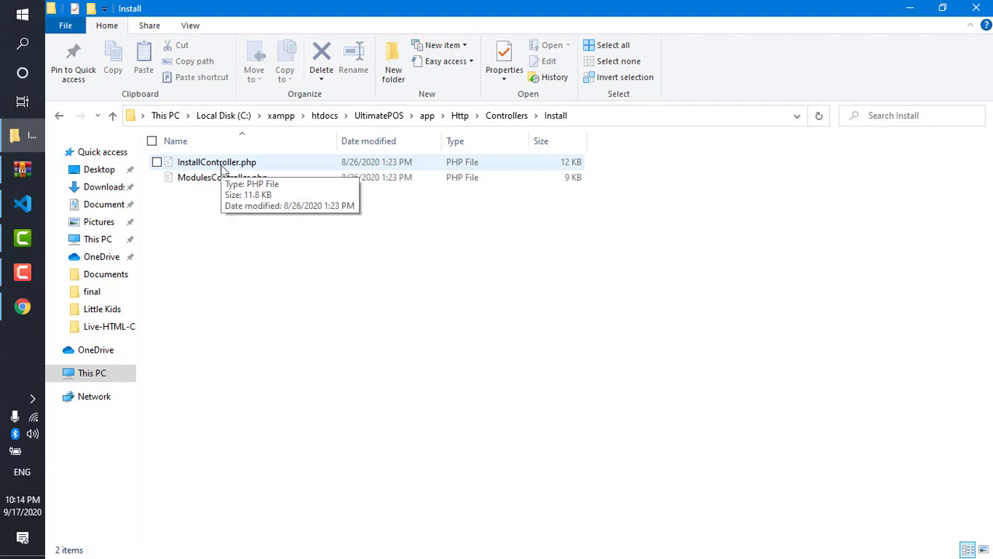
{"action": "double_click", "coordinate": [221, 164]}
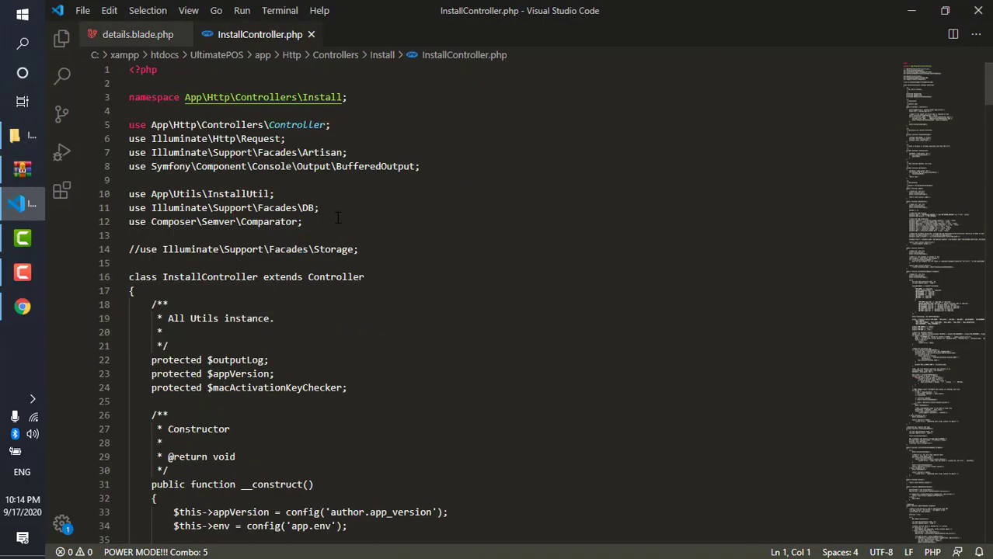
- Scroll InstallController.php down to the $request->validate() rules in postDetails()
{"action": "scroll", "coordinate": [376, 230], "scroll_direction": "down", "scroll_amount": 3}
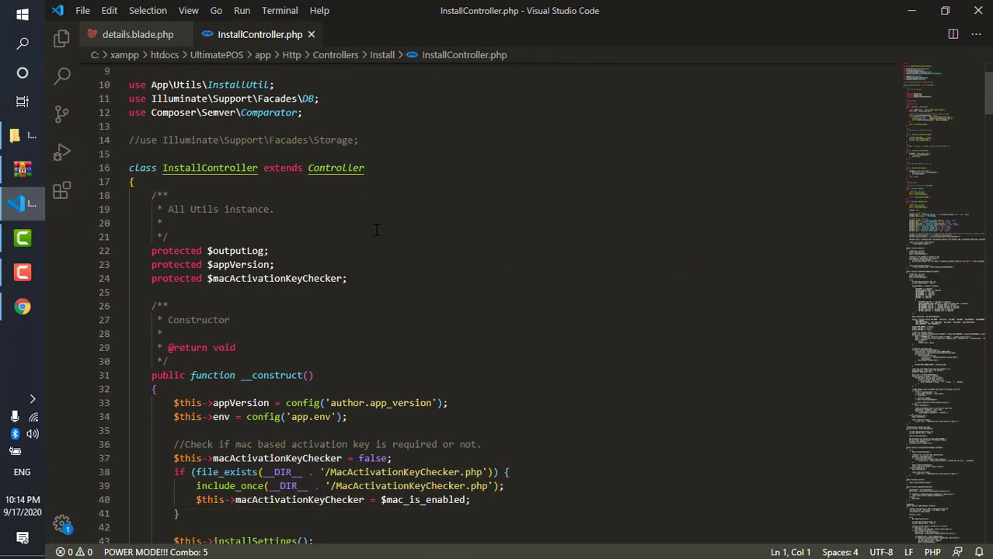
{"action": "scroll", "coordinate": [376, 230], "scroll_direction": "down", "scroll_amount": 4}
{"action": "scroll", "coordinate": [388, 226], "scroll_direction": "down", "scroll_amount": 6}
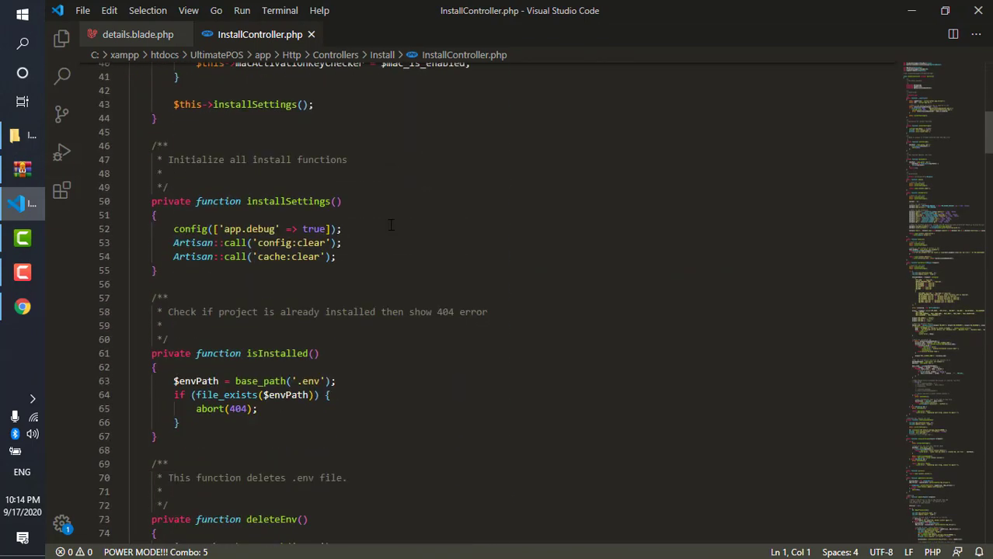
{"action": "scroll", "coordinate": [406, 239], "scroll_direction": "down", "scroll_amount": 12}
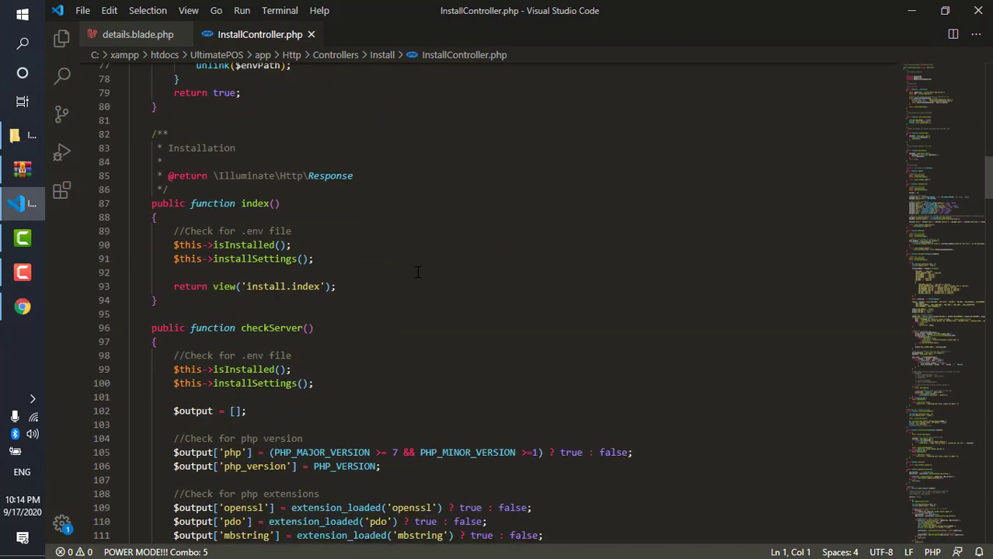
{"action": "scroll", "coordinate": [417, 272], "scroll_direction": "down", "scroll_amount": 4}
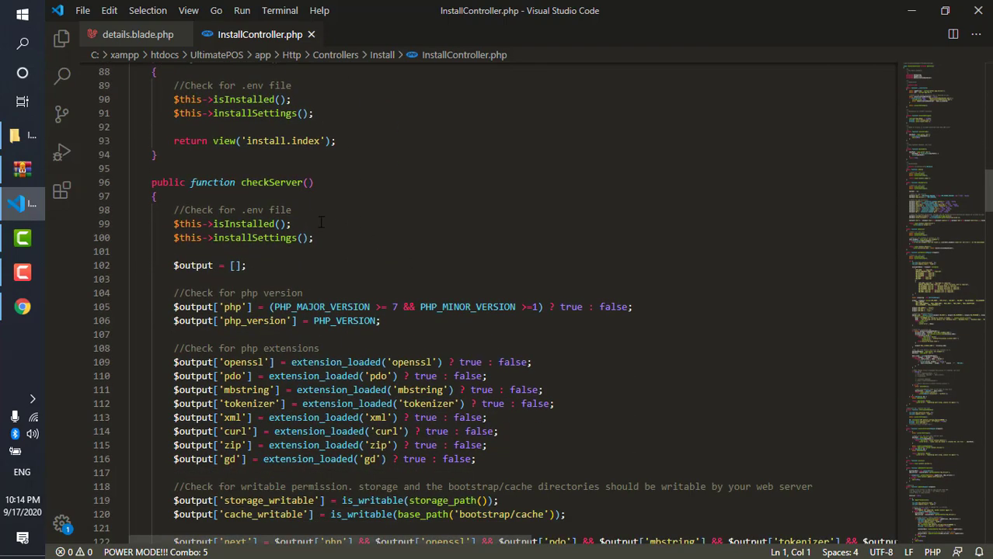
{"action": "scroll", "coordinate": [397, 186], "scroll_direction": "down", "scroll_amount": 2}
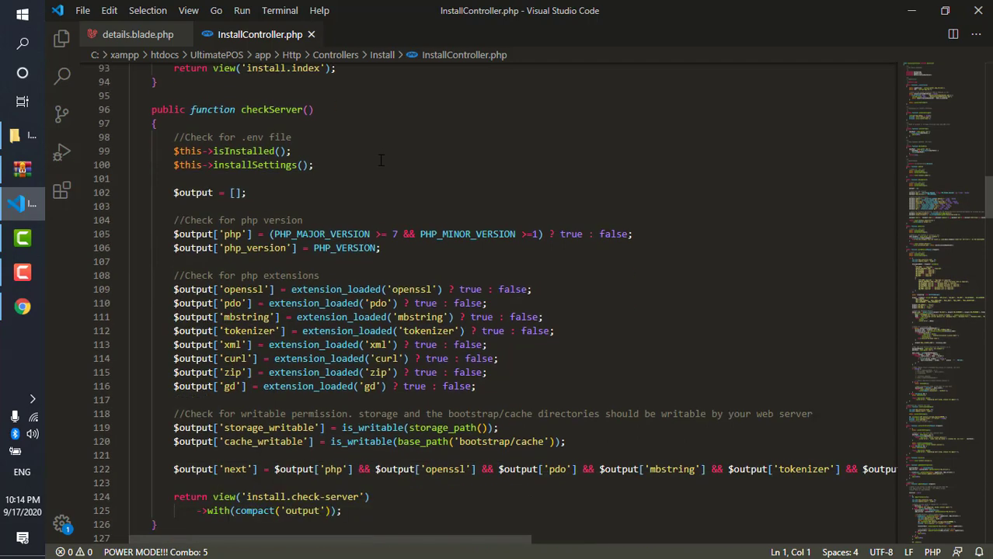
{"action": "scroll", "coordinate": [390, 181], "scroll_direction": "down", "scroll_amount": 2}
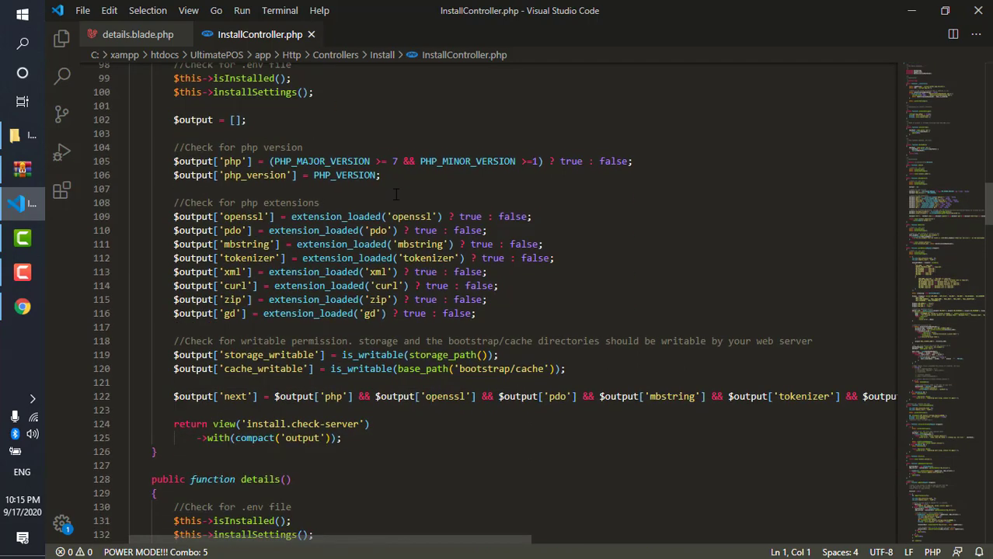
{"action": "scroll", "coordinate": [309, 191], "scroll_direction": "down", "scroll_amount": 6}
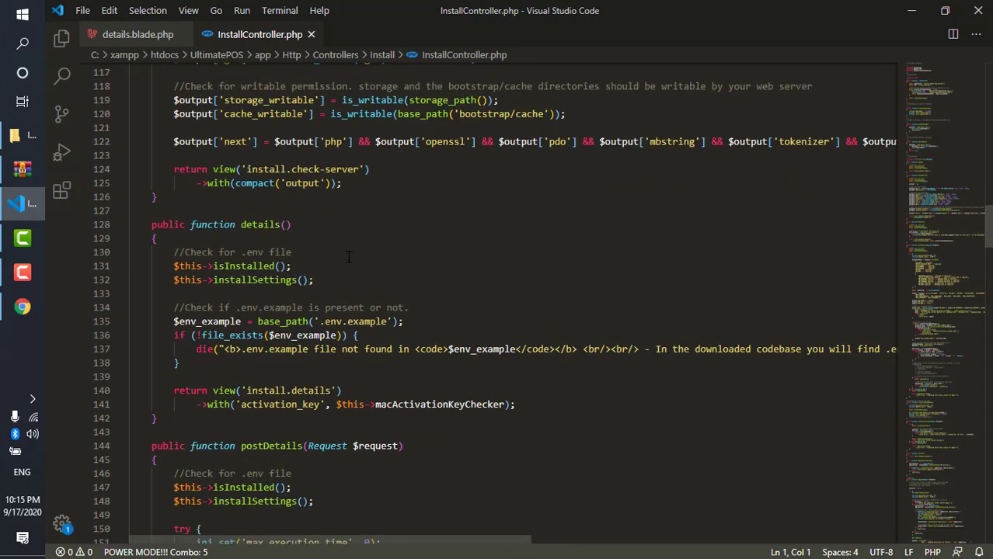
{"action": "scroll", "coordinate": [354, 256], "scroll_direction": "down", "scroll_amount": 5}
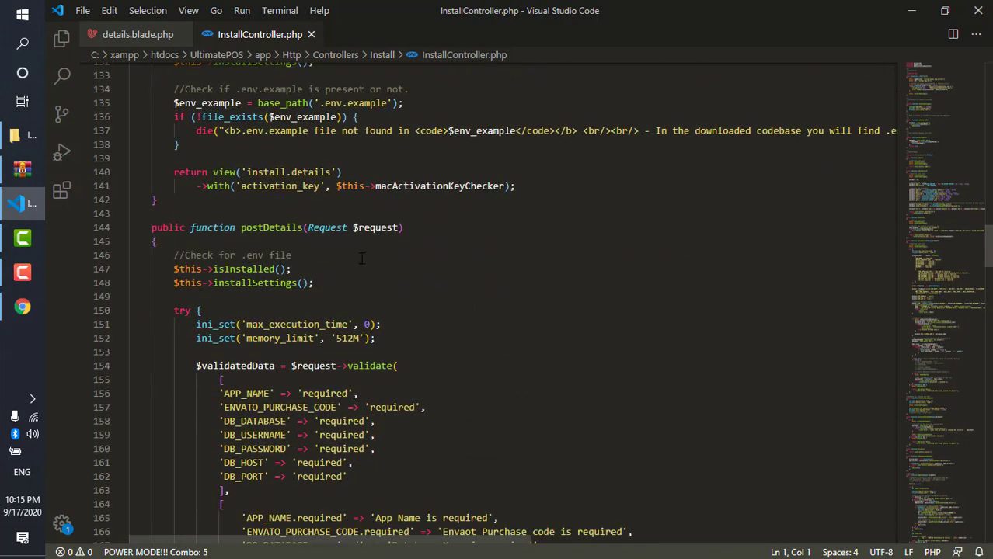
{"action": "scroll", "coordinate": [363, 259], "scroll_direction": "down", "scroll_amount": 6}
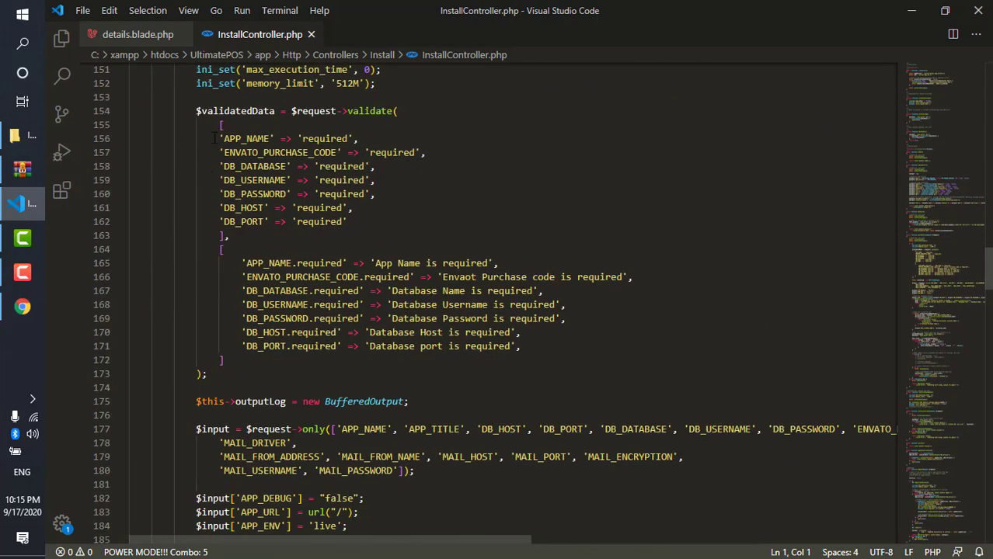
- Comment out the DB_PASSWORD rule on line 160 ('// no need') and its message on line 169
{"action": "left_click", "coordinate": [222, 194]}
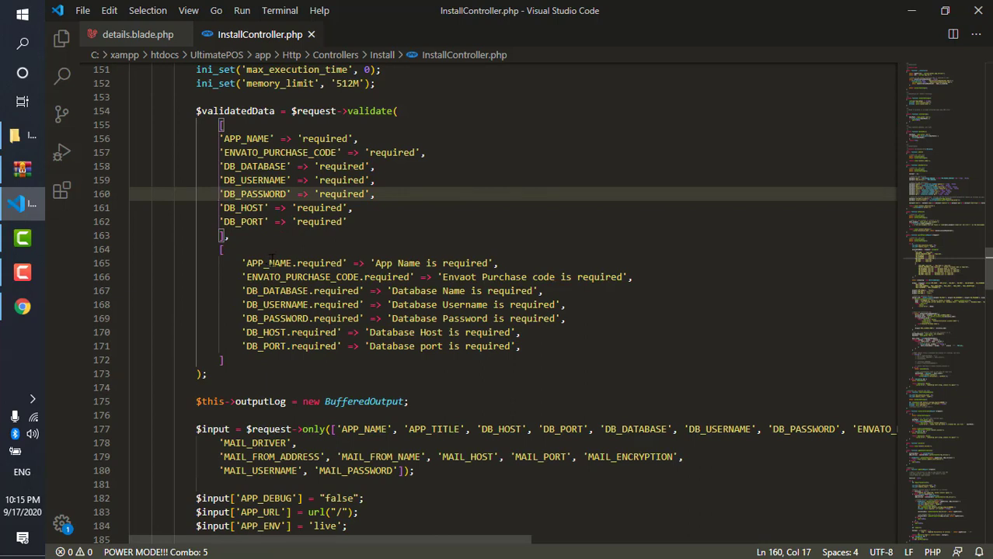
{"action": "type", "text": "// "}
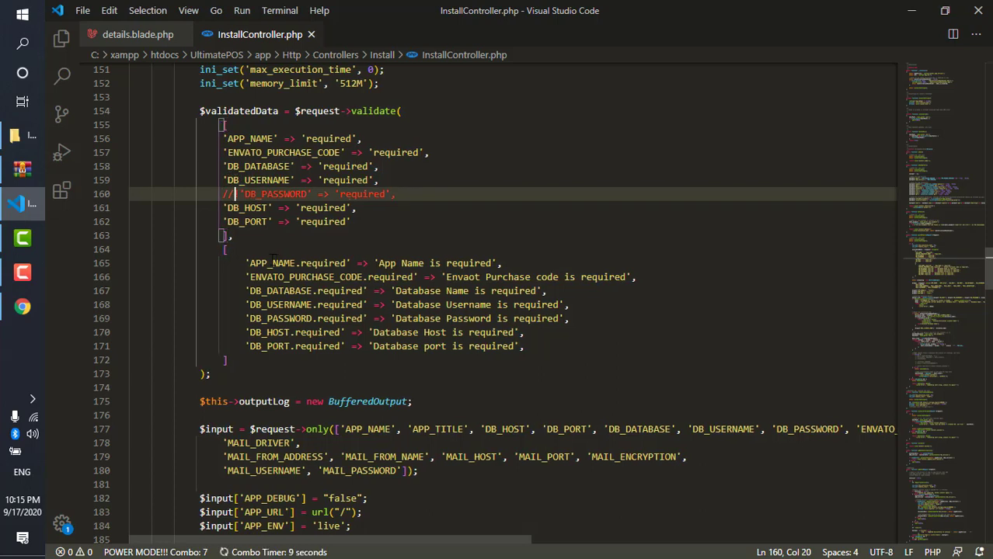
{"action": "type", "text": " no nned"}
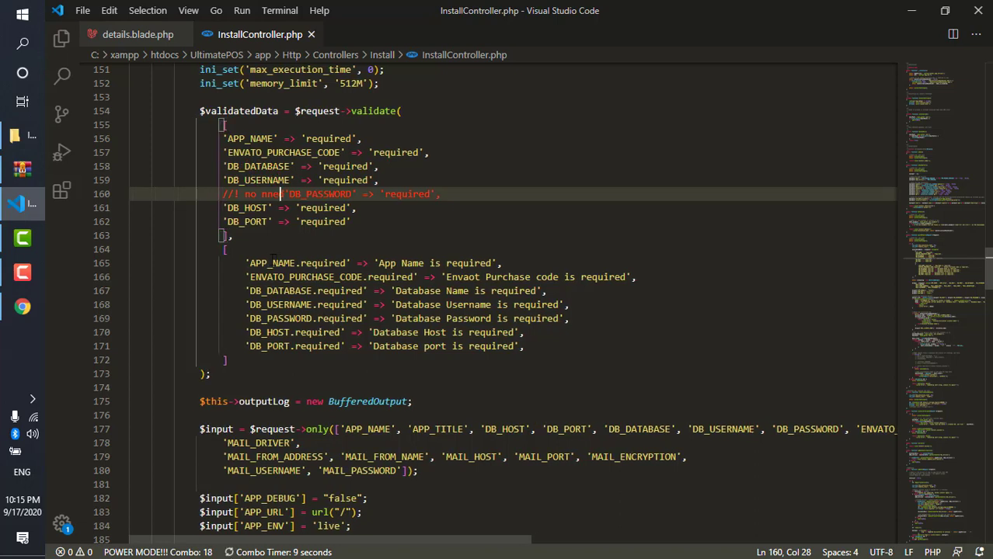
{"action": "key", "text": "BackSpace"}
{"action": "key", "text": "BackSpace"}
{"action": "key", "text": "BackSpace"}
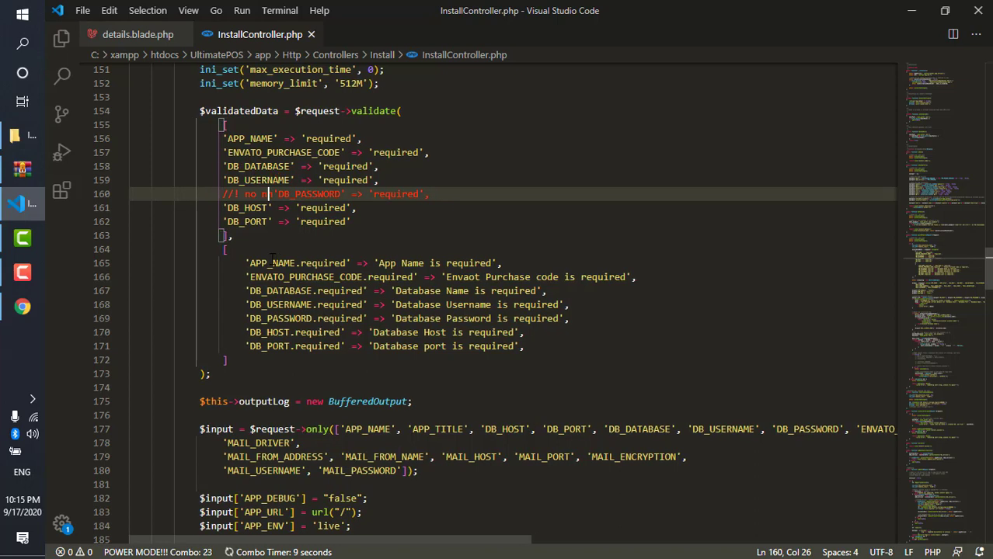
{"action": "type", "text": "eed"}
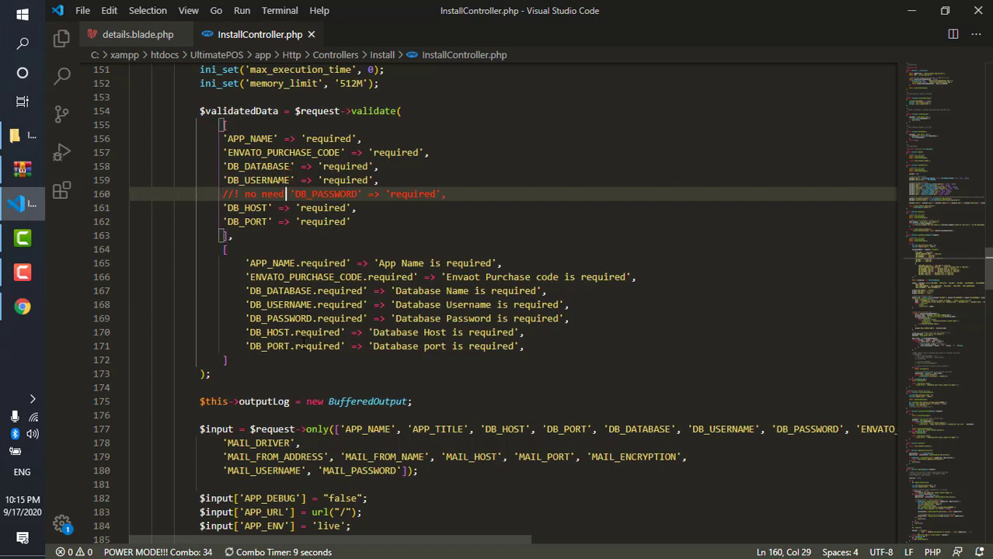
{"action": "left_click", "coordinate": [236, 318]}
{"action": "type", "text": "//"}
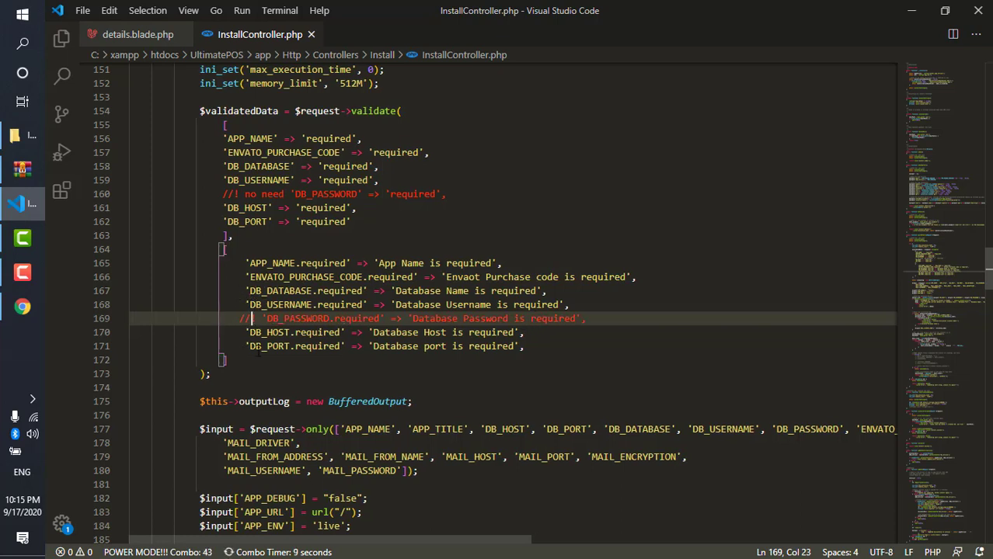
{"action": "type", "text": " !"}
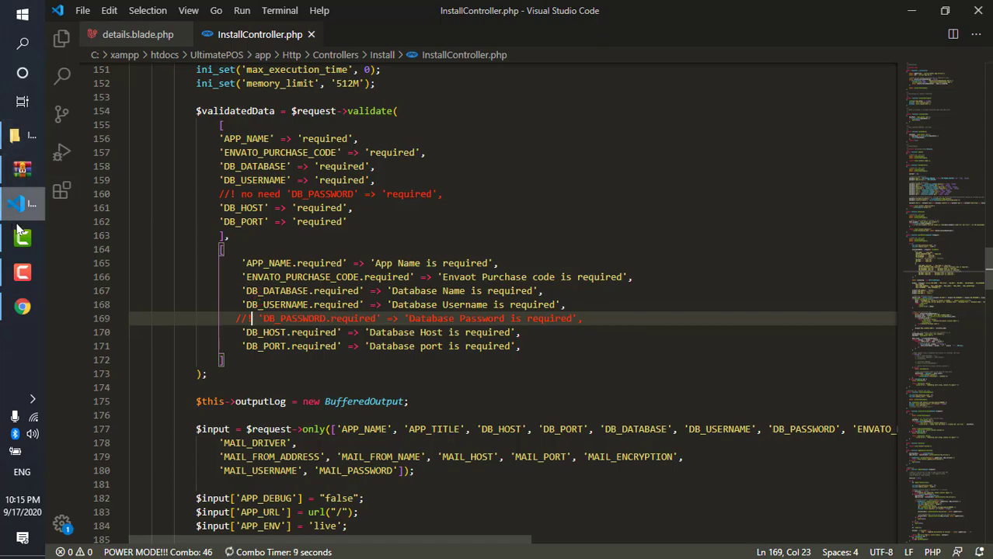
{"action": "left_click", "coordinate": [23, 306]}
- Set both Application Name and Application Title to 'Ultimate POS'
{"action": "scroll", "coordinate": [261, 212], "scroll_direction": "up", "scroll_amount": 4}
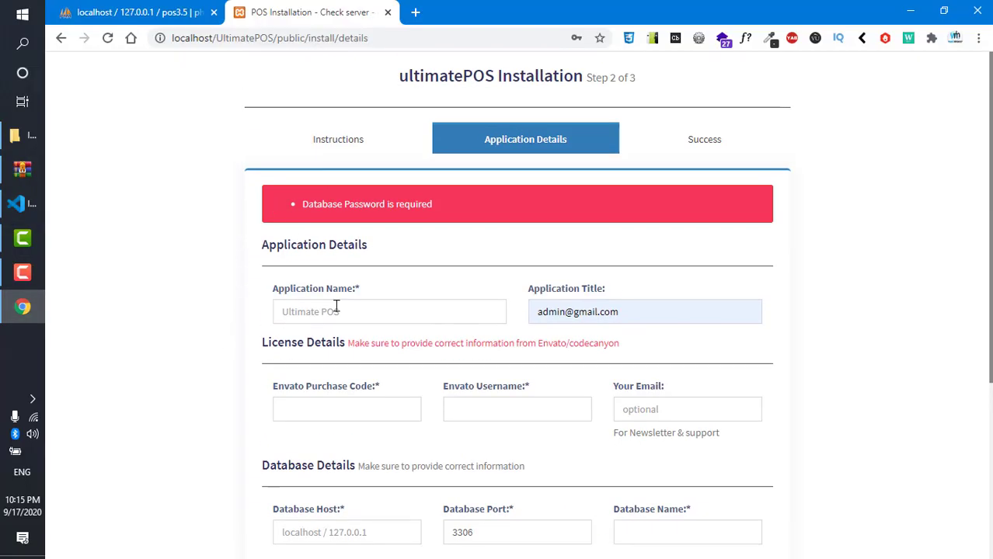
{"action": "type", "text": "pos"}
{"action": "left_click", "coordinate": [346, 368]}
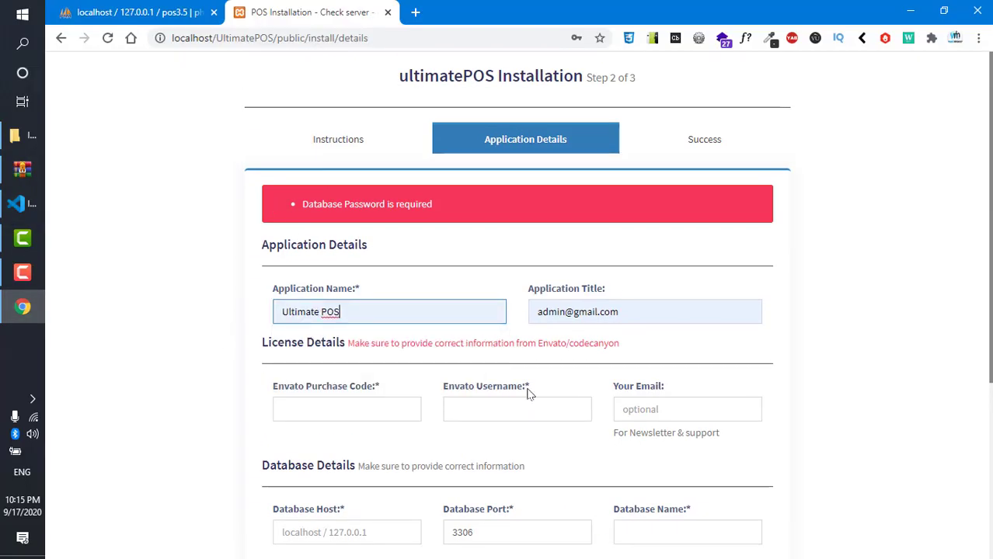
{"action": "left_click", "coordinate": [612, 315]}
{"action": "left_click_drag", "start_coordinate": [490, 284], "coordinate": [160, 187]}
{"action": "type", "text": "Ultimate POS"}
- Fill the Envato purchase code and username from saved entries
{"action": "scroll", "coordinate": [164, 192], "scroll_direction": "down", "scroll_amount": 4}
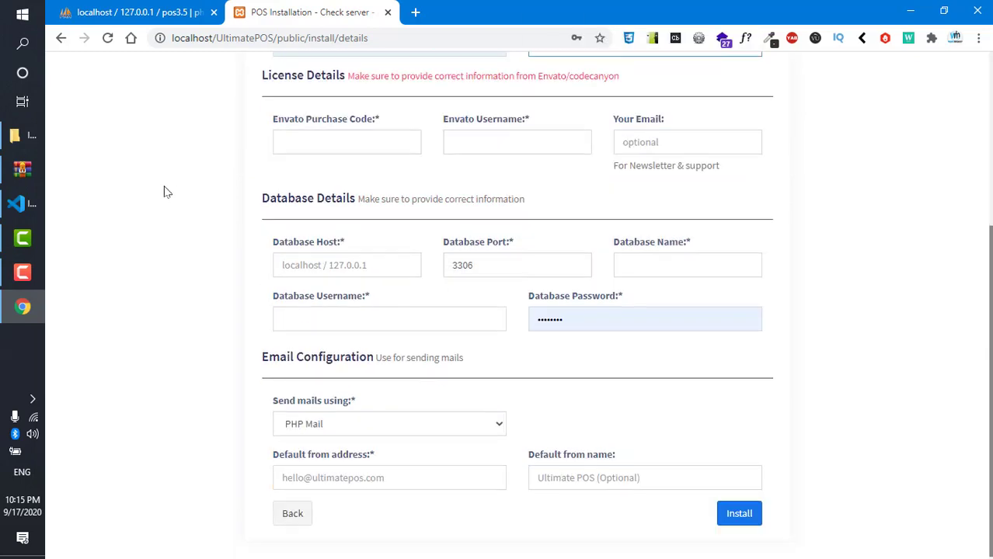
{"action": "left_click", "coordinate": [311, 147]}
{"action": "left_click", "coordinate": [382, 198]}
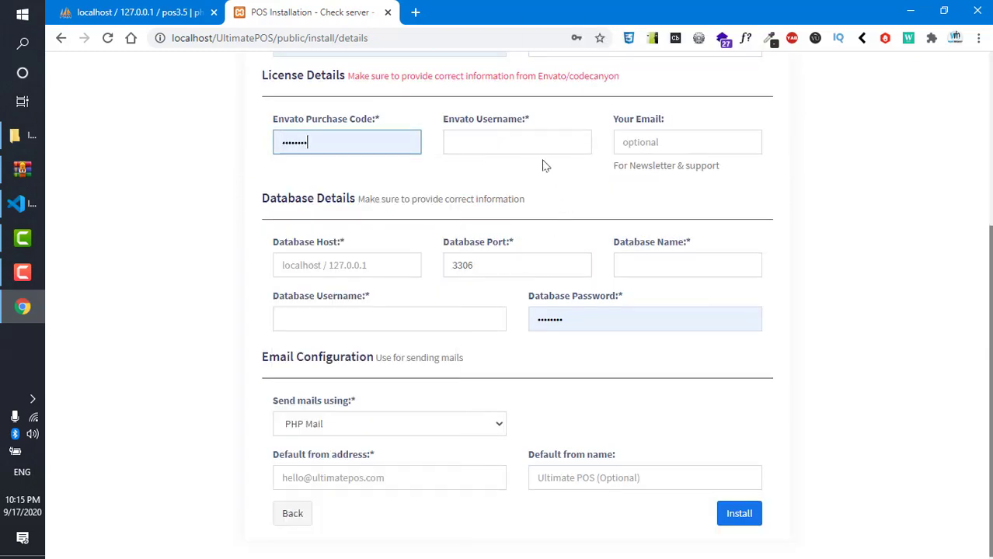
{"action": "left_click", "coordinate": [523, 140]}
{"action": "left_click", "coordinate": [512, 279]}
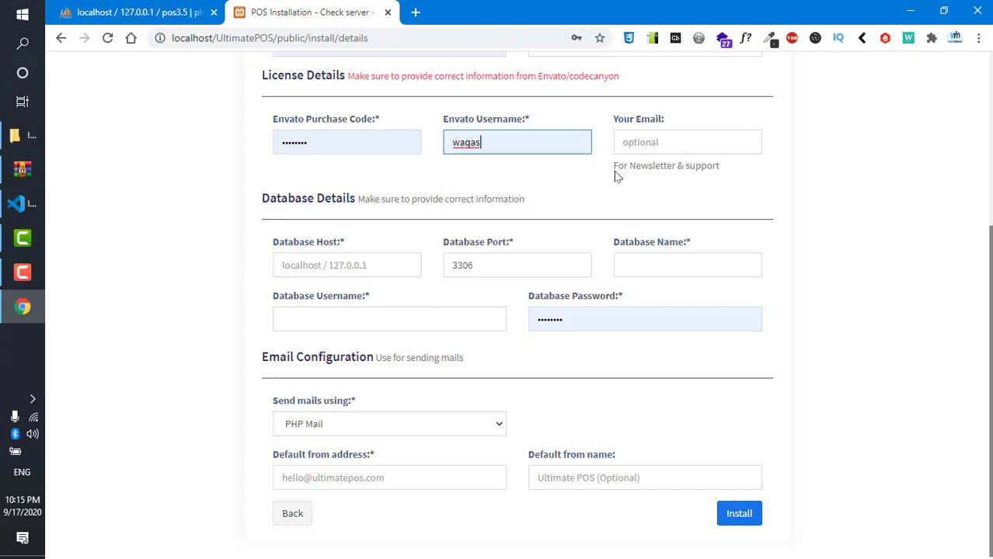
- Set database host localhost, name pos3.5, username root, and leave the password blank
{"action": "left_click", "coordinate": [322, 265]}
{"action": "left_click", "coordinate": [321, 294]}
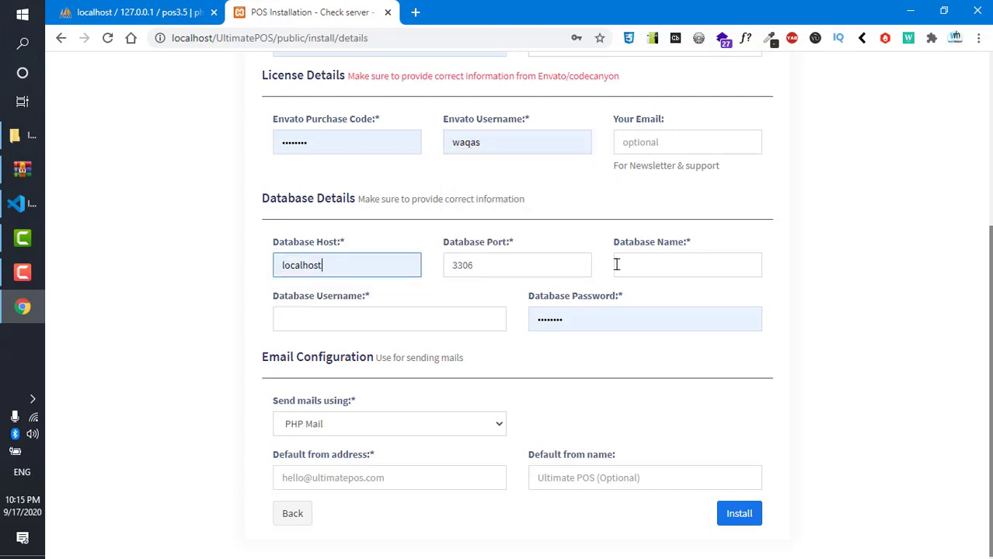
{"action": "left_click", "coordinate": [617, 265]}
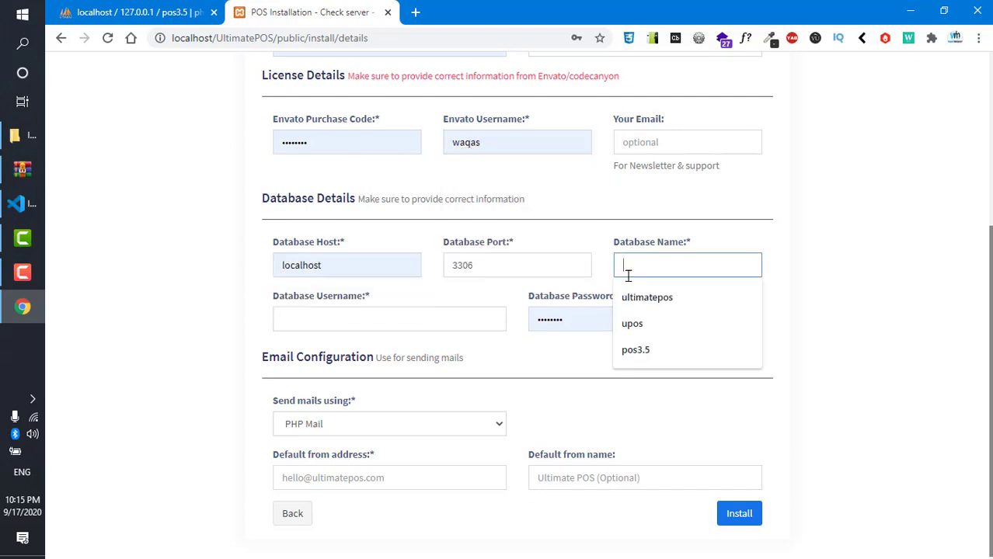
{"action": "left_click", "coordinate": [650, 354]}
{"action": "left_click", "coordinate": [314, 313]}
{"action": "left_click", "coordinate": [304, 350]}
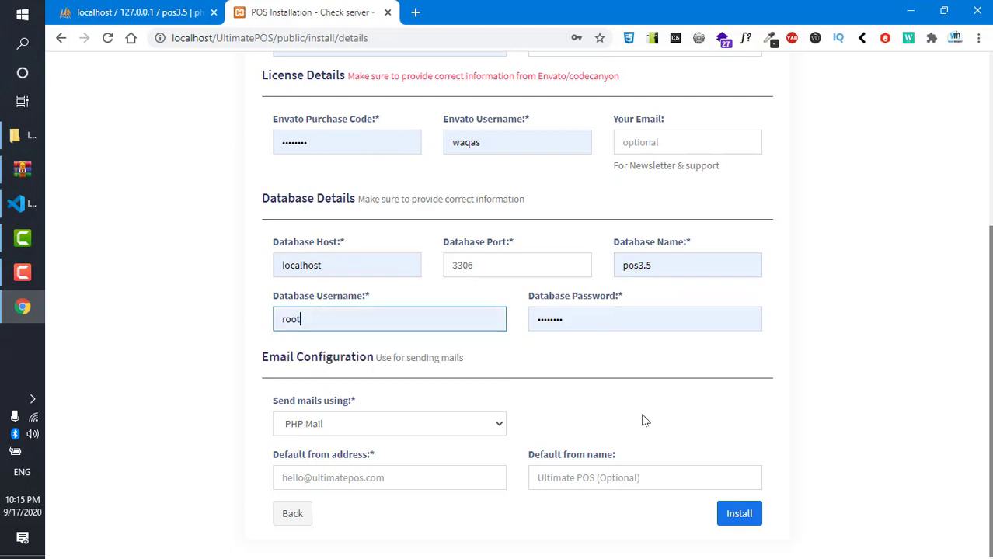
{"action": "double_click", "coordinate": [590, 312]}
{"action": "key", "text": "BackSpace"}
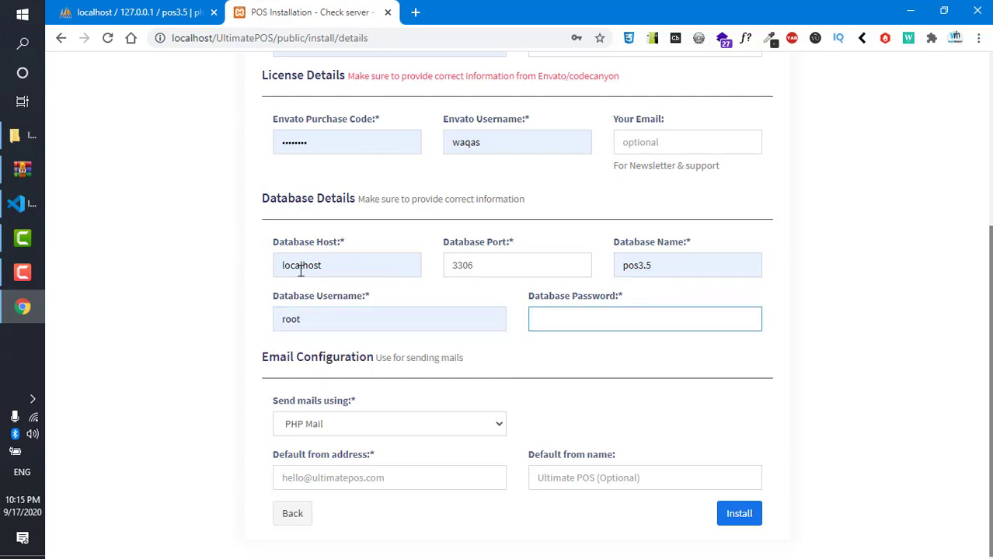
- Fill in the saved default sender e-mail address and submit to start installation
{"action": "scroll", "coordinate": [307, 299], "scroll_direction": "down", "scroll_amount": 1}
{"action": "left_click", "coordinate": [348, 474]}
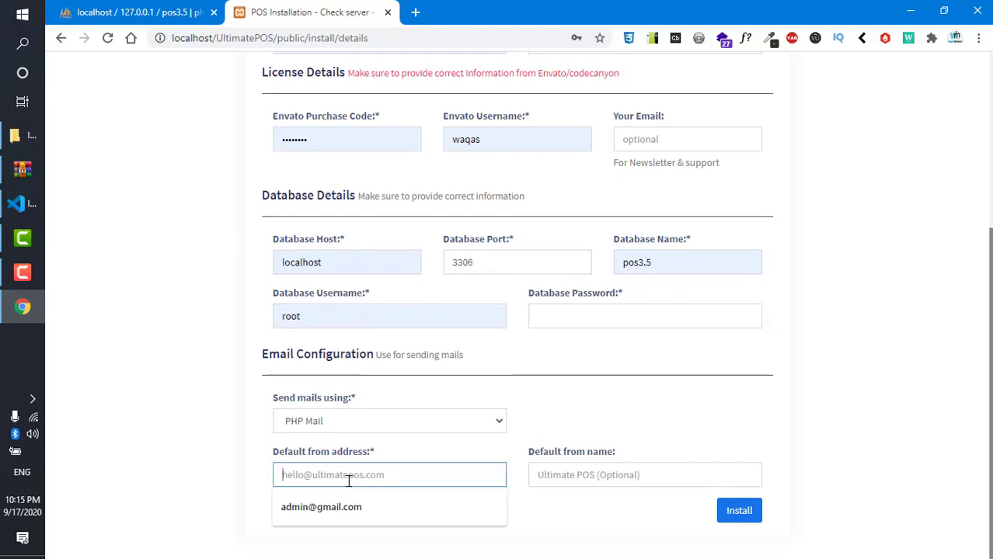
{"action": "left_click", "coordinate": [424, 516]}
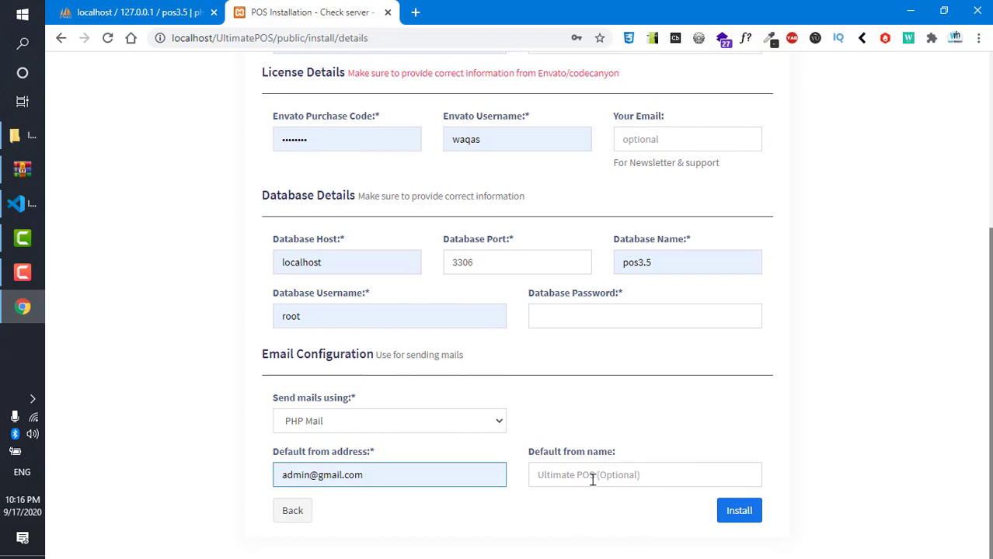
{"action": "left_click", "coordinate": [739, 513]}
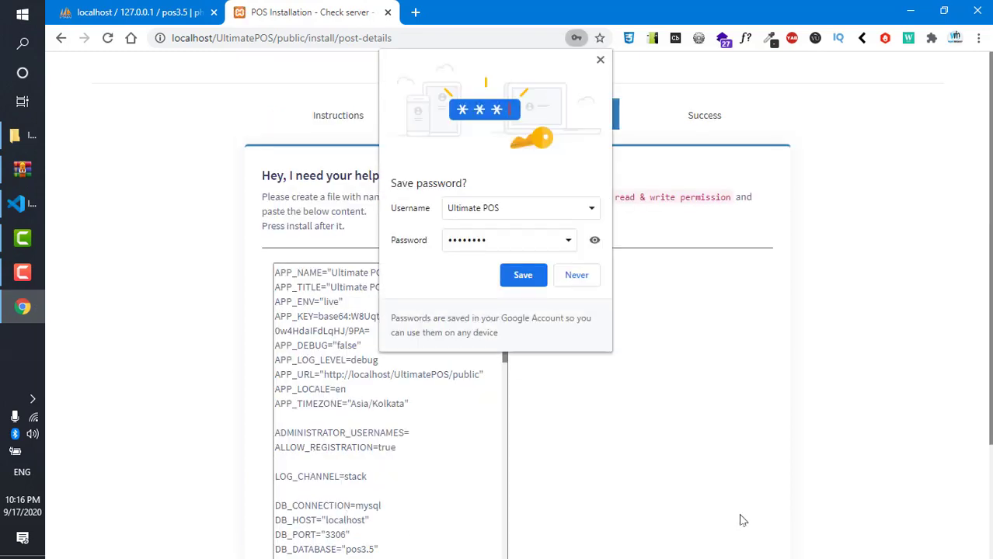
- Decline saving the password, copy the entire generated .env text, and switch to File Explorer
{"action": "left_click", "coordinate": [576, 276]}
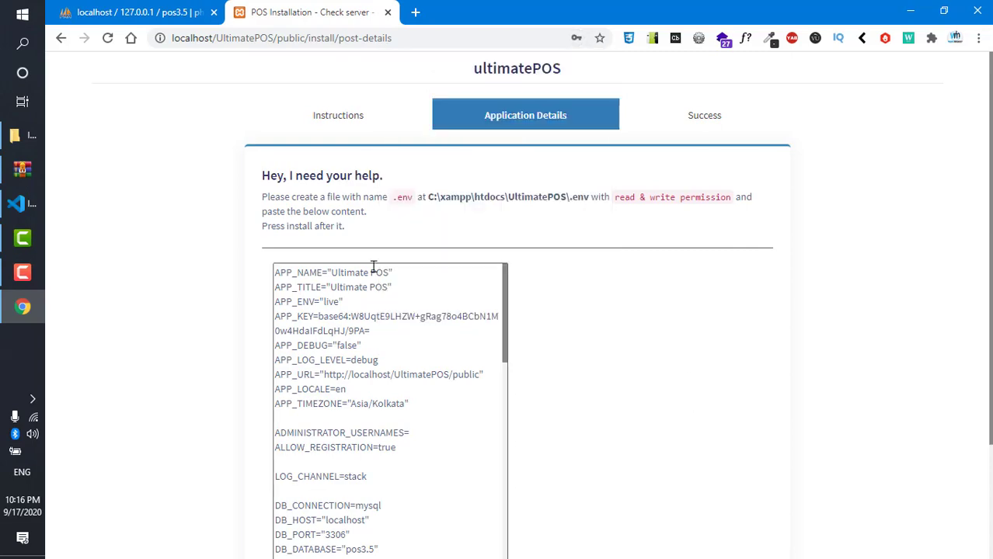
{"action": "scroll", "coordinate": [387, 322], "scroll_direction": "down", "scroll_amount": 12}
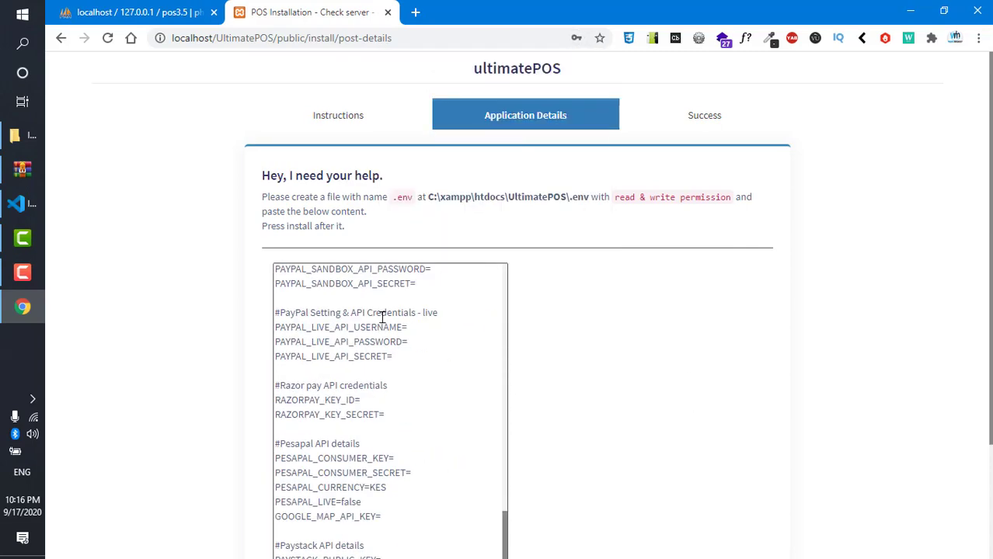
{"action": "scroll", "coordinate": [366, 332], "scroll_direction": "down", "scroll_amount": 2}
{"action": "scroll", "coordinate": [346, 253], "scroll_direction": "up", "scroll_amount": 12}
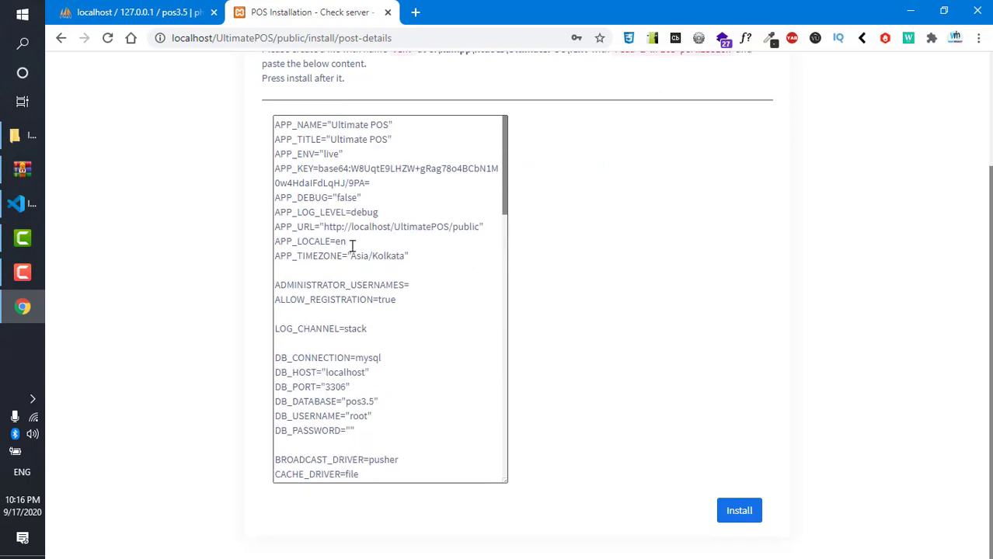
{"action": "scroll", "coordinate": [381, 265], "scroll_direction": "down", "scroll_amount": 12}
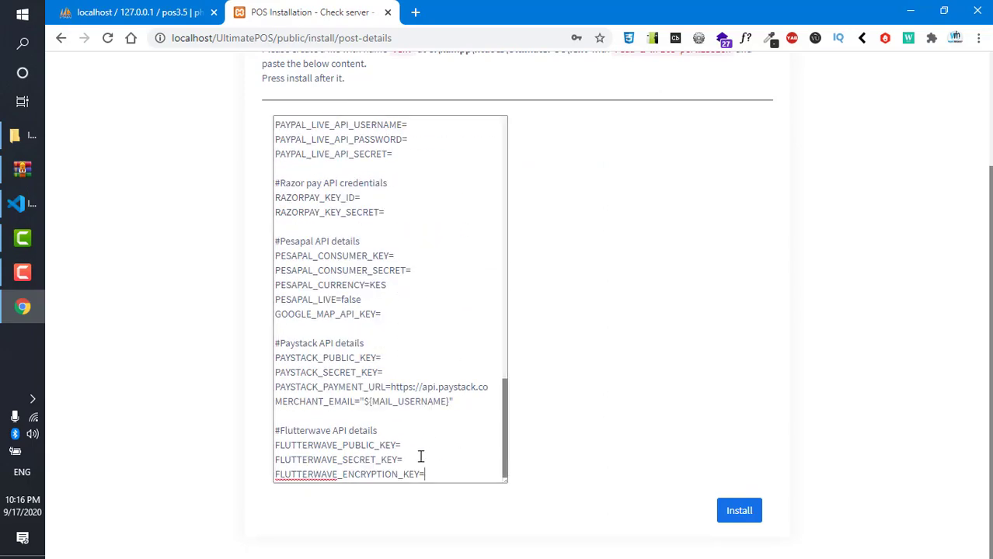
{"action": "left_click_drag", "start_coordinate": [421, 457], "coordinate": [199, 52]}
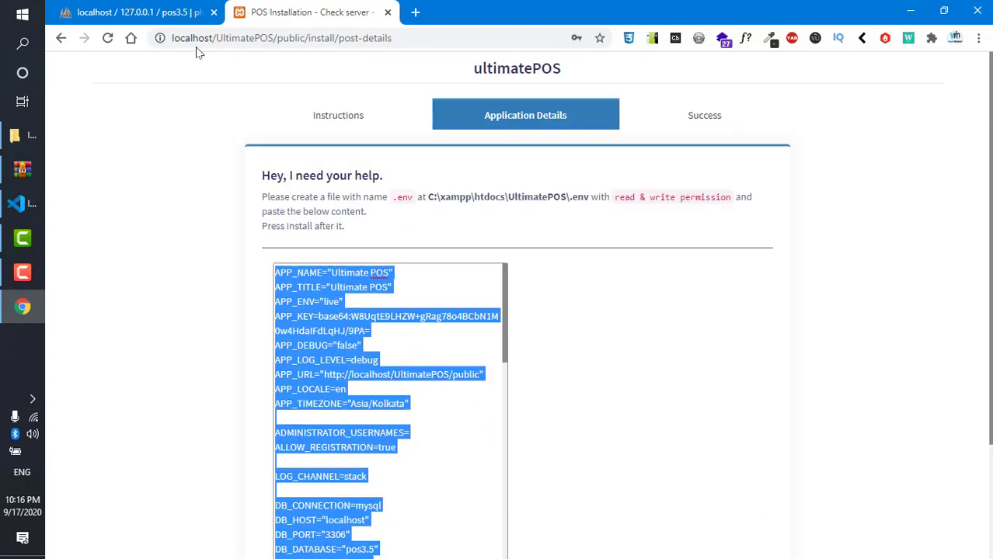
{"action": "right_click", "coordinate": [308, 287]}
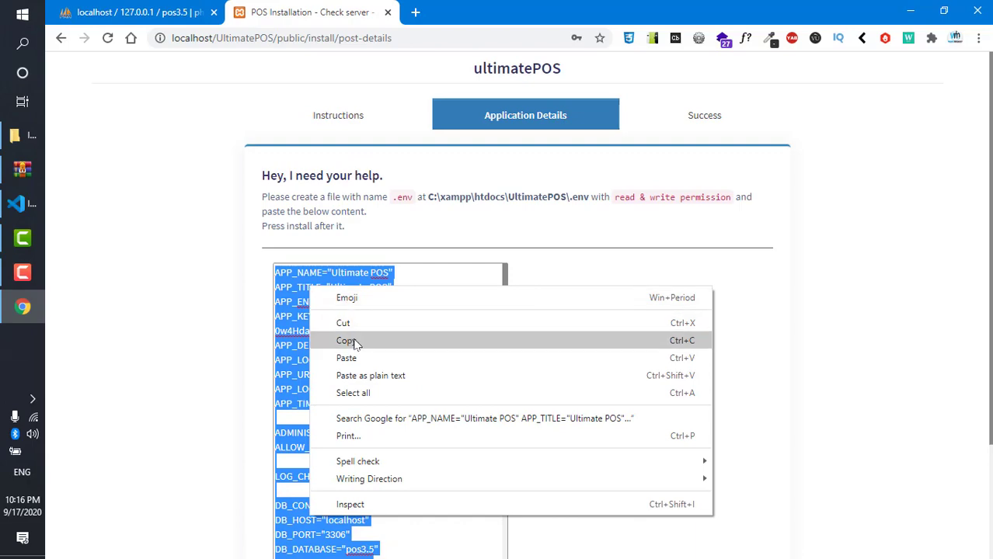
{"action": "left_click", "coordinate": [350, 341]}
{"action": "left_click", "coordinate": [31, 141]}
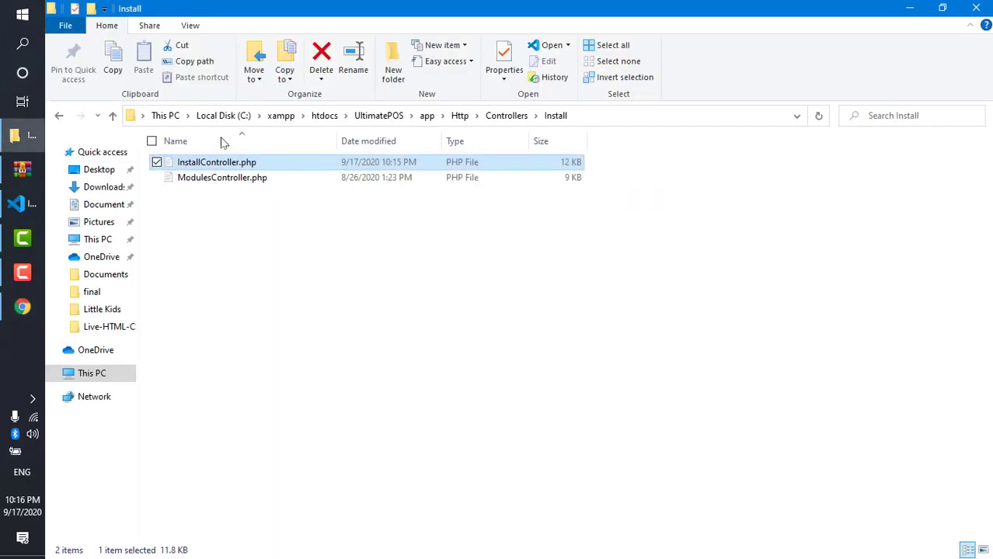
- Create a new empty file named .env in the UltimatePOS project folder
{"action": "left_click", "coordinate": [378, 115]}
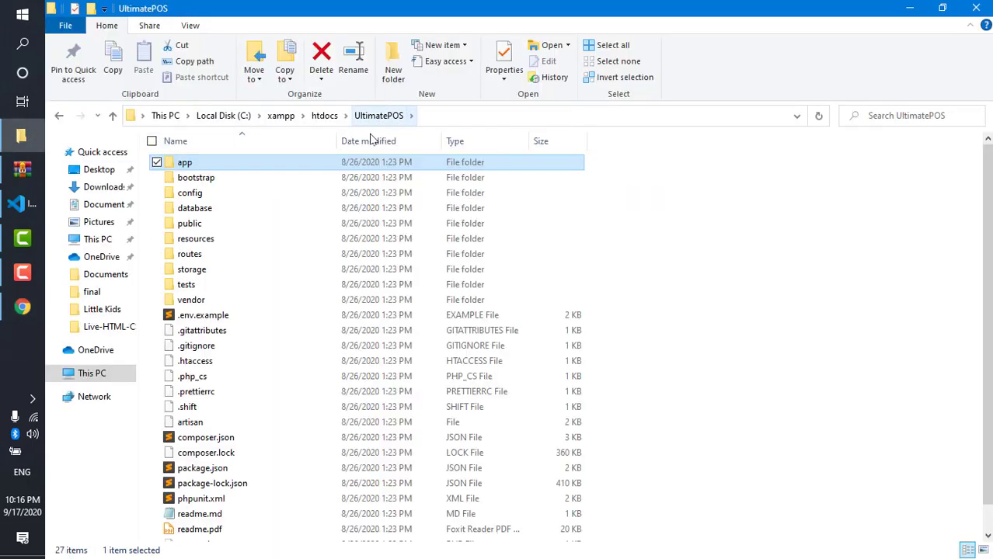
{"action": "scroll", "coordinate": [380, 364], "scroll_direction": "down", "scroll_amount": 1}
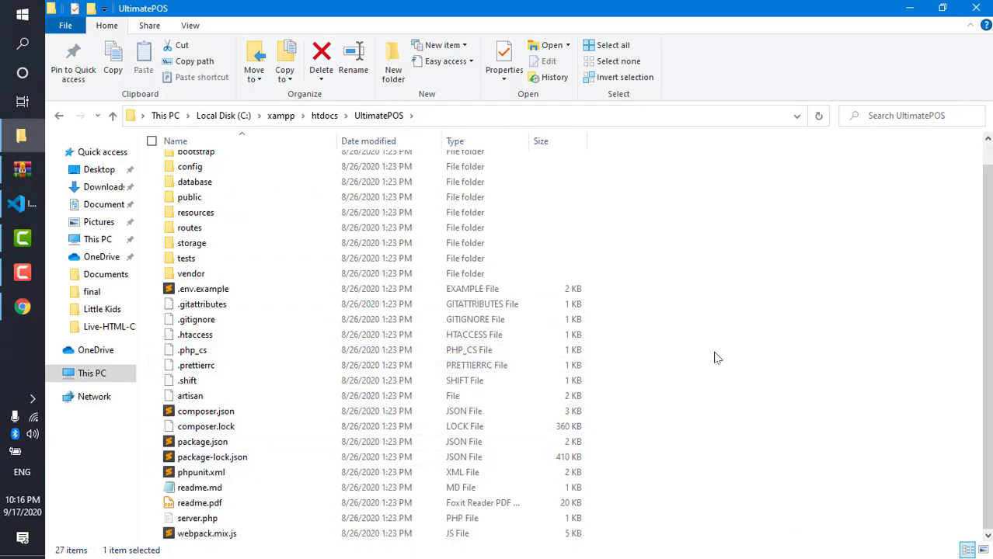
{"action": "left_click", "coordinate": [674, 321]}
{"action": "right_click", "coordinate": [673, 321]}
{"action": "mouse_move", "coordinate": [751, 505]}
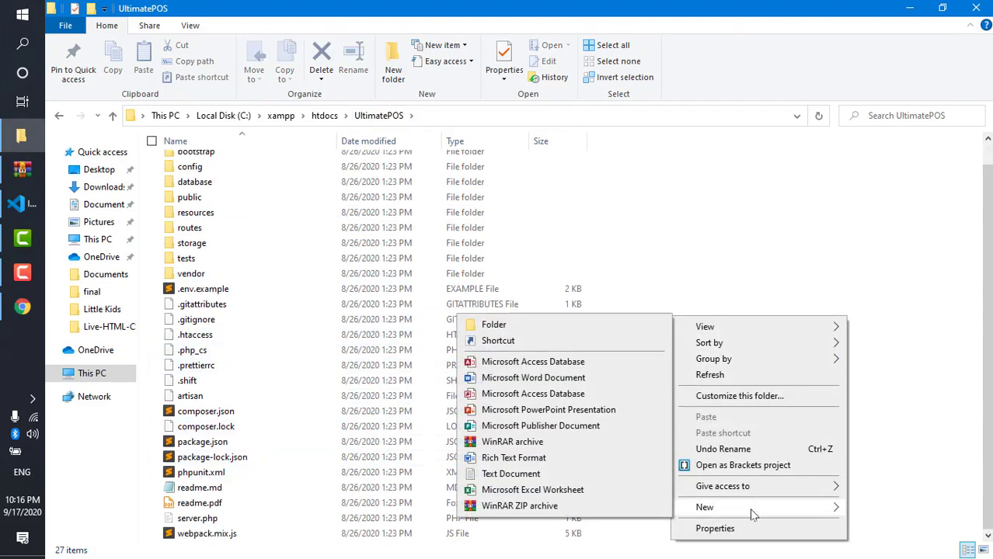
{"action": "left_click", "coordinate": [536, 476]}
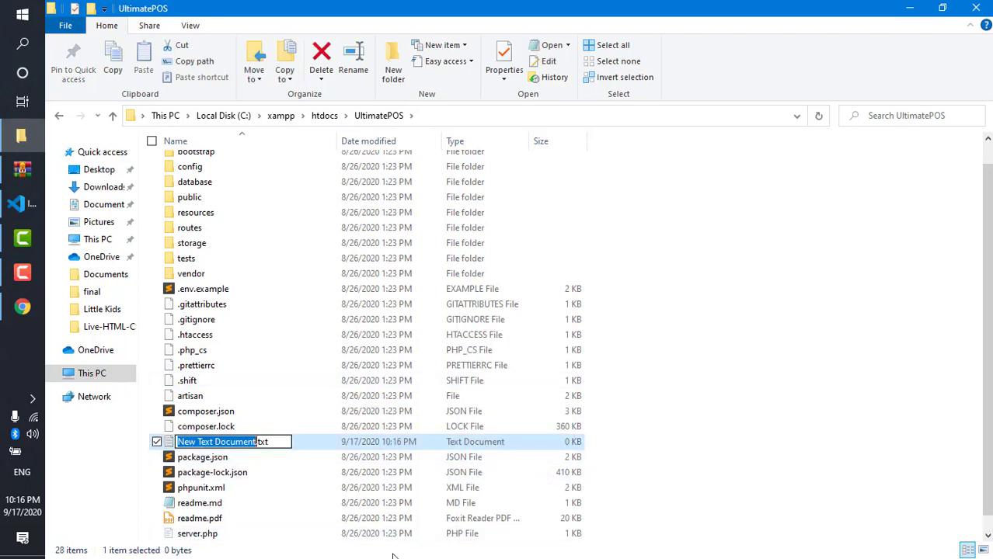
{"action": "key", "text": "BackSpace"}
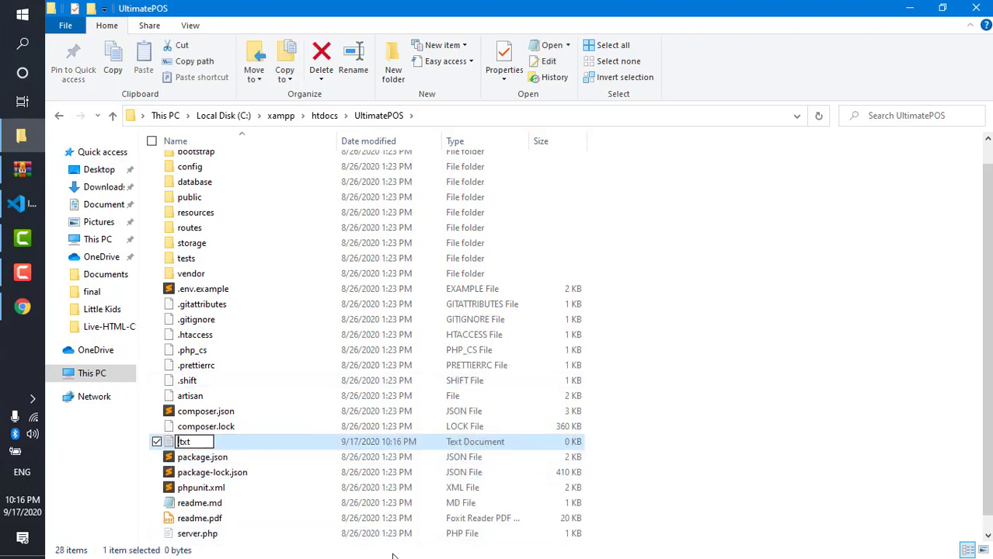
{"action": "key", "text": "Delete"}
{"action": "key", "text": "Delete"}
{"action": "key", "text": "Delete"}
{"action": "key", "text": "Delete"}
{"action": "type", "text": ".env"}
{"action": "key", "text": "Return"}
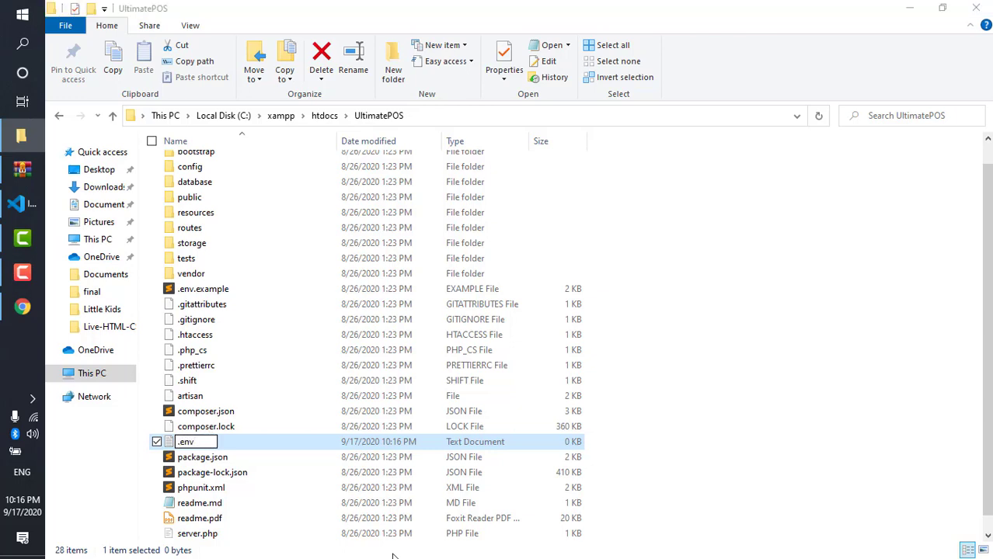
{"action": "left_click", "coordinate": [576, 294]}
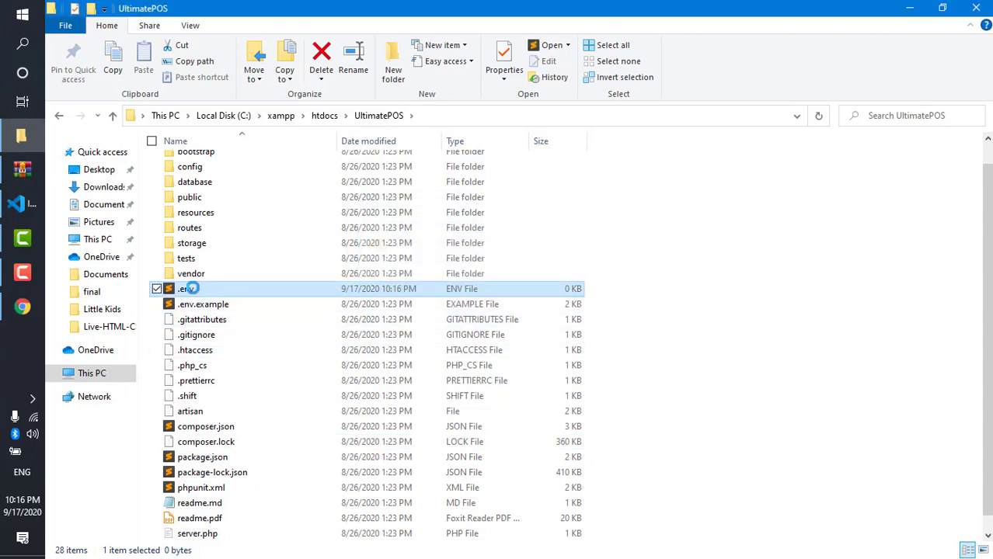
- Open the .env file in Visual Studio Code
{"action": "right_click", "coordinate": [192, 293]}
{"action": "left_click", "coordinate": [610, 266]}
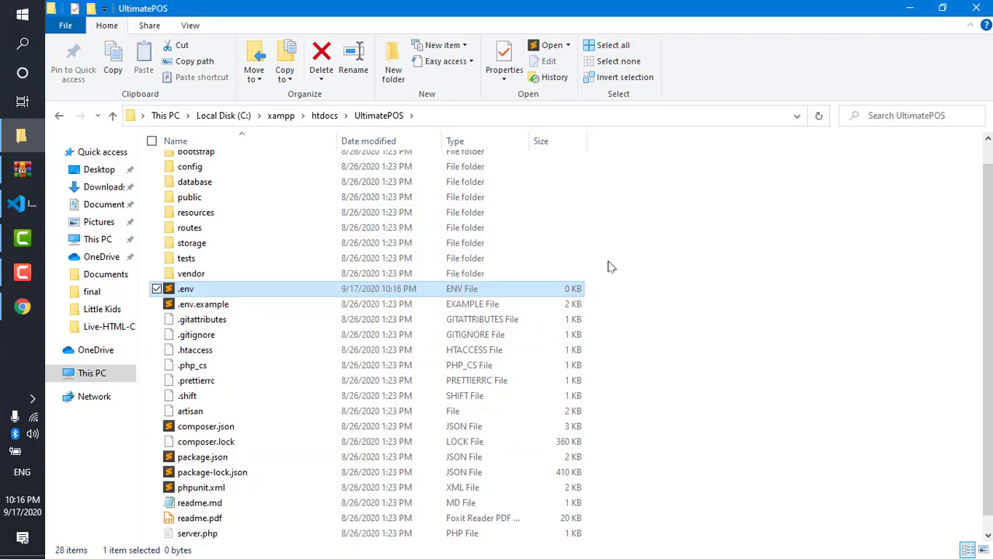
{"action": "left_click", "coordinate": [208, 288]}
{"action": "left_click_drag", "start_coordinate": [233, 293], "coordinate": [448, 251]}
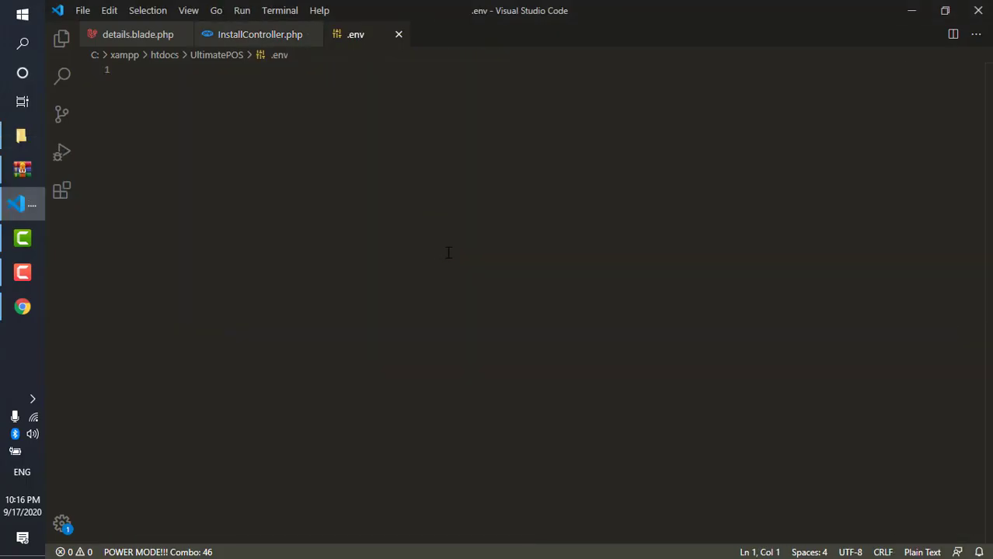
- Paste the copied installer settings into the empty .env file, then return to Chrome
{"action": "key", "text": "ctrl+v"}
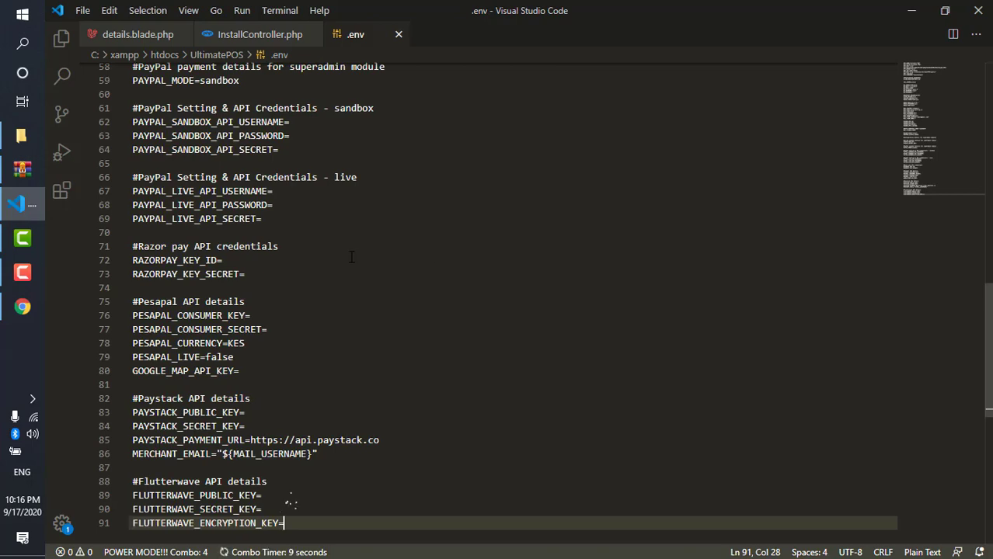
{"action": "scroll", "coordinate": [343, 281], "scroll_direction": "up", "scroll_amount": 19}
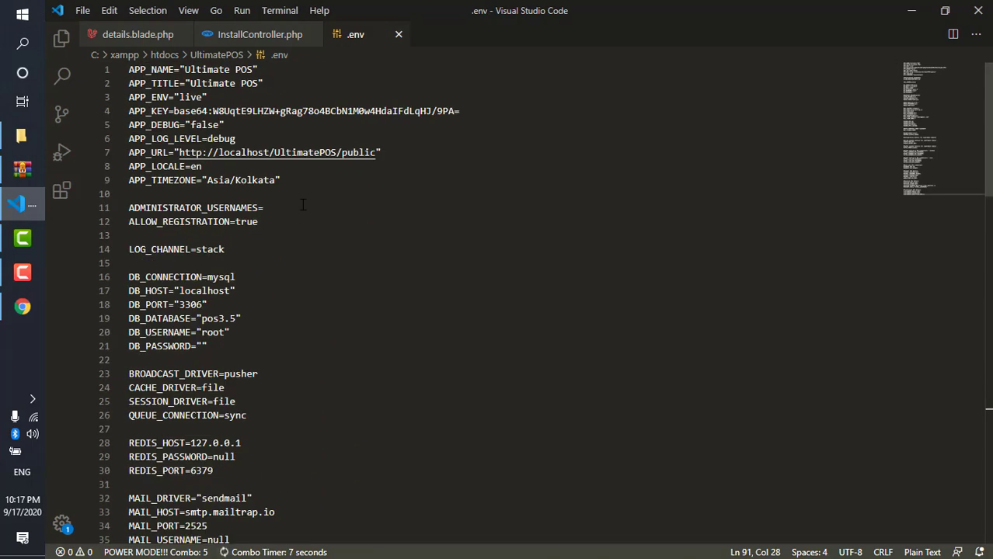
{"action": "left_click", "coordinate": [22, 306]}
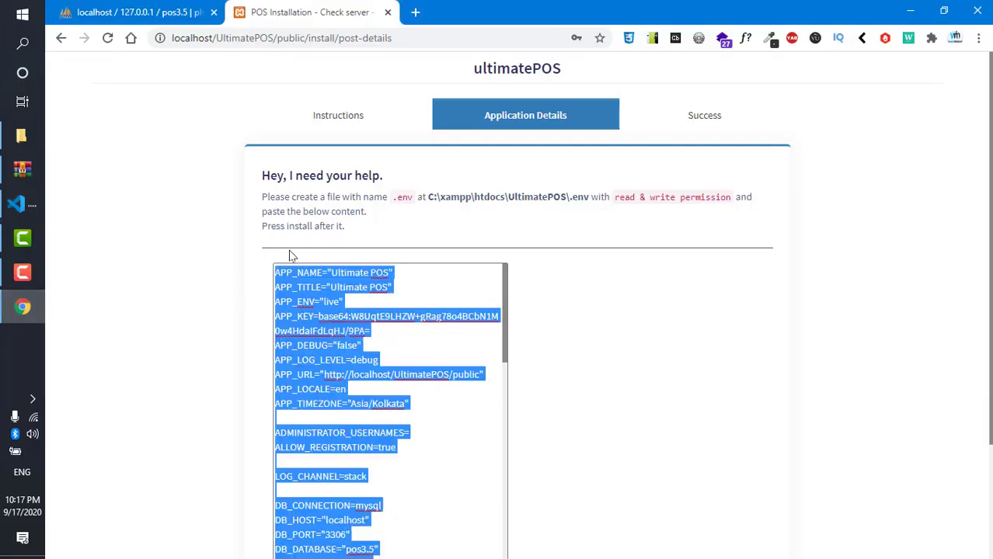
- Start the UltimatePOS installation and switch to the pos3.5 database in phpMyAdmin
{"action": "scroll", "coordinate": [270, 195], "scroll_direction": "down", "scroll_amount": 2}
{"action": "scroll", "coordinate": [388, 295], "scroll_direction": "down", "scroll_amount": 10}
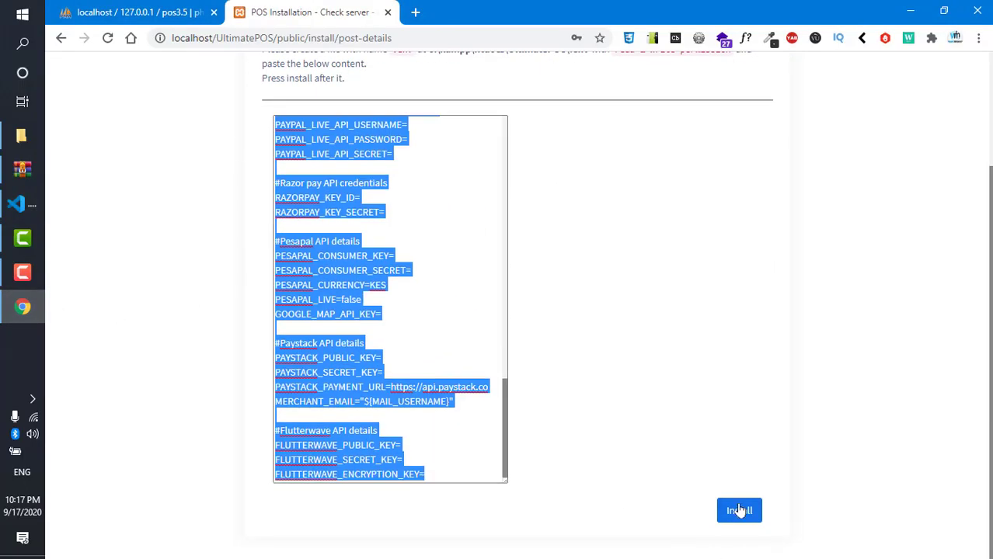
{"action": "left_click", "coordinate": [737, 513]}
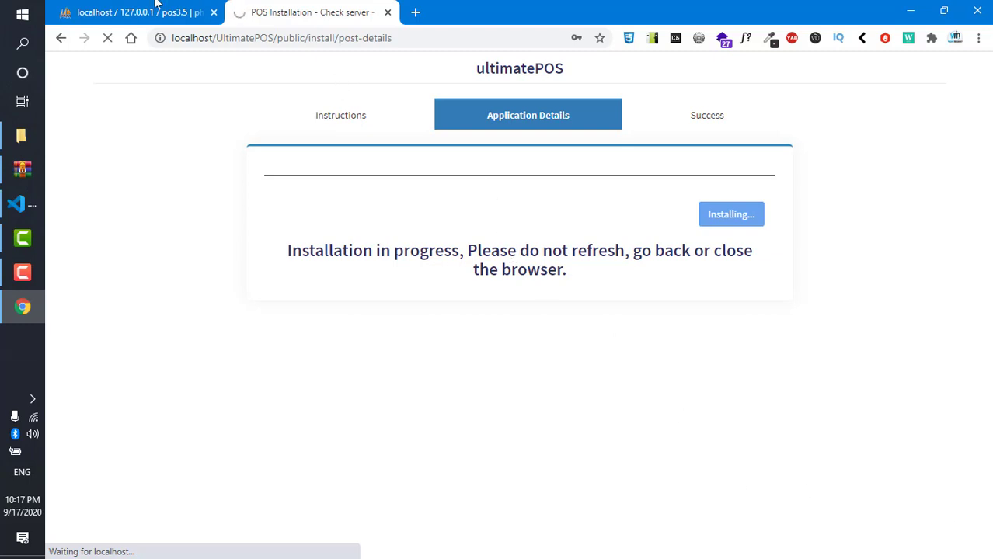
{"action": "left_click", "coordinate": [81, 7]}
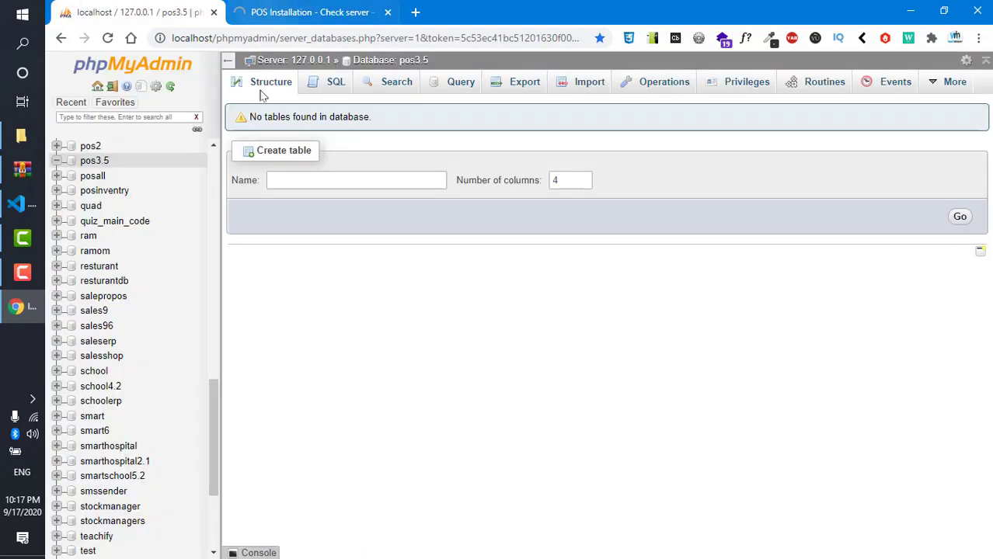
- Reload pos3.5 to see the migrations table appear, then go back to the installer page
{"action": "left_click", "coordinate": [348, 60]}
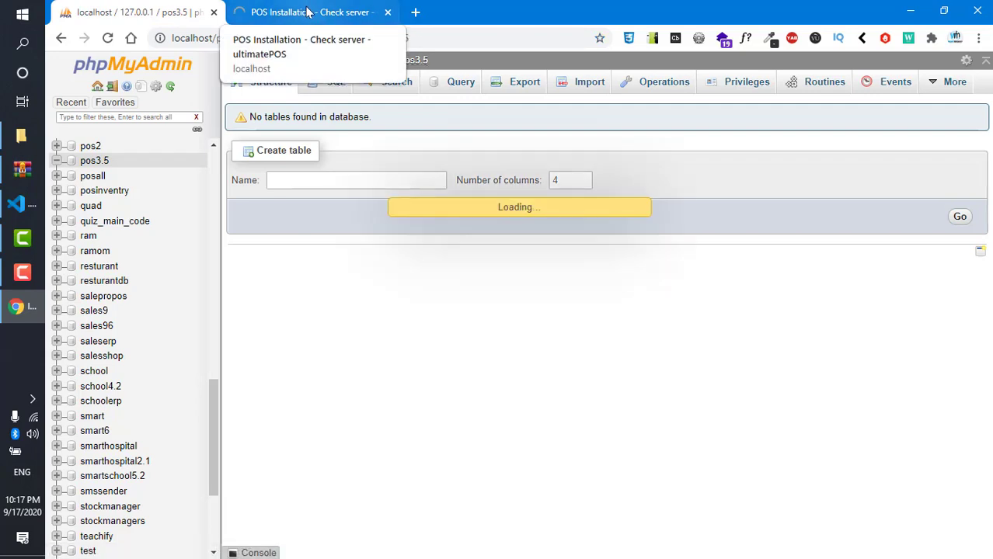
{"action": "left_click", "coordinate": [308, 12]}
{"action": "key", "text": "ctrl+Tab"}
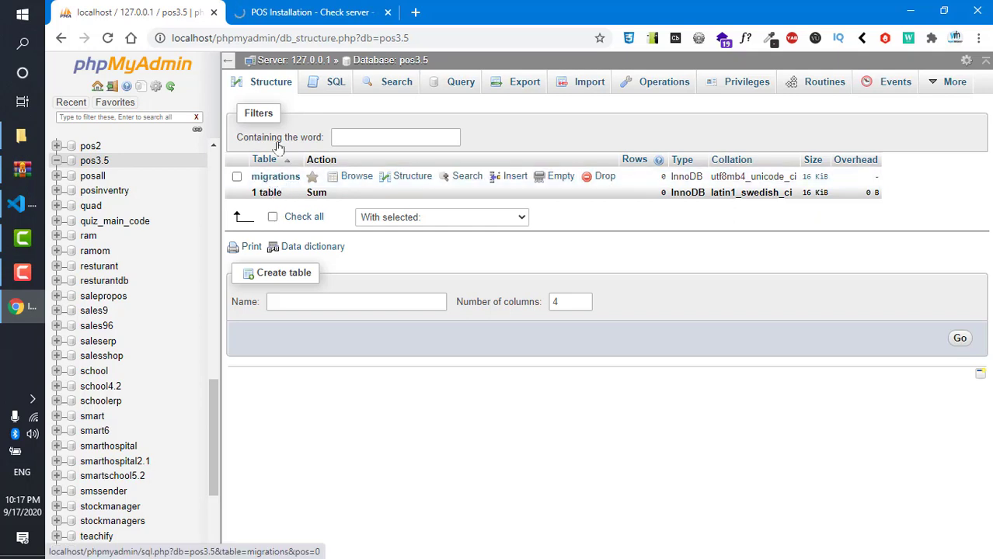
{"action": "left_click", "coordinate": [281, 11]}
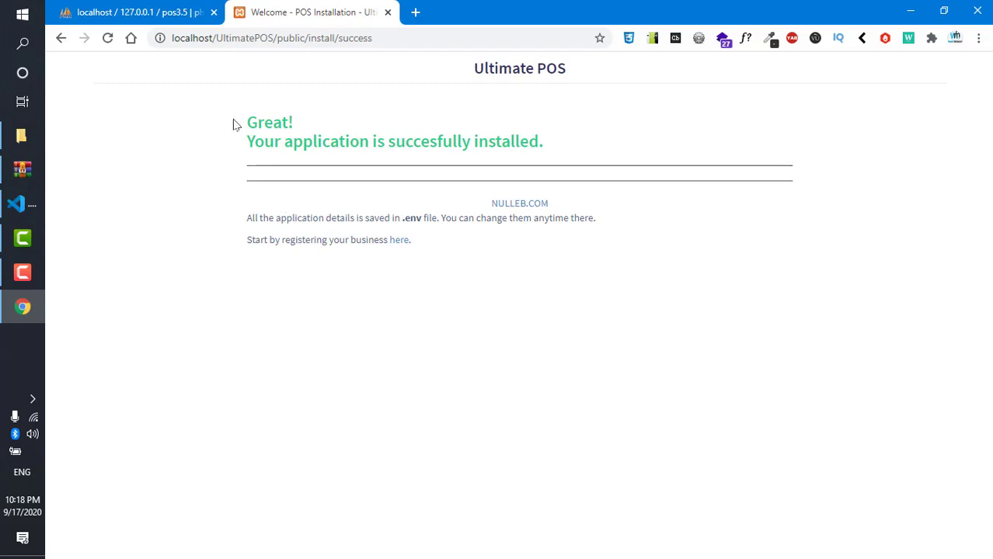
- Review the installation success message and follow the link to register a business
{"action": "left_click_drag", "start_coordinate": [232, 124], "coordinate": [554, 148]}
{"action": "left_click", "coordinate": [568, 152]}
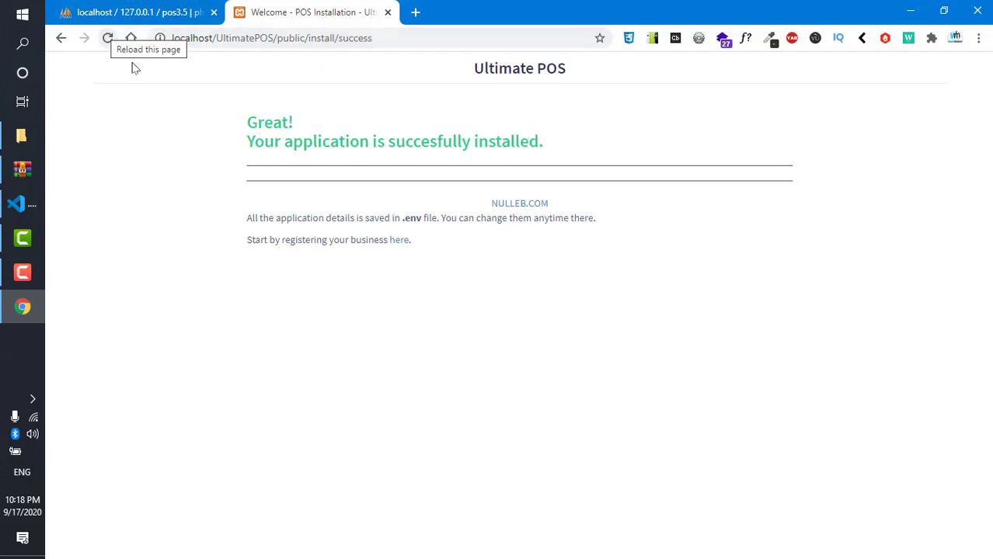
{"action": "left_click_drag", "start_coordinate": [283, 239], "coordinate": [474, 294]}
{"action": "left_click", "coordinate": [474, 294]}
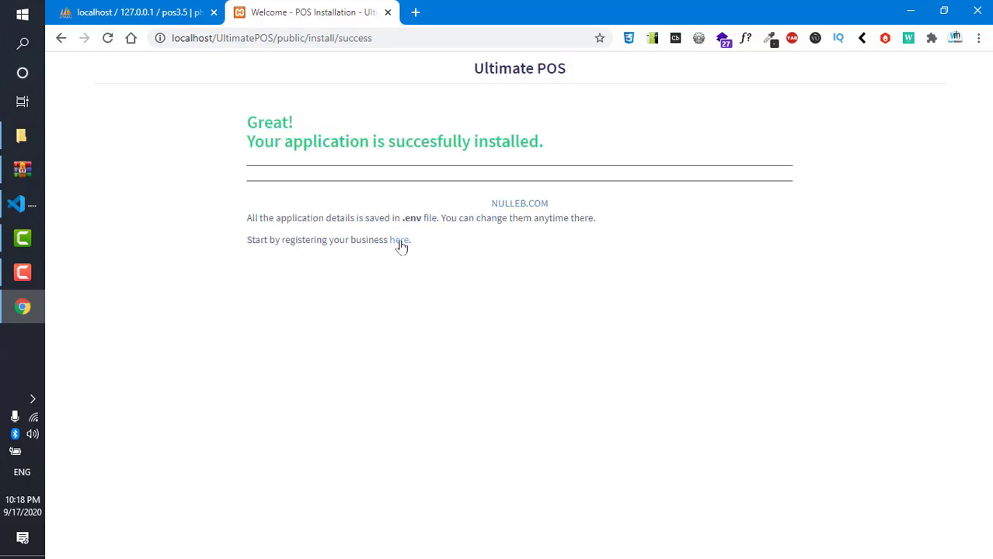
{"action": "left_click", "coordinate": [398, 241]}
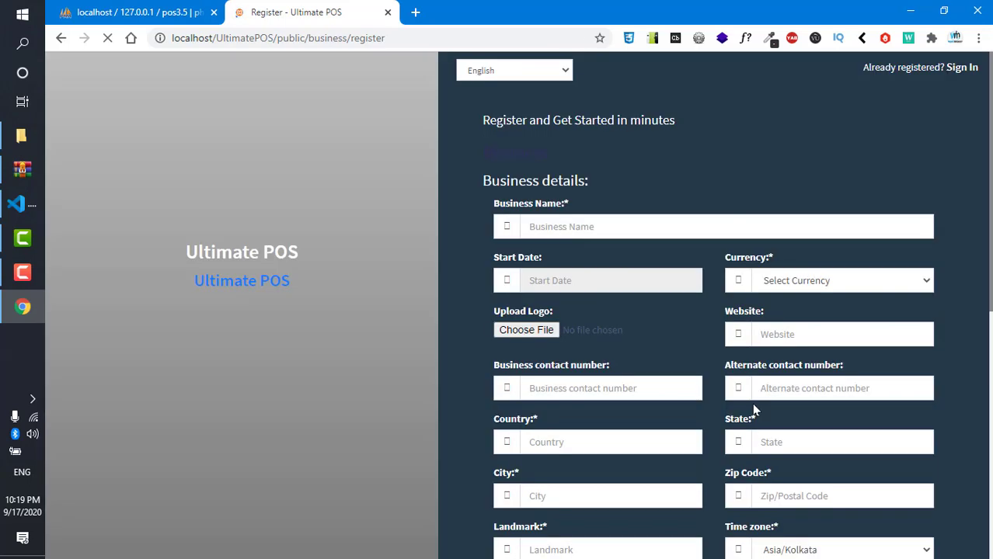
- Enter business name TTF, start date 17 September 2020, and currency Pakistan - Rupees (PKR)
{"action": "left_click", "coordinate": [547, 228]}
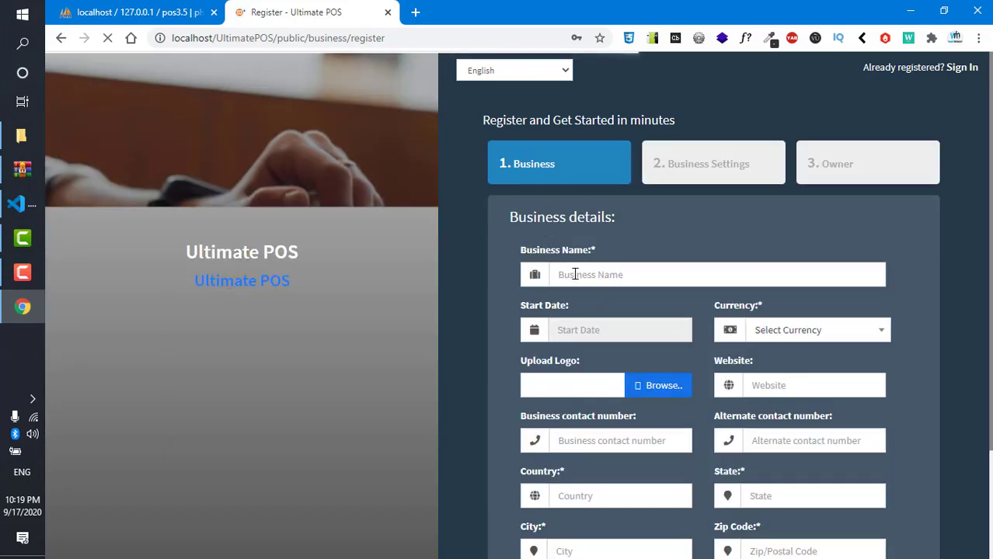
{"action": "left_click", "coordinate": [579, 274]}
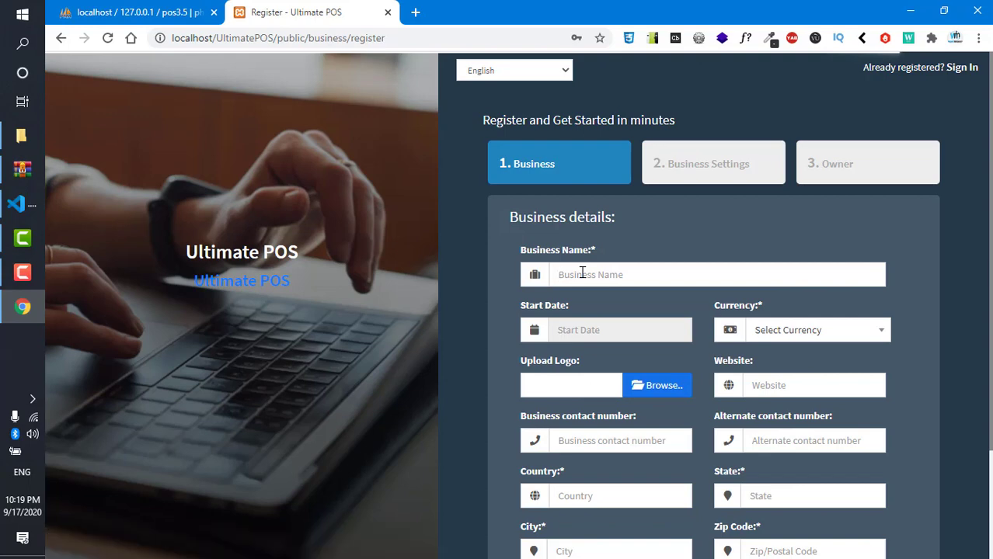
{"action": "left_click", "coordinate": [582, 274]}
{"action": "type", "text": "fafa"}
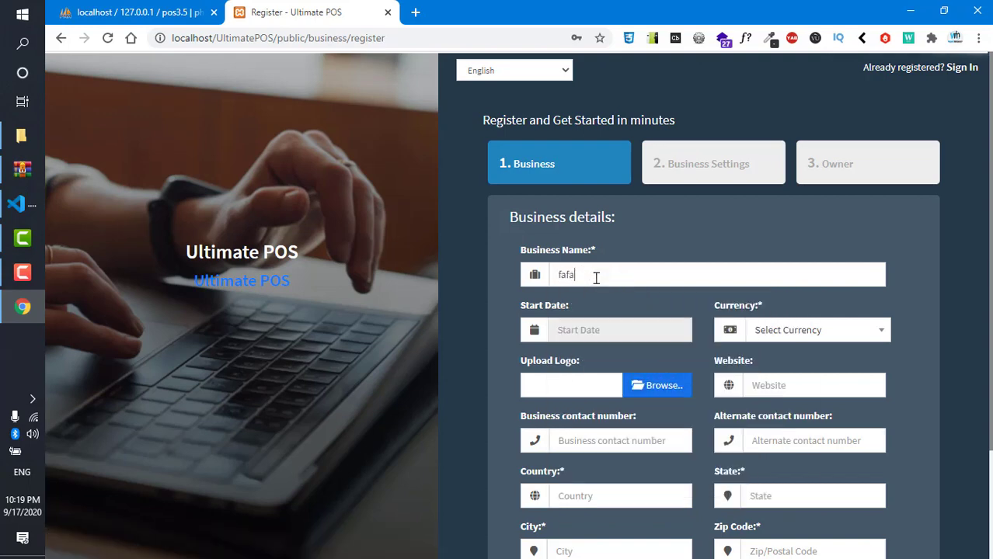
{"action": "key", "text": "BackSpace"}
{"action": "key", "text": "BackSpace"}
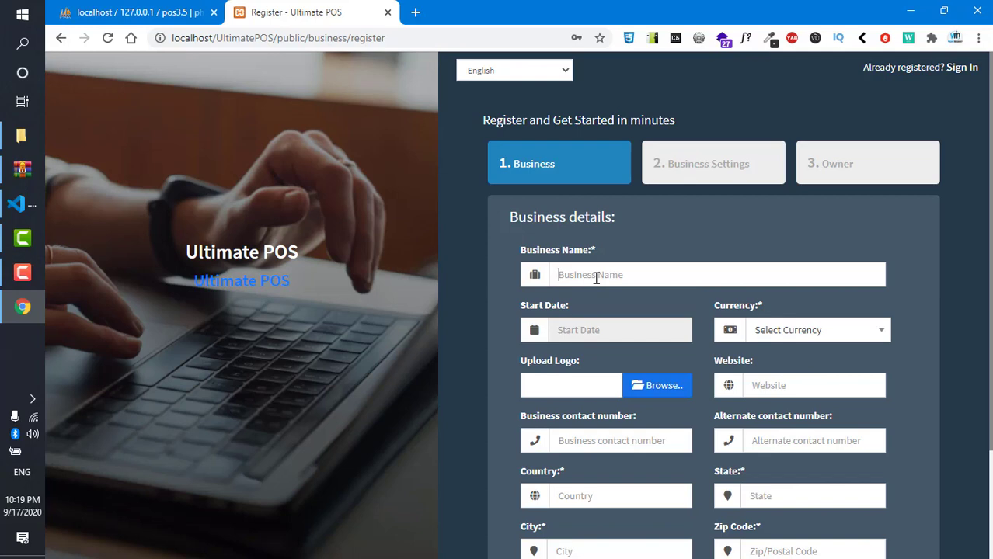
{"action": "type", "text": "TTF"}
{"action": "left_click", "coordinate": [611, 328]}
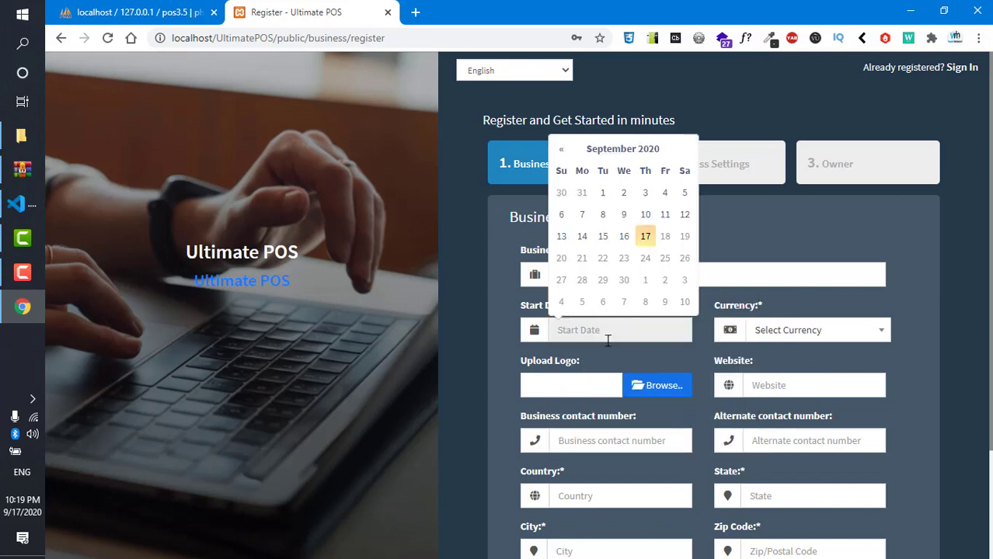
{"action": "left_click", "coordinate": [644, 239]}
{"action": "left_click", "coordinate": [778, 334]}
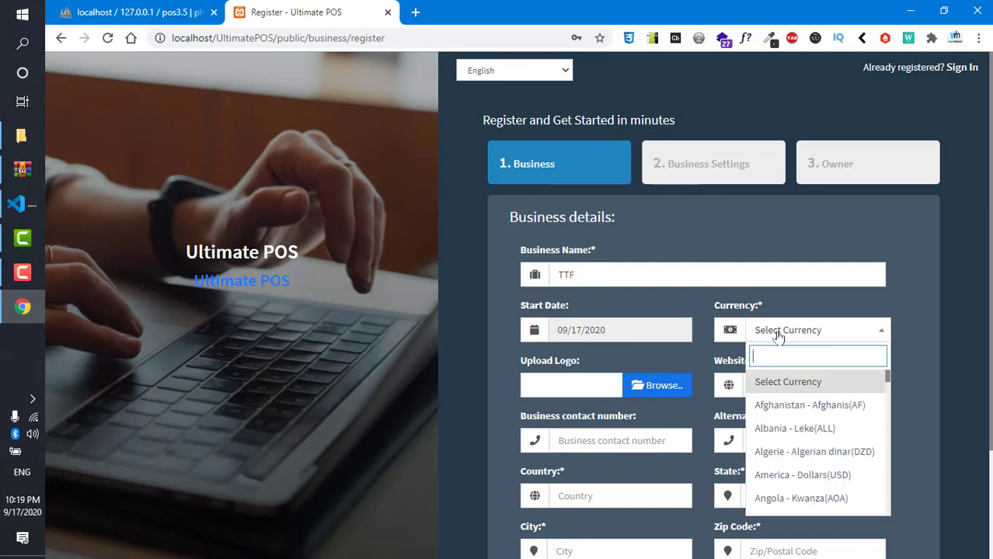
{"action": "type", "text": "pkr"}
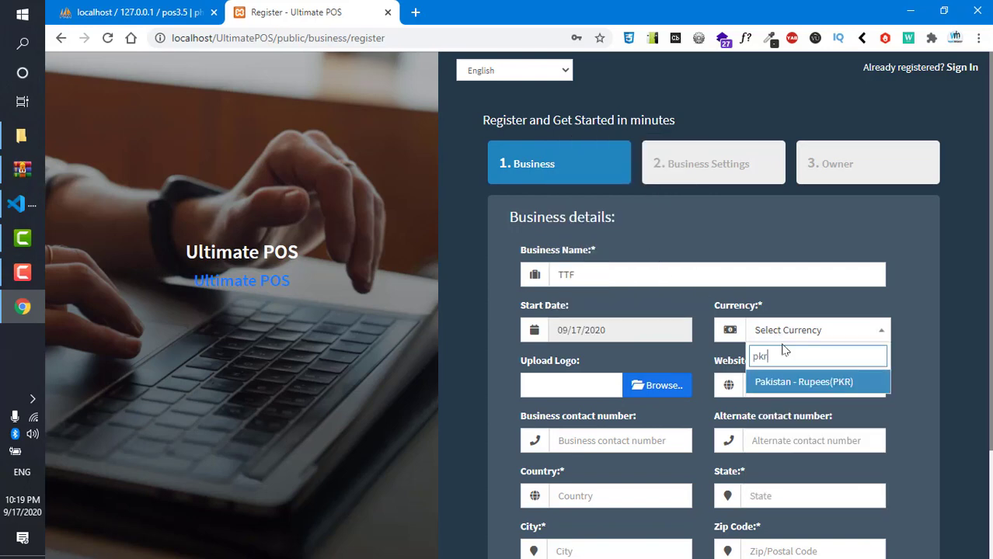
{"action": "left_click", "coordinate": [824, 377]}
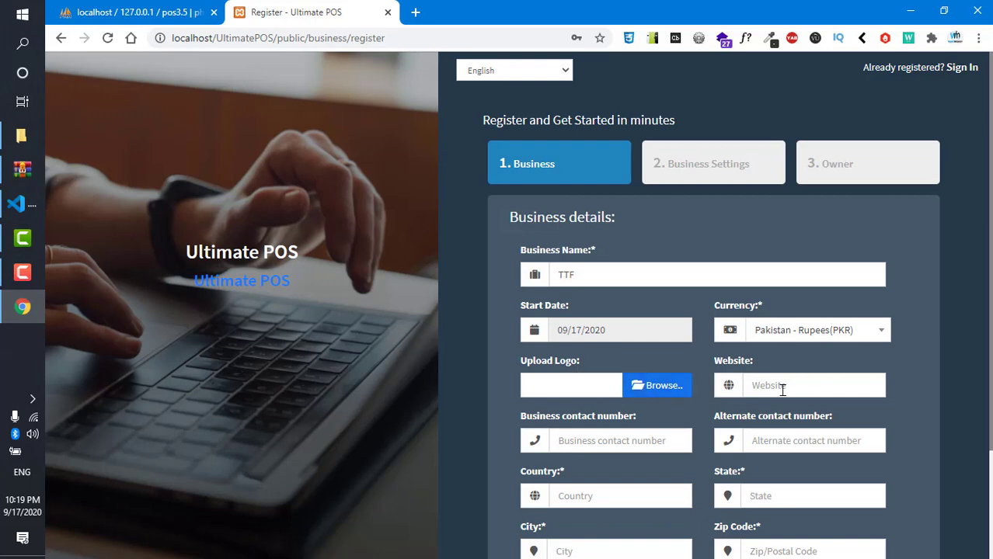
- Enter country pakistan, state KP, city Mansehra, zip code 21400, and continue to Business Settings
{"action": "scroll", "coordinate": [783, 389], "scroll_direction": "down", "scroll_amount": 2}
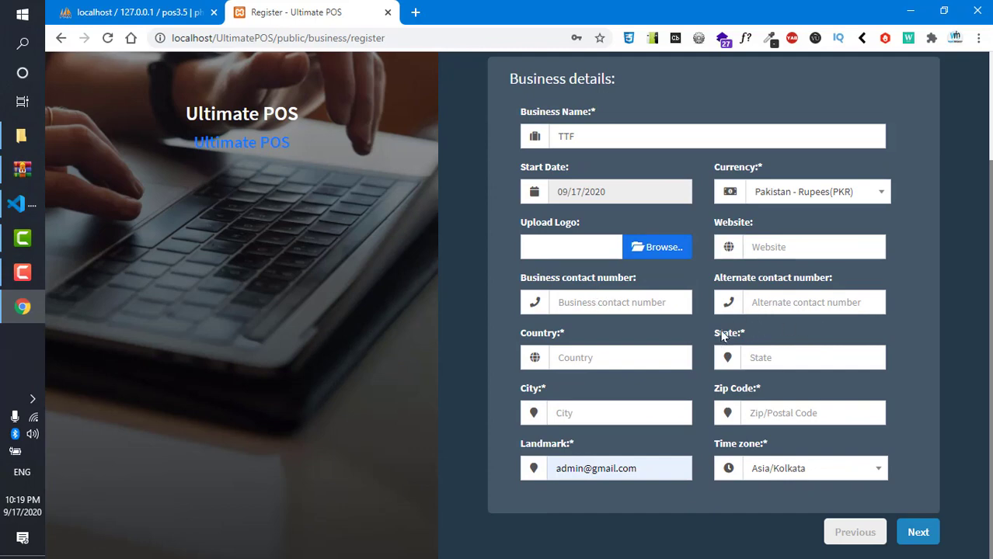
{"action": "left_click", "coordinate": [605, 358]}
{"action": "type", "text": "pk"}
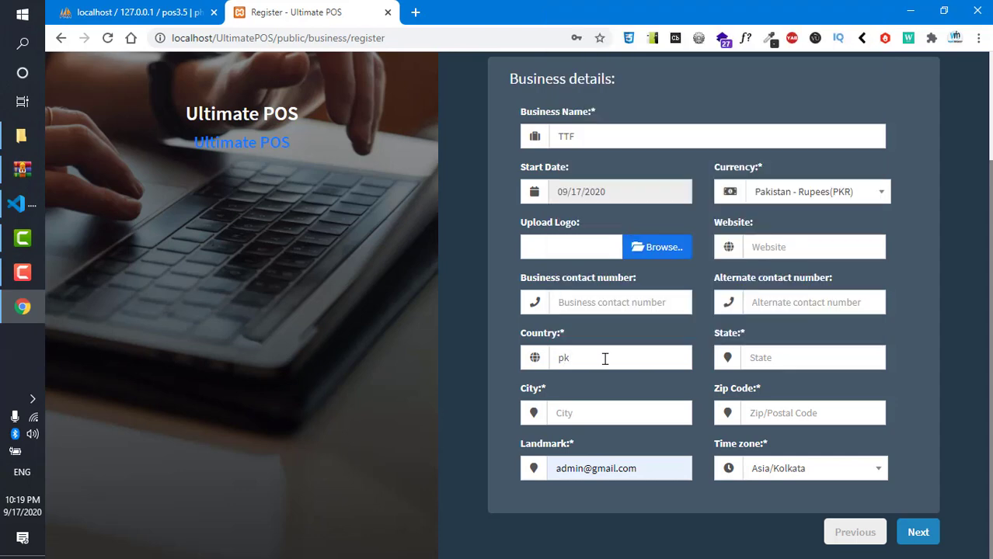
{"action": "key", "text": "BackSpace"}
{"action": "type", "text": "a"}
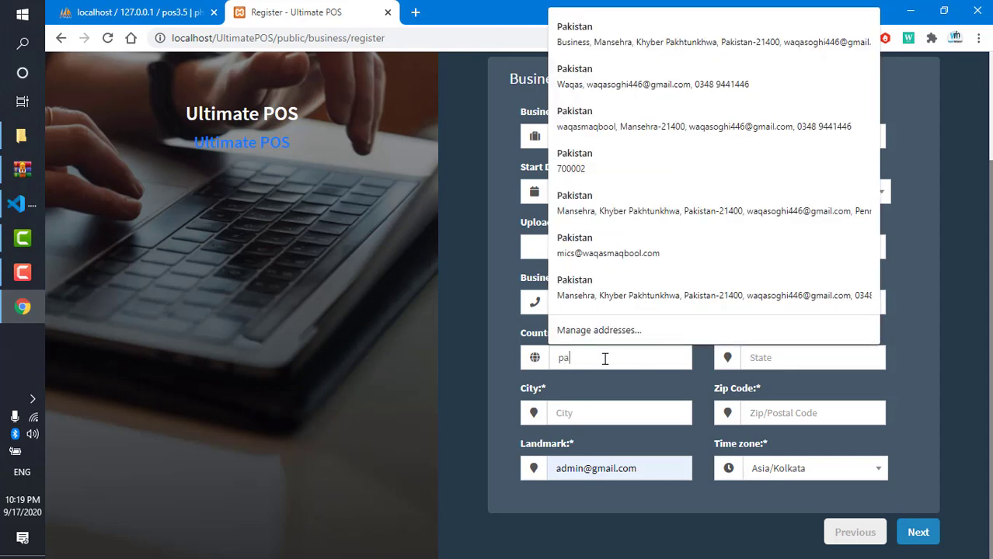
{"action": "type", "text": "kistan"}
{"action": "key", "text": "Tab"}
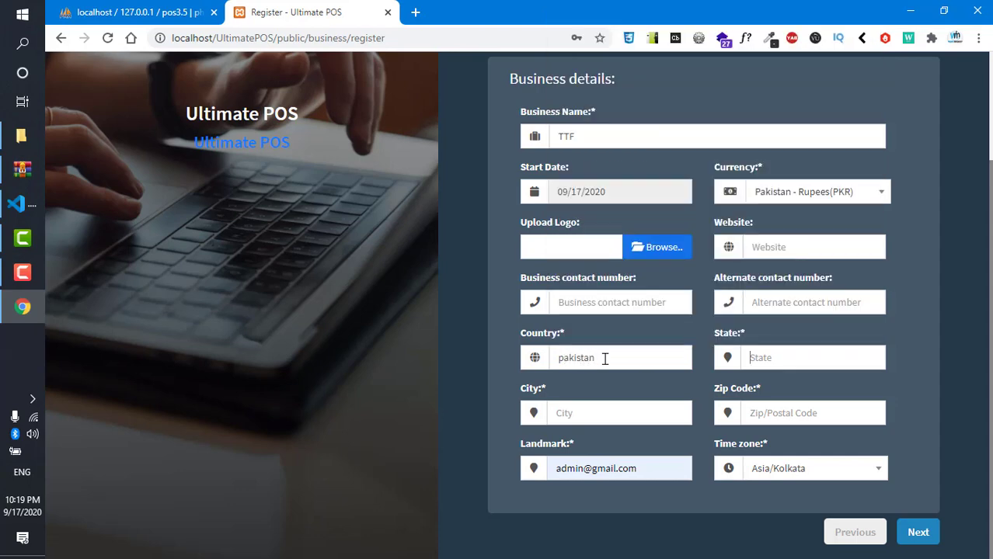
{"action": "type", "text": "KP"}
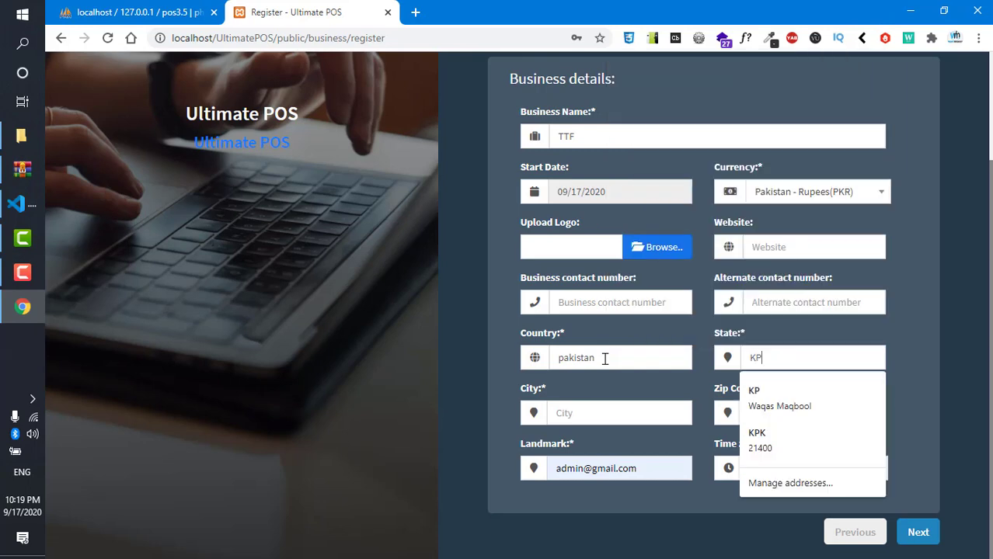
{"action": "key", "text": "Tab"}
{"action": "type", "text": "Mansehra"}
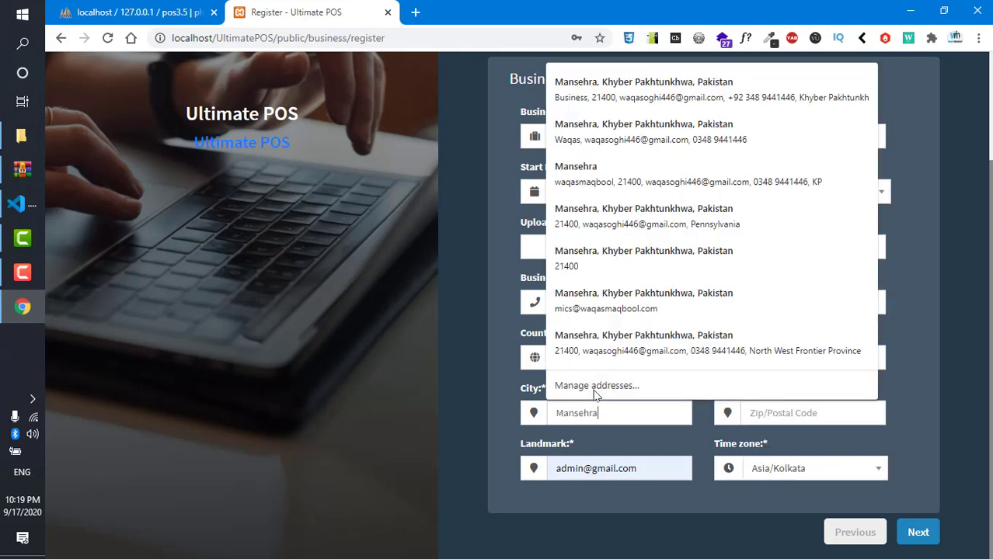
{"action": "key", "text": "Tab"}
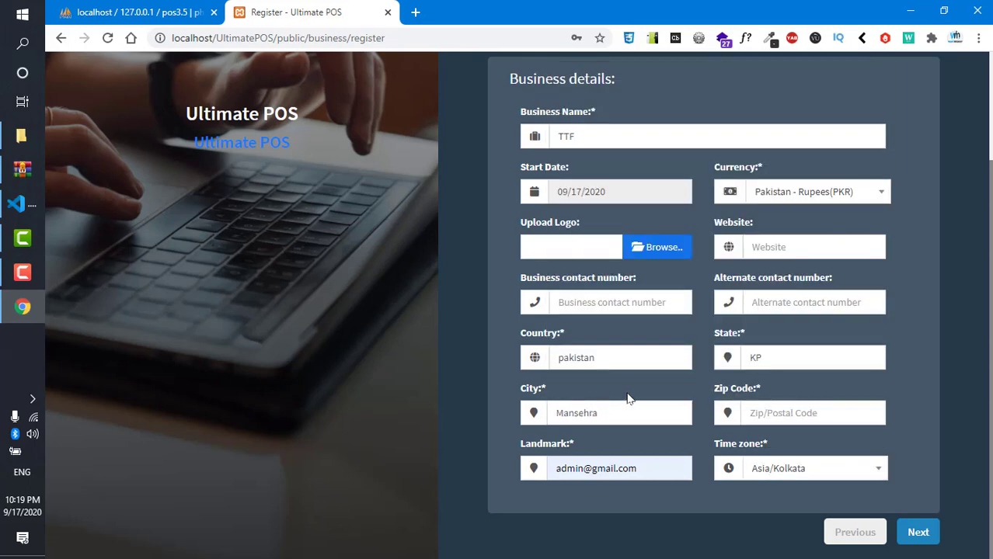
{"action": "type", "text": "21400"}
{"action": "key", "text": "Tab"}
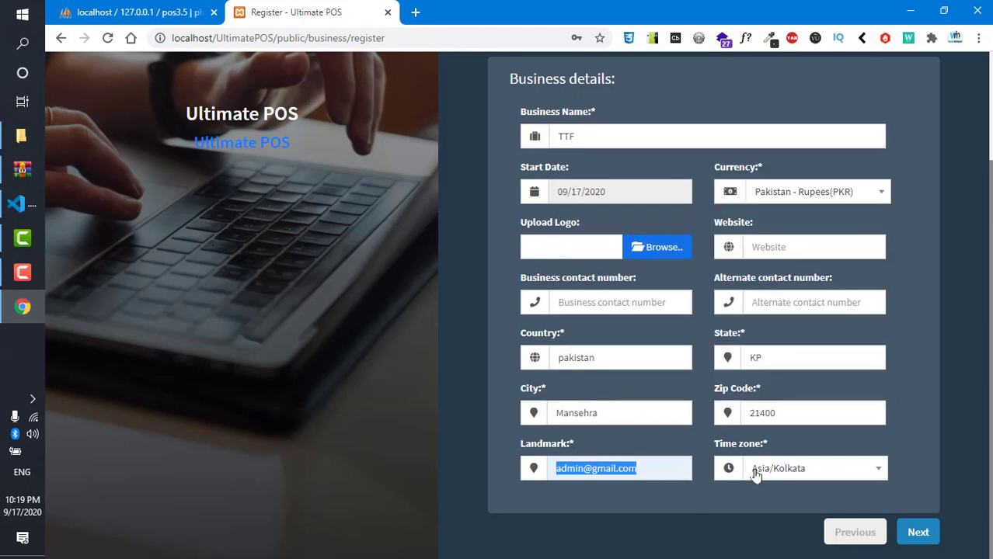
{"action": "left_click", "coordinate": [917, 543]}
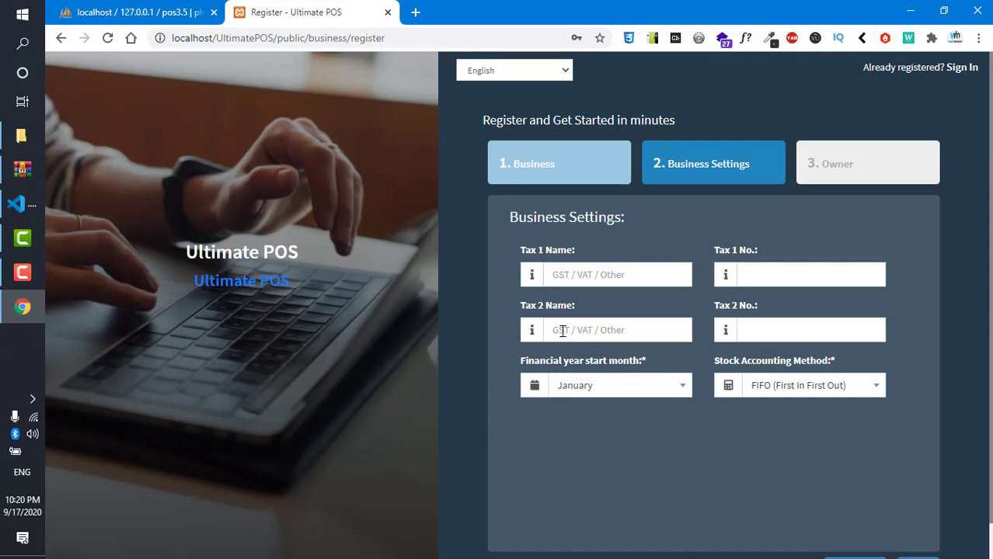
- Move to the Owner step and enter prefix Mr with the owner's first and last name
{"action": "scroll", "coordinate": [762, 485], "scroll_direction": "down", "scroll_amount": 1}
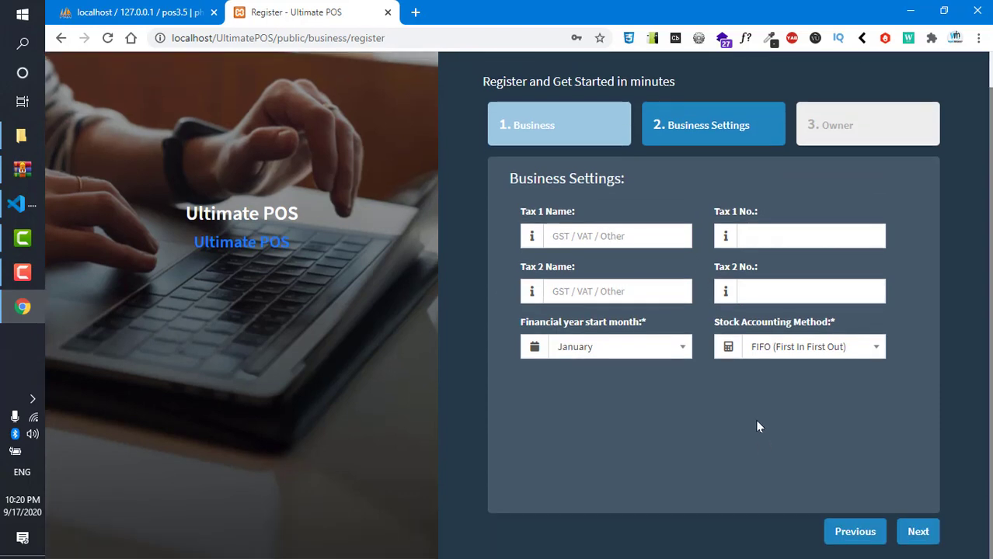
{"action": "left_click", "coordinate": [918, 532]}
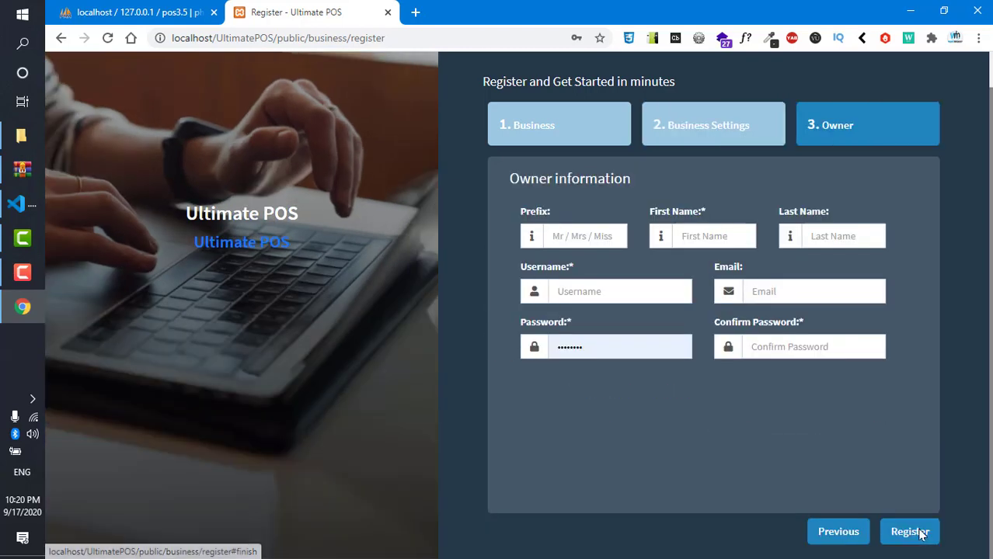
{"action": "left_click", "coordinate": [573, 235]}
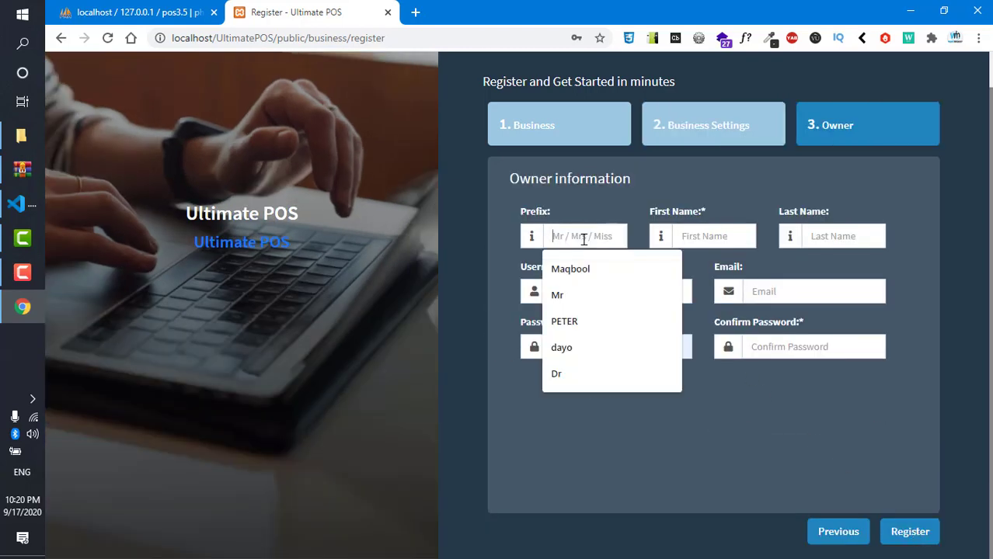
{"action": "key", "text": "Tab"}
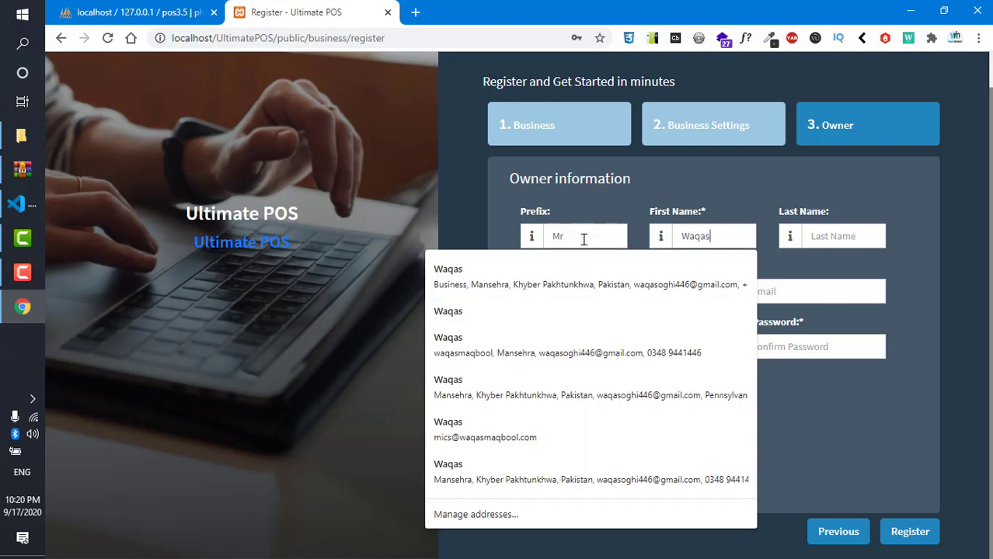
{"action": "key", "text": "Tab"}
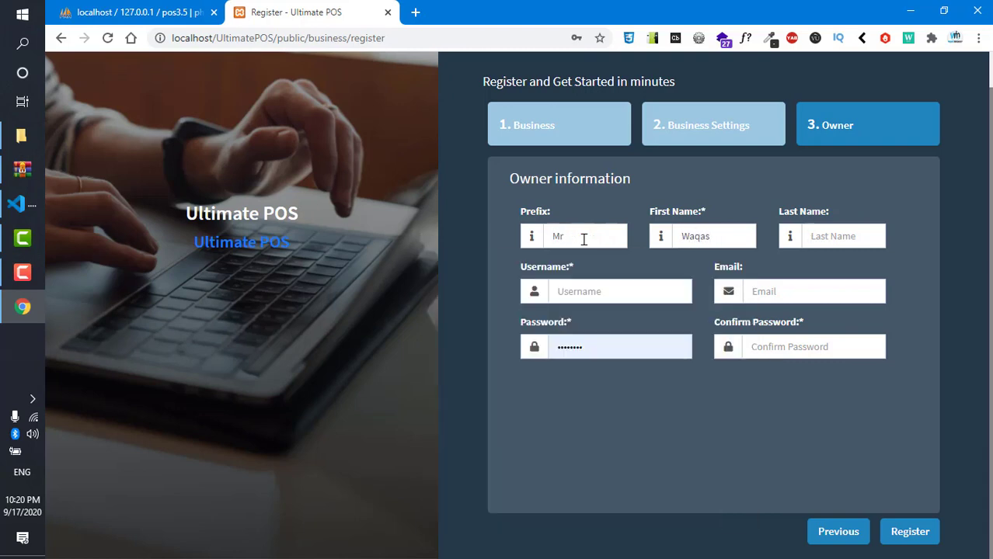
{"action": "key", "text": "Tab"}
- Fill in the owner's username and email from saved suggestions, then set and confirm the password
{"action": "left_click", "coordinate": [581, 285]}
{"action": "type", "text": "wa"}
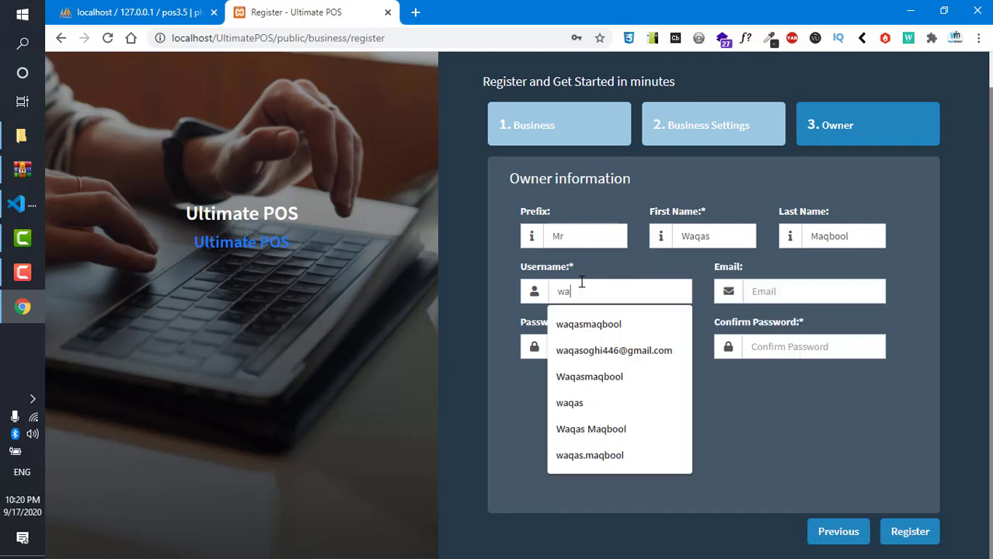
{"action": "type", "text": "qas"}
{"action": "key", "text": "Down"}
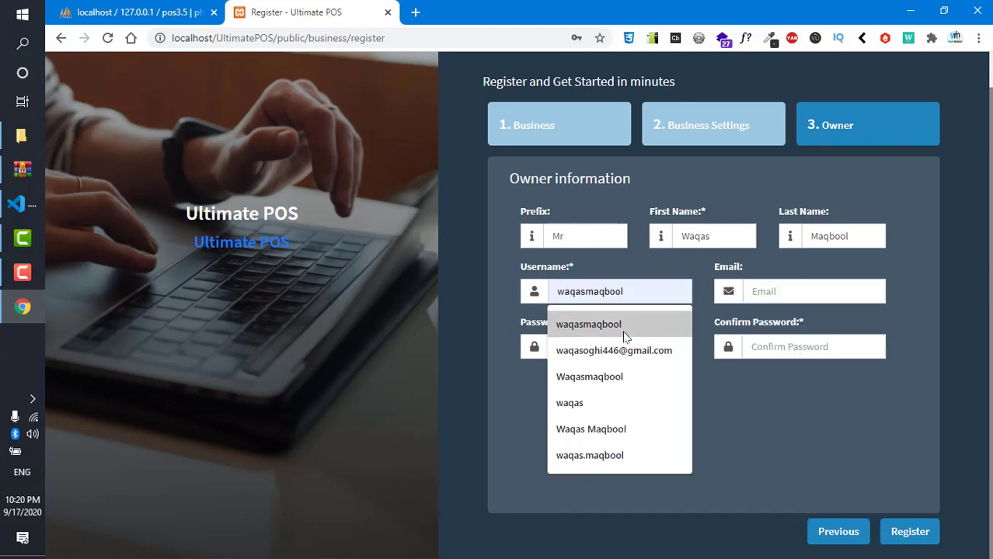
{"action": "key", "text": "Return"}
{"action": "left_click", "coordinate": [783, 293]}
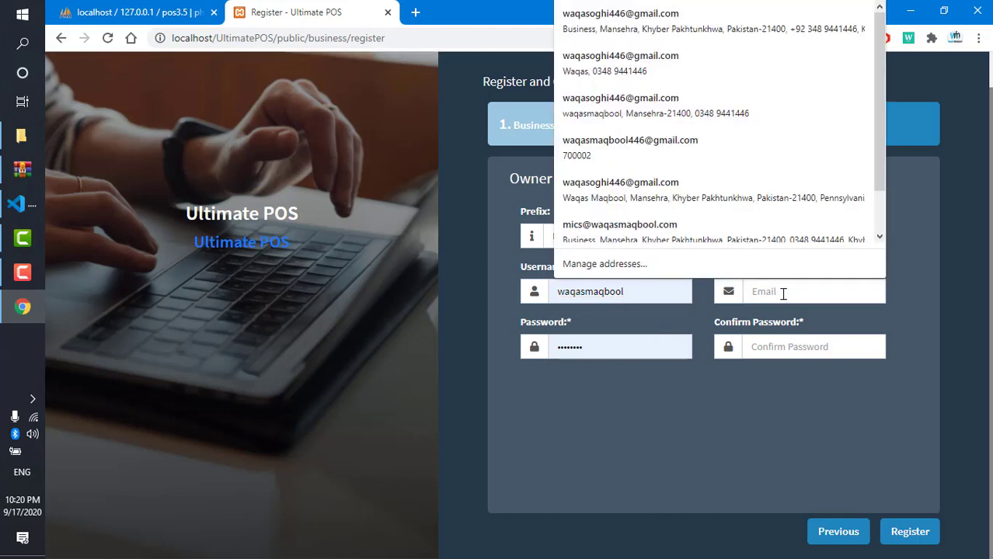
{"action": "type", "text": "con"}
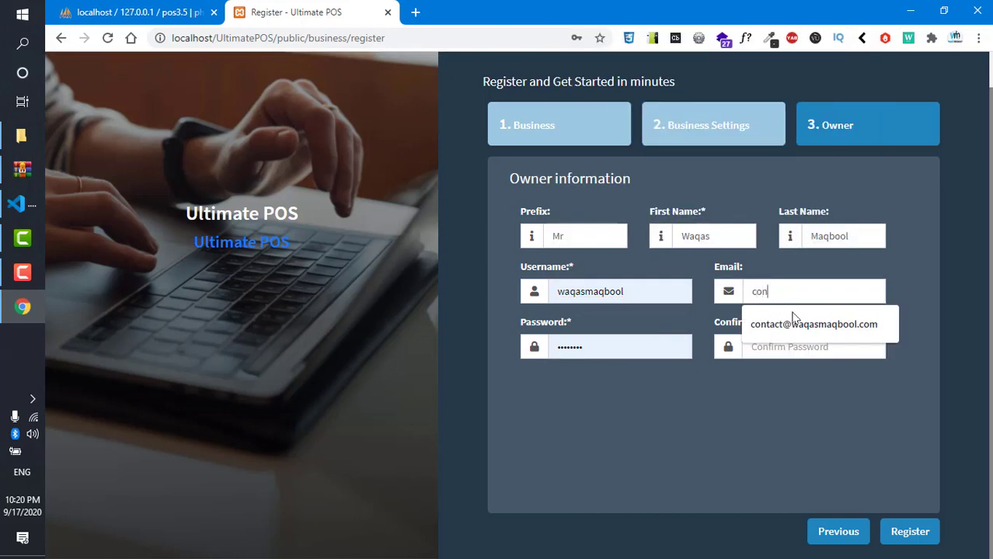
{"action": "left_click", "coordinate": [791, 316]}
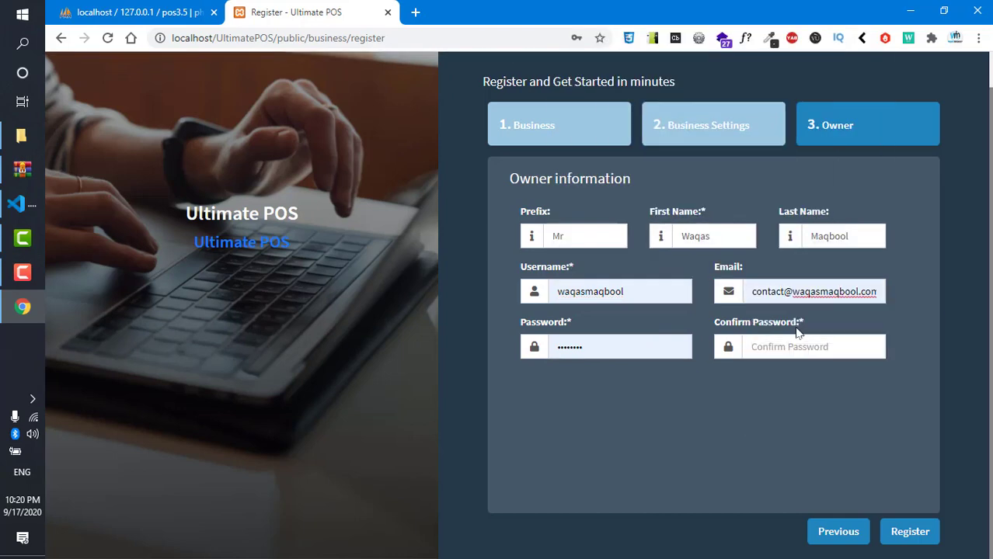
{"action": "double_click", "coordinate": [592, 347]}
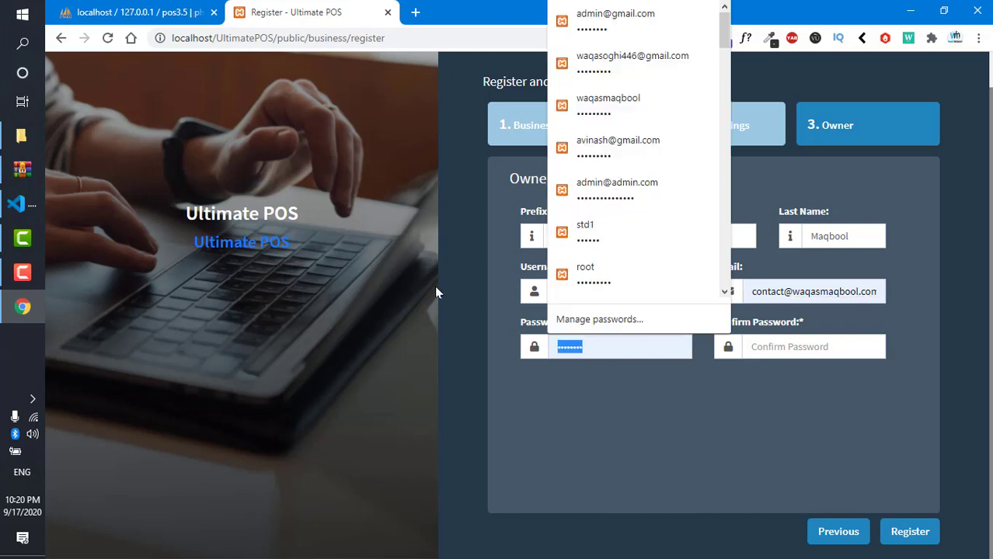
{"action": "key", "text": "BackSpace"}
{"action": "type", "text": "123456789"}
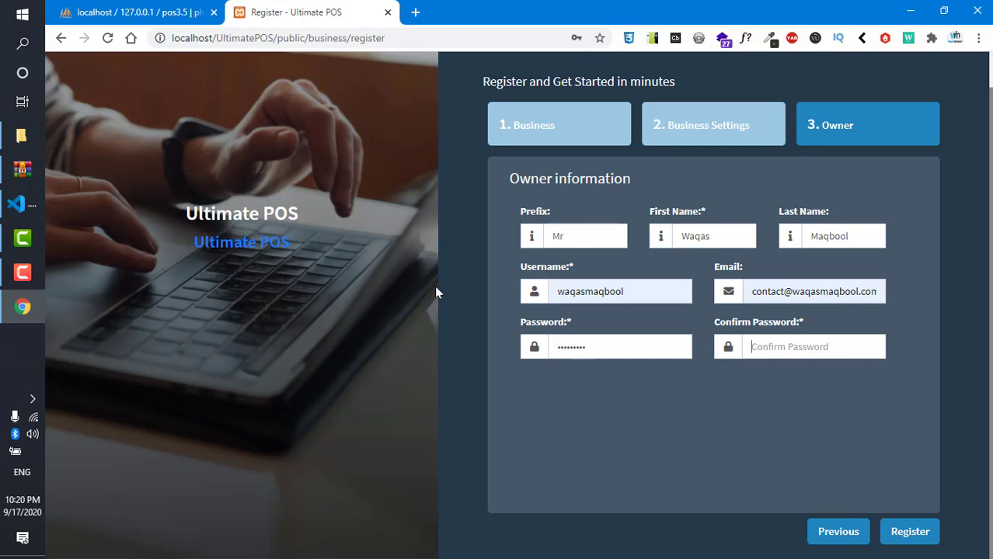
{"action": "key", "text": "Tab"}
{"action": "type", "text": "123456789"}
- Register the business, then enter the owner's username and password on the login page
{"action": "left_click", "coordinate": [920, 532]}
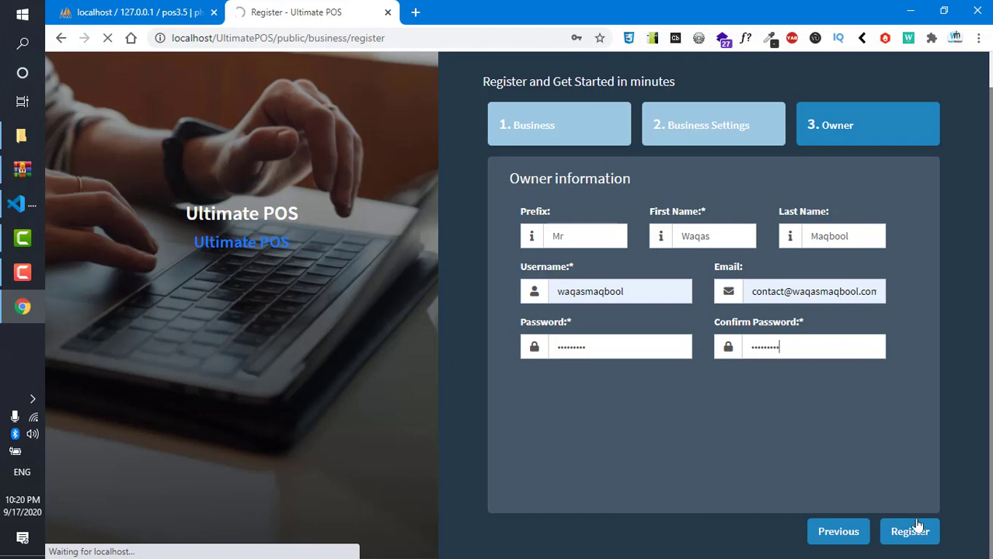
{"action": "scroll", "coordinate": [908, 486], "scroll_direction": "up", "scroll_amount": 1}
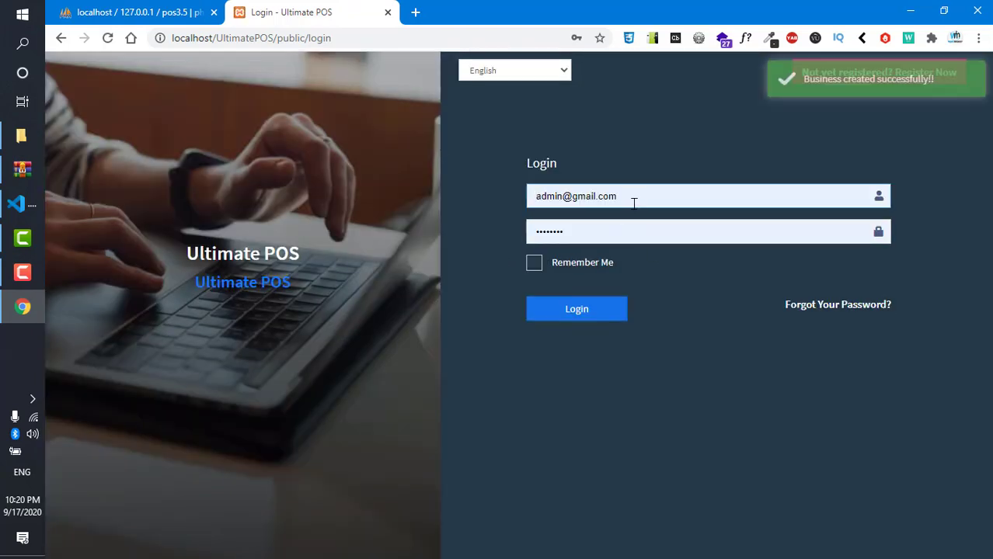
{"action": "left_click", "coordinate": [640, 196]}
{"action": "key", "text": "ctrl+a"}
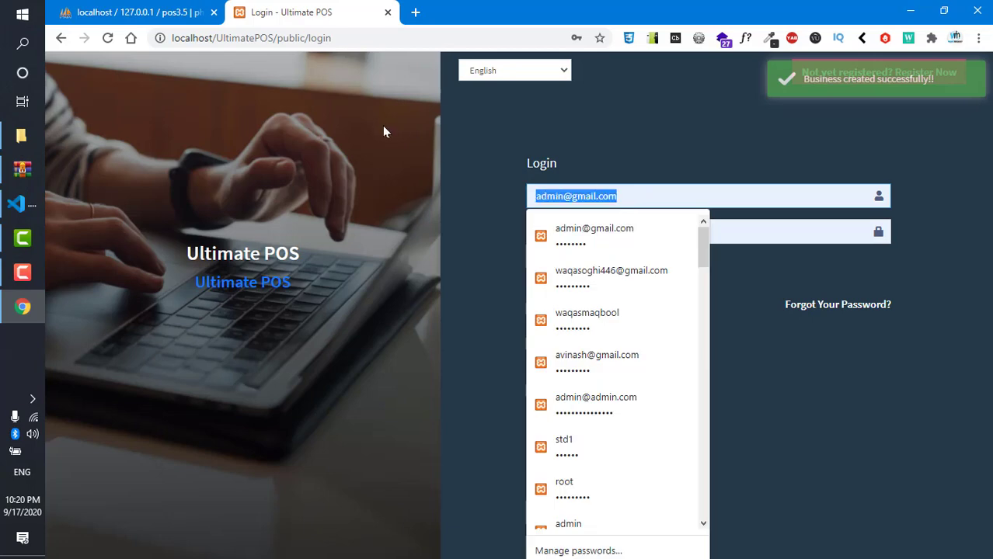
{"action": "type", "text": "wsw"}
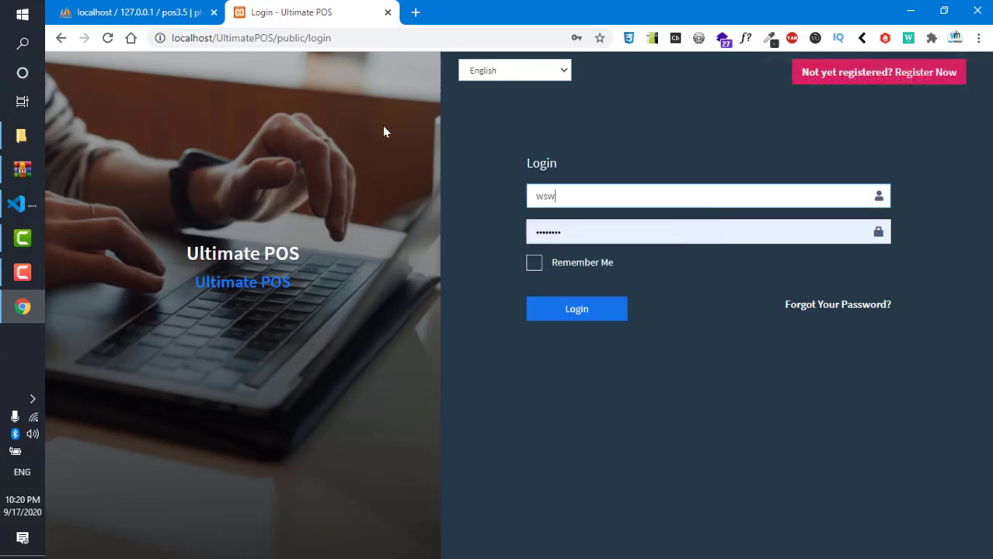
{"action": "key", "text": "BackSpace"}
{"action": "key", "text": "BackSpace"}
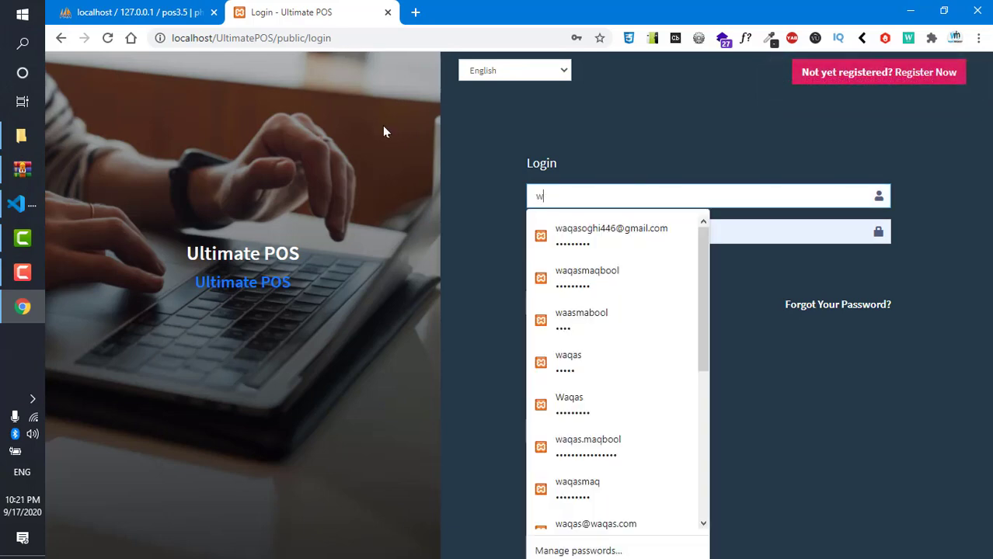
{"action": "type", "text": "aqasmaq"}
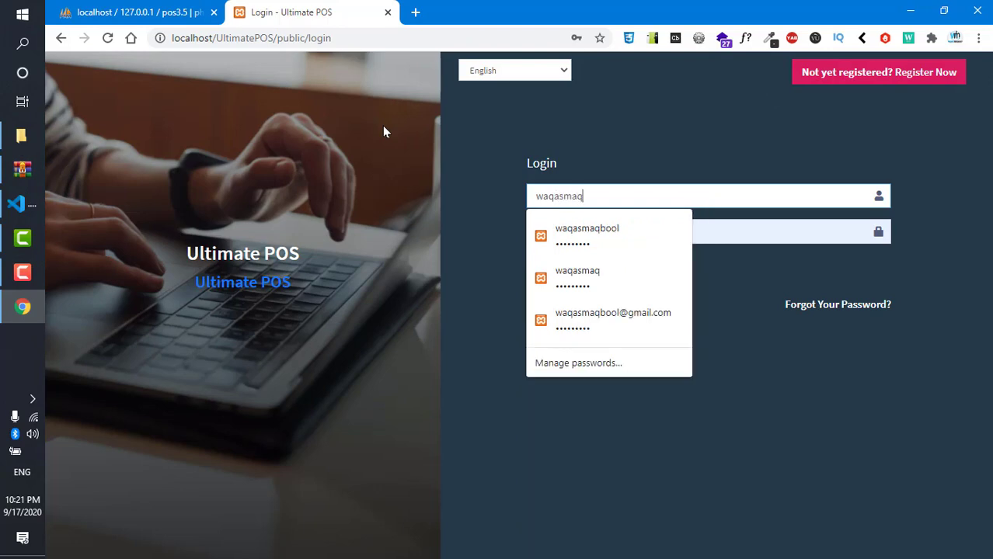
{"action": "type", "text": "bool"}
{"action": "key", "text": "Down"}
{"action": "key", "text": "Return"}
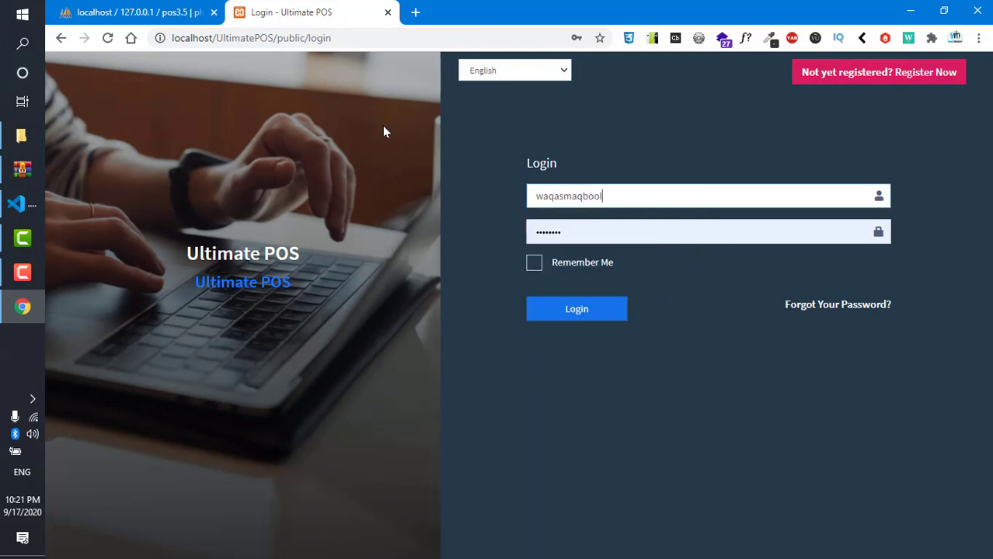
{"action": "key", "text": "Tab"}
{"action": "type", "text": "•••••••"}
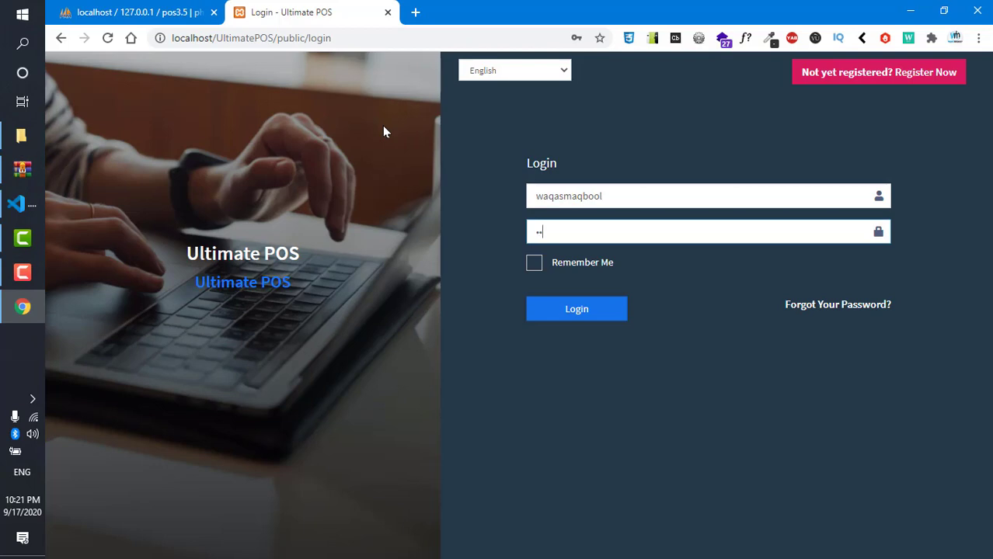
{"action": "type", "text": "•••"}
- Try logging in, then retype the owner's password after the credentials error and submit again
{"action": "left_click", "coordinate": [597, 317]}
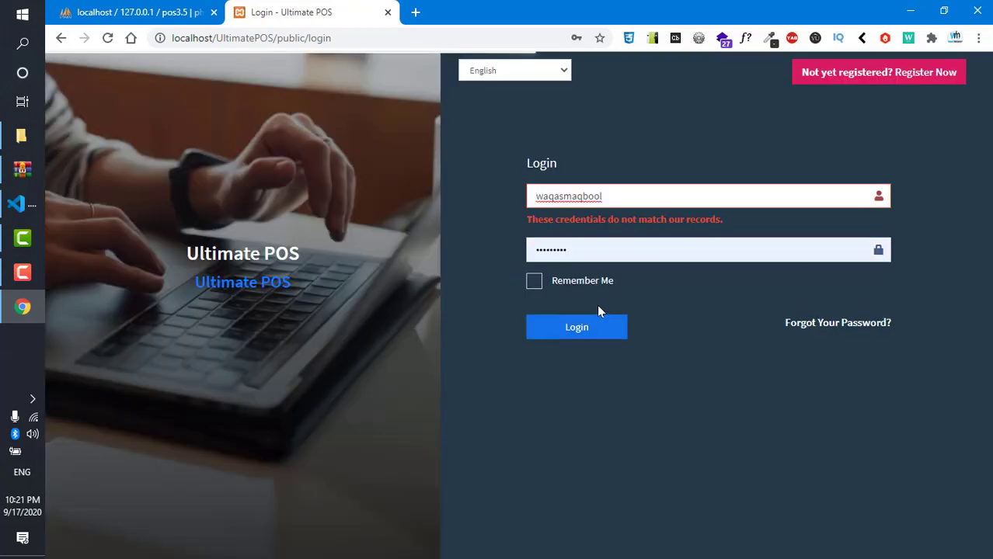
{"action": "double_click", "coordinate": [589, 255]}
{"action": "key", "text": "Escape"}
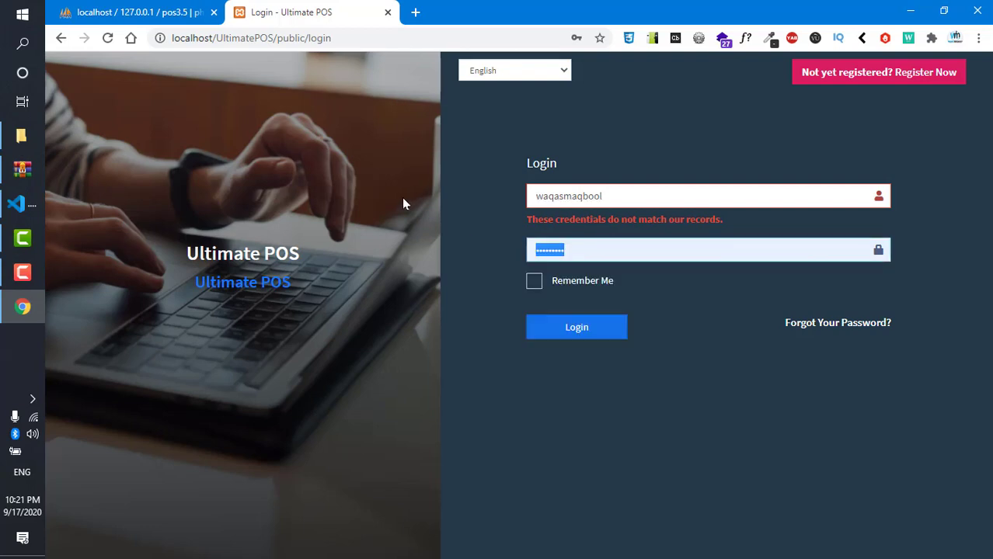
{"action": "type", "text": "123456789"}
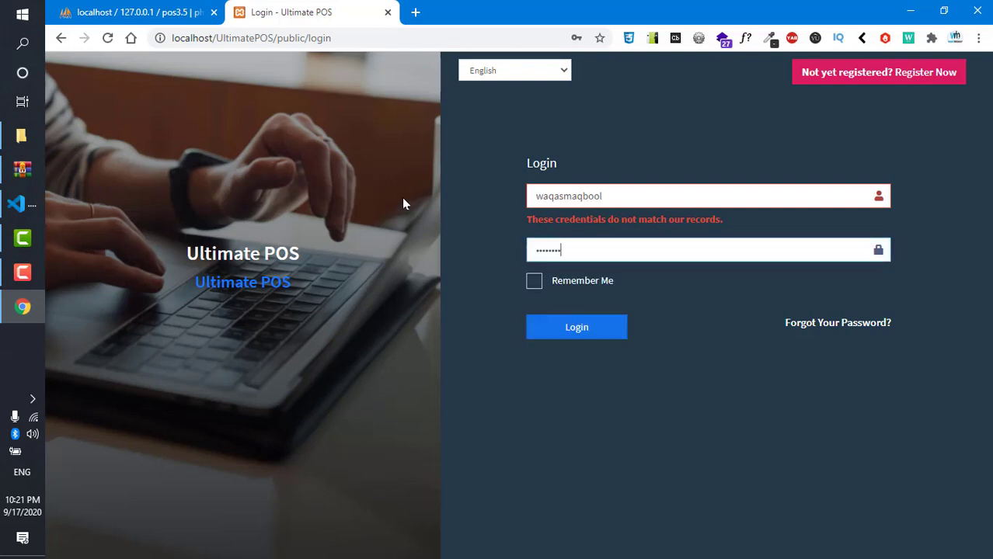
{"action": "left_click", "coordinate": [585, 331]}
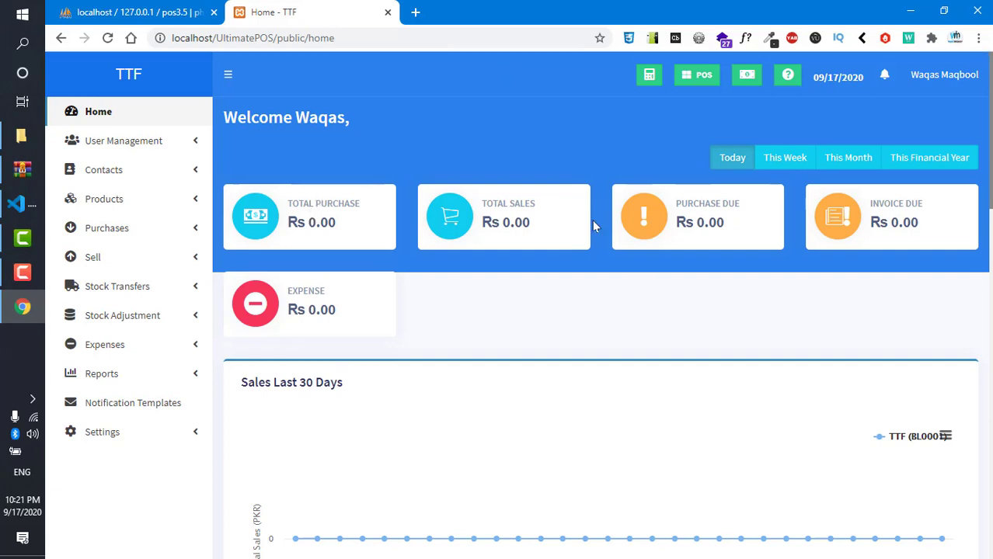
- Scroll through the TTF dashboard's Rs 0.00 totals, sales charts and empty tables, then return to the top
{"action": "scroll", "coordinate": [732, 222], "scroll_direction": "down", "scroll_amount": 15}
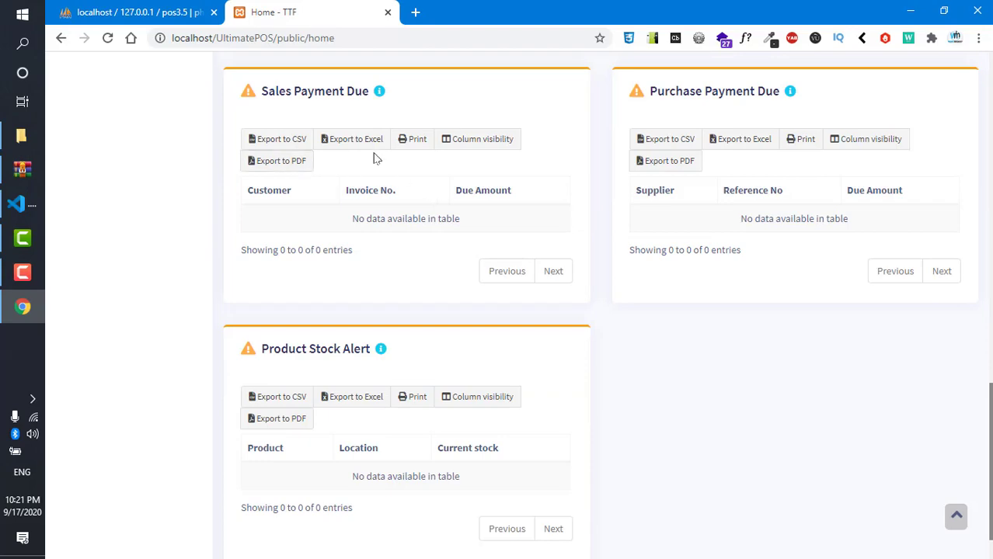
{"action": "scroll", "coordinate": [736, 213], "scroll_direction": "down", "scroll_amount": 1}
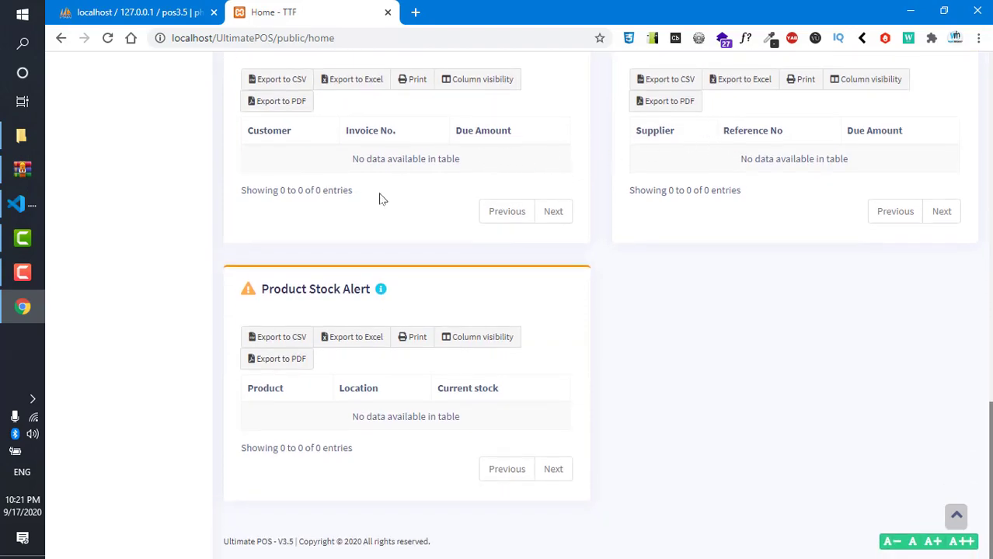
{"action": "scroll", "coordinate": [401, 268], "scroll_direction": "up", "scroll_amount": 16}
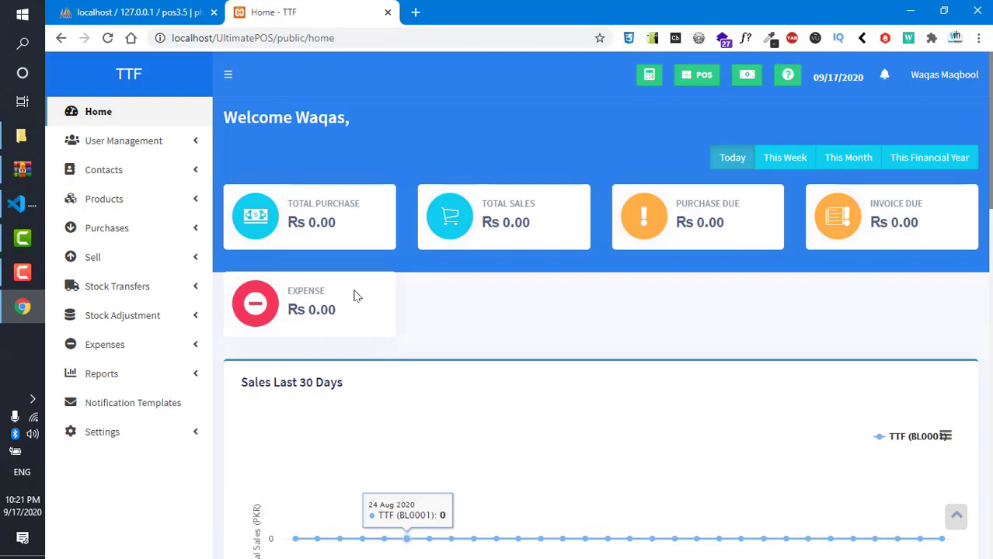